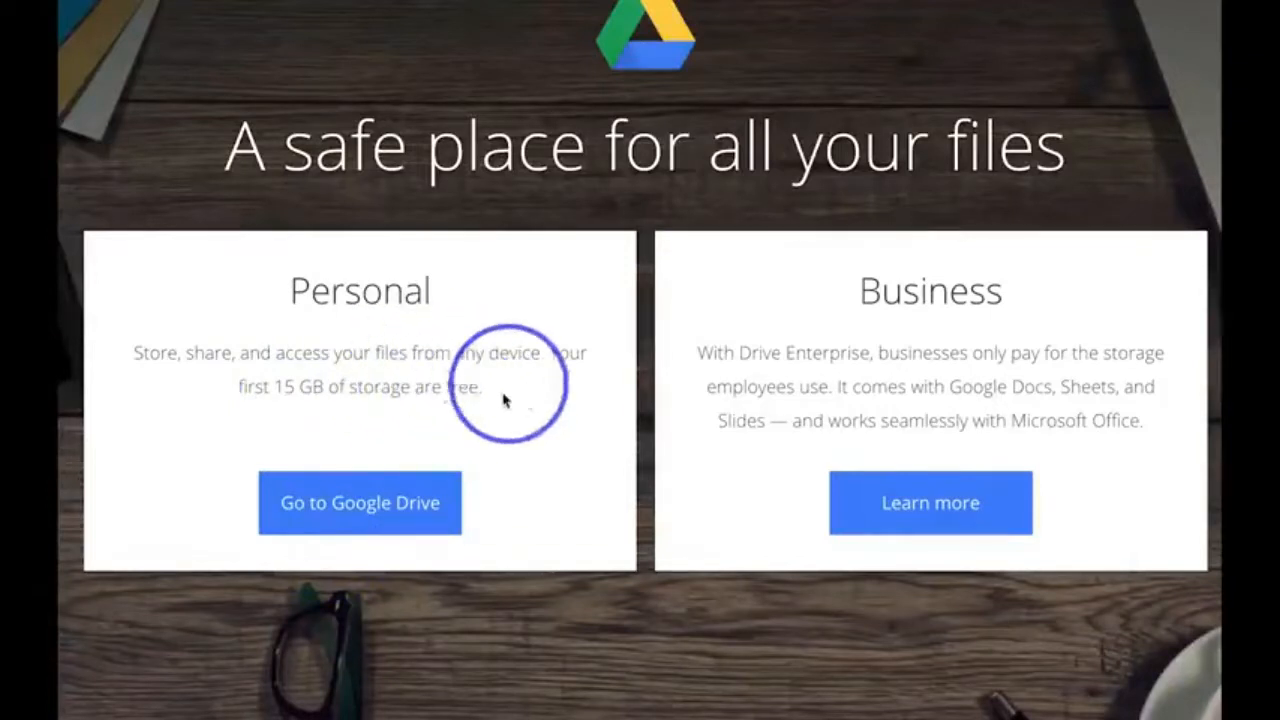
- Open the personal Google Drive and look through the options for creating new items in My Drive
click(364, 513)
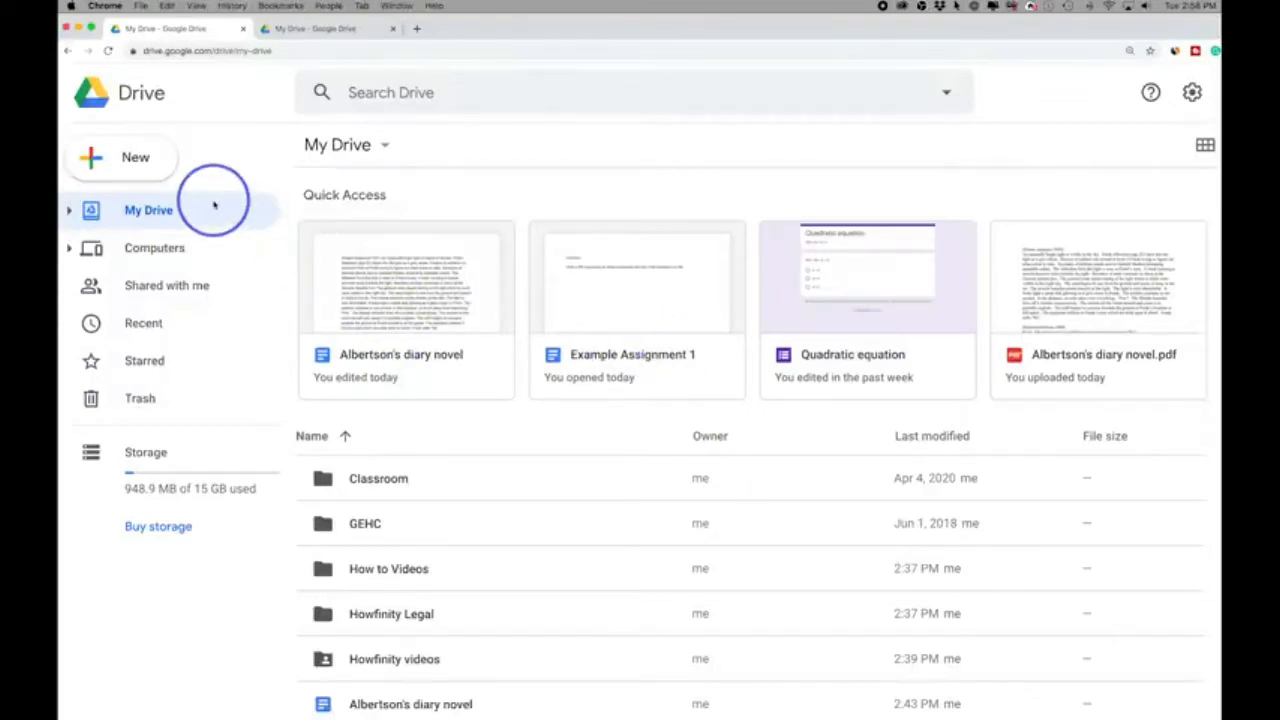
click(127, 168)
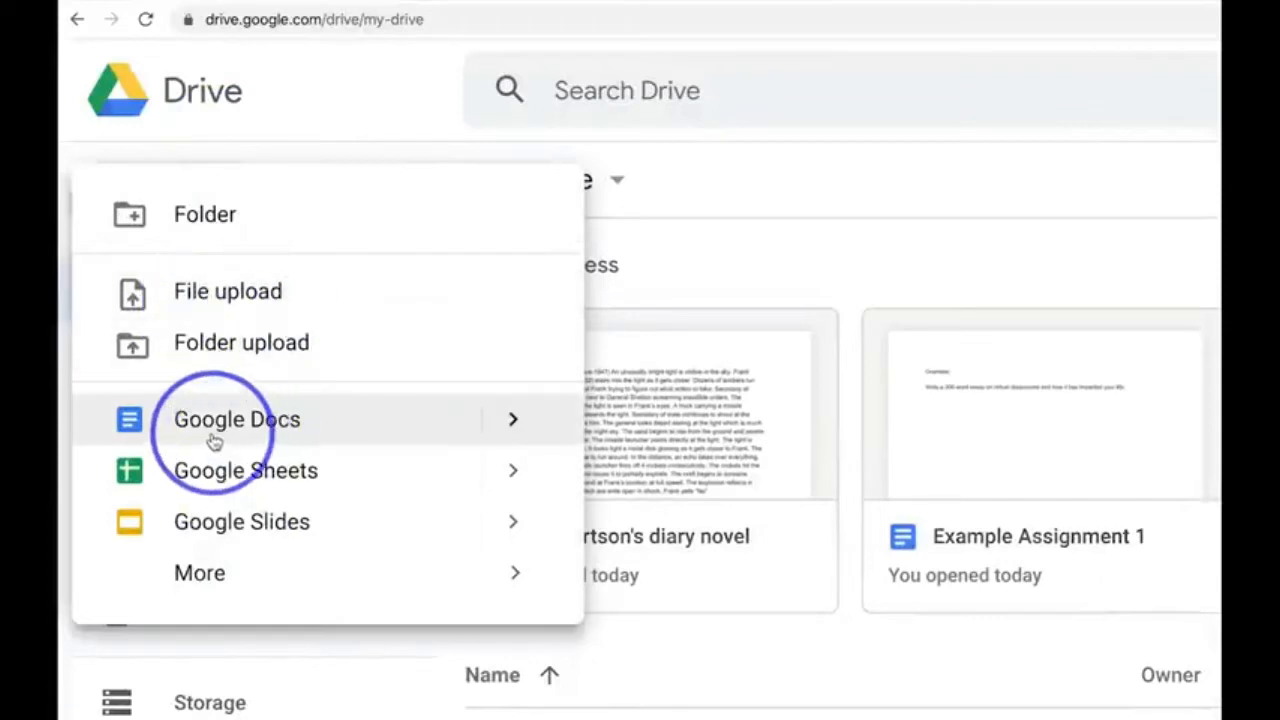
click(243, 157)
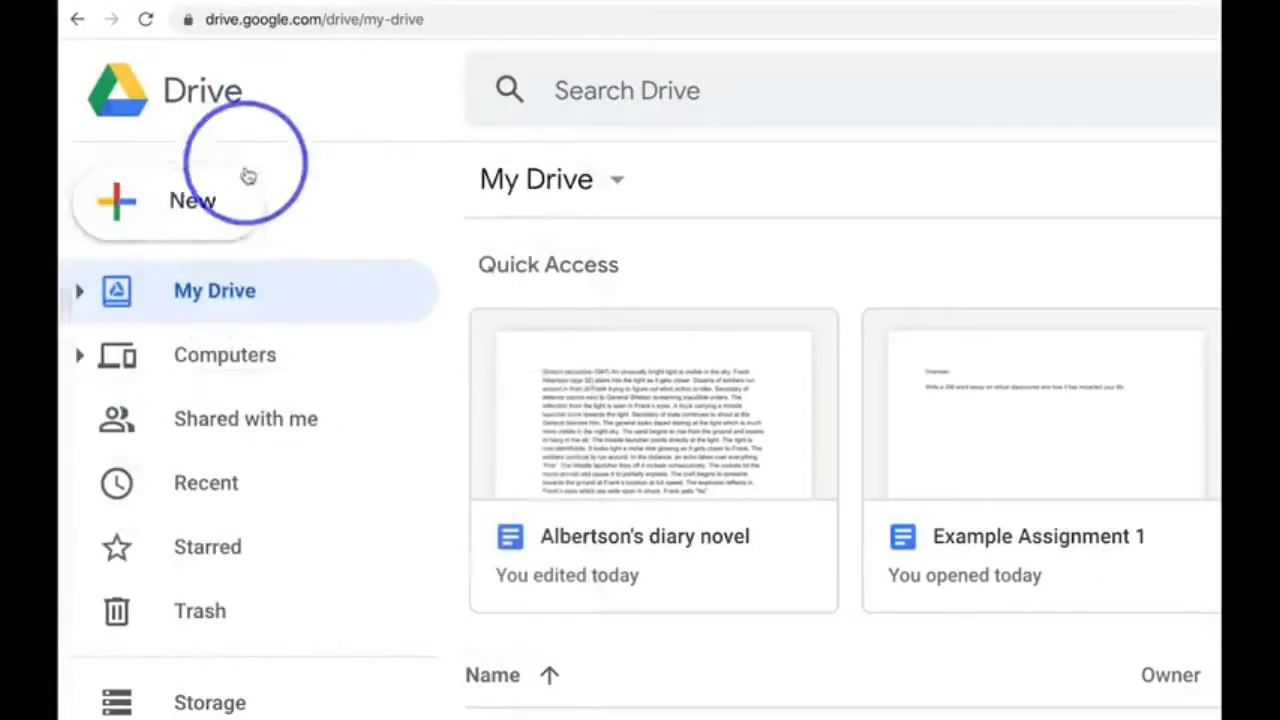
click(617, 180)
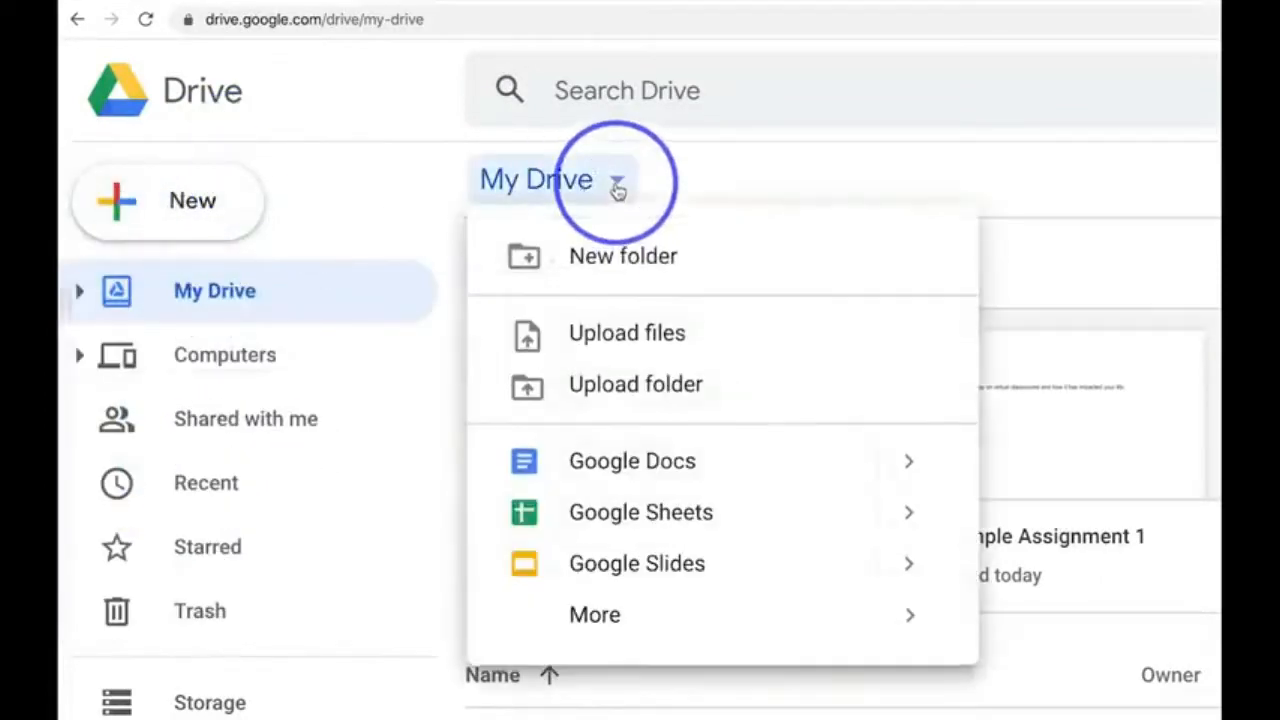
- Create a new folder named Budget in My Drive
click(233, 231)
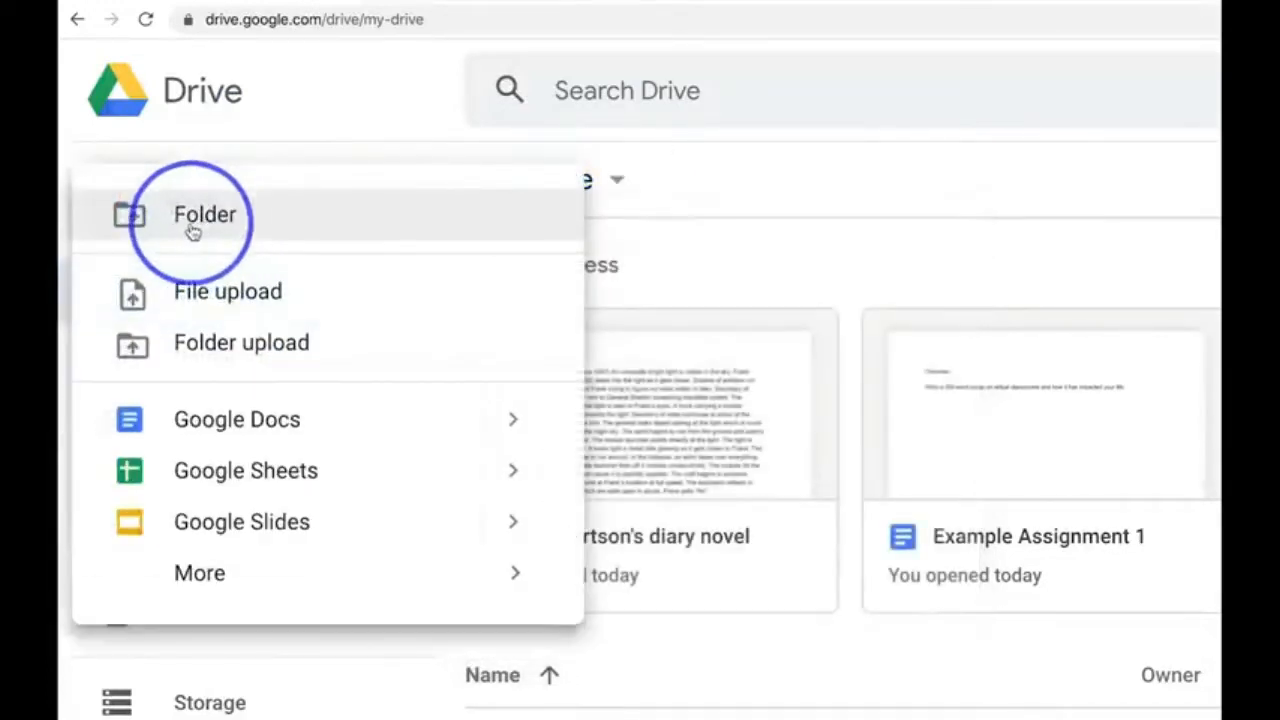
click(253, 227)
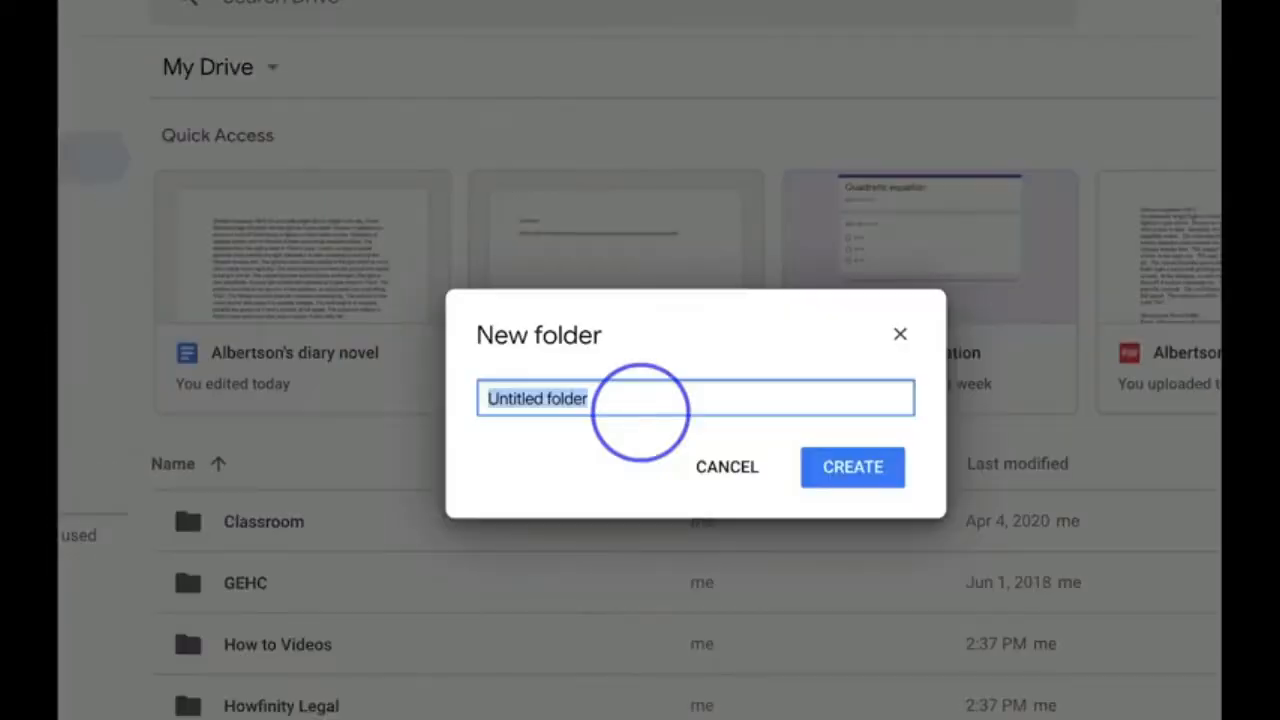
text(D)
key(BackSpace)
text(Budget)
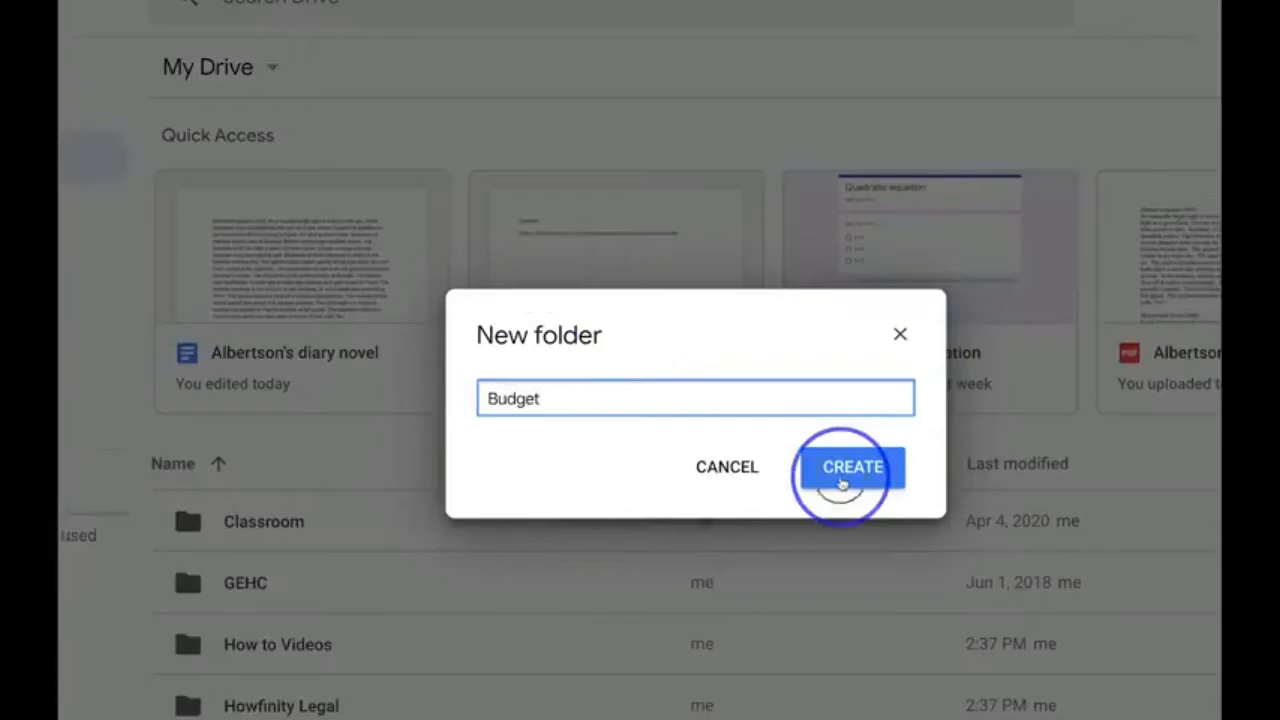
click(843, 482)
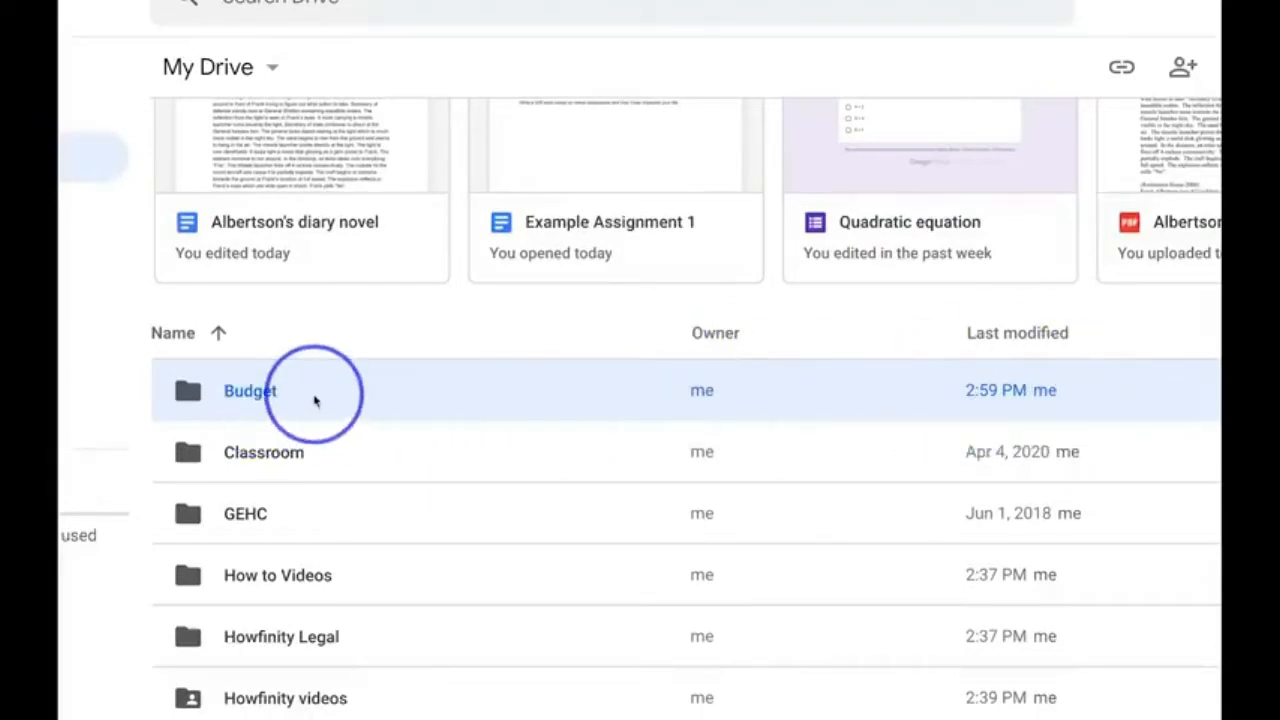
- Try grid view for the My Drive contents and return to list view
scroll(315, 401, up, 2)
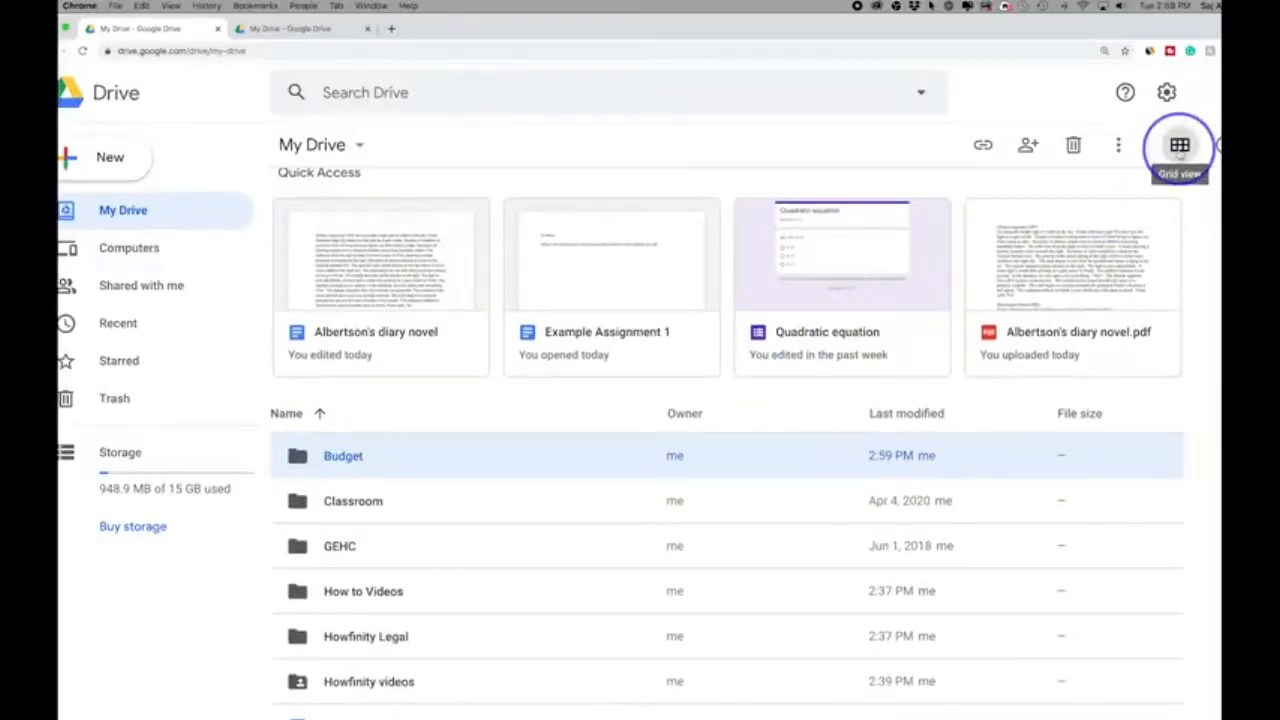
click(1180, 146)
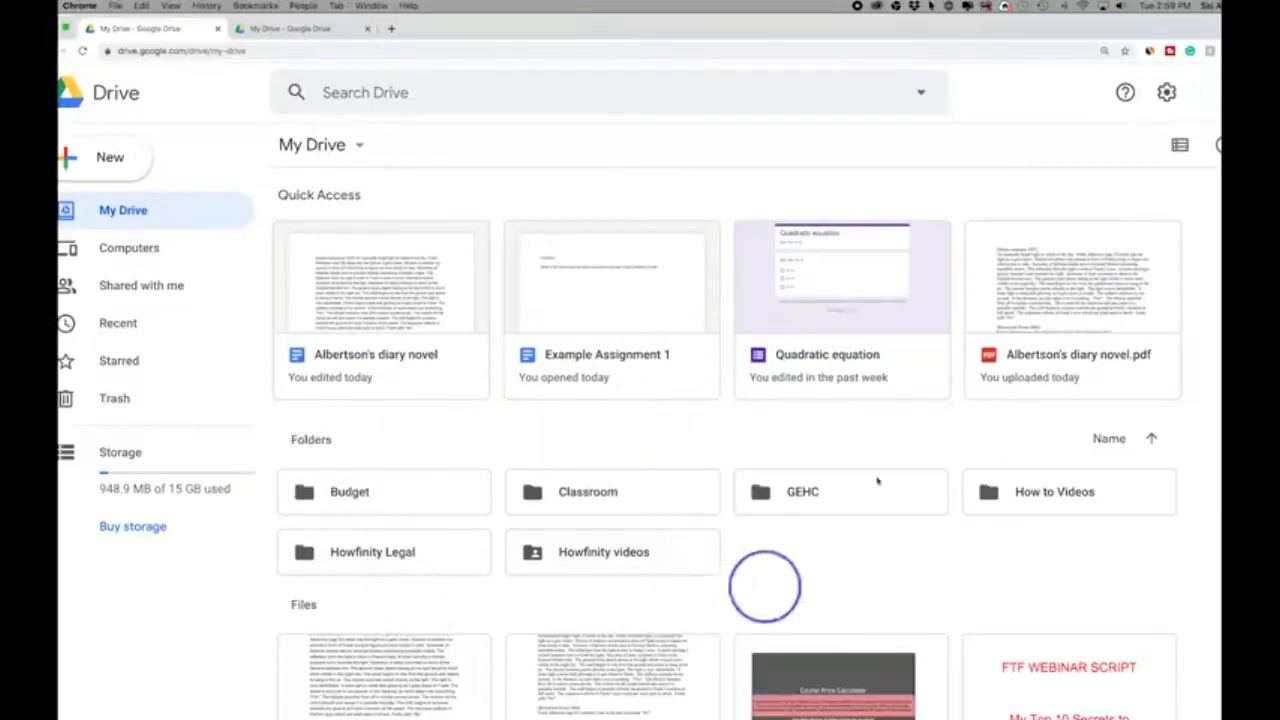
click(1180, 145)
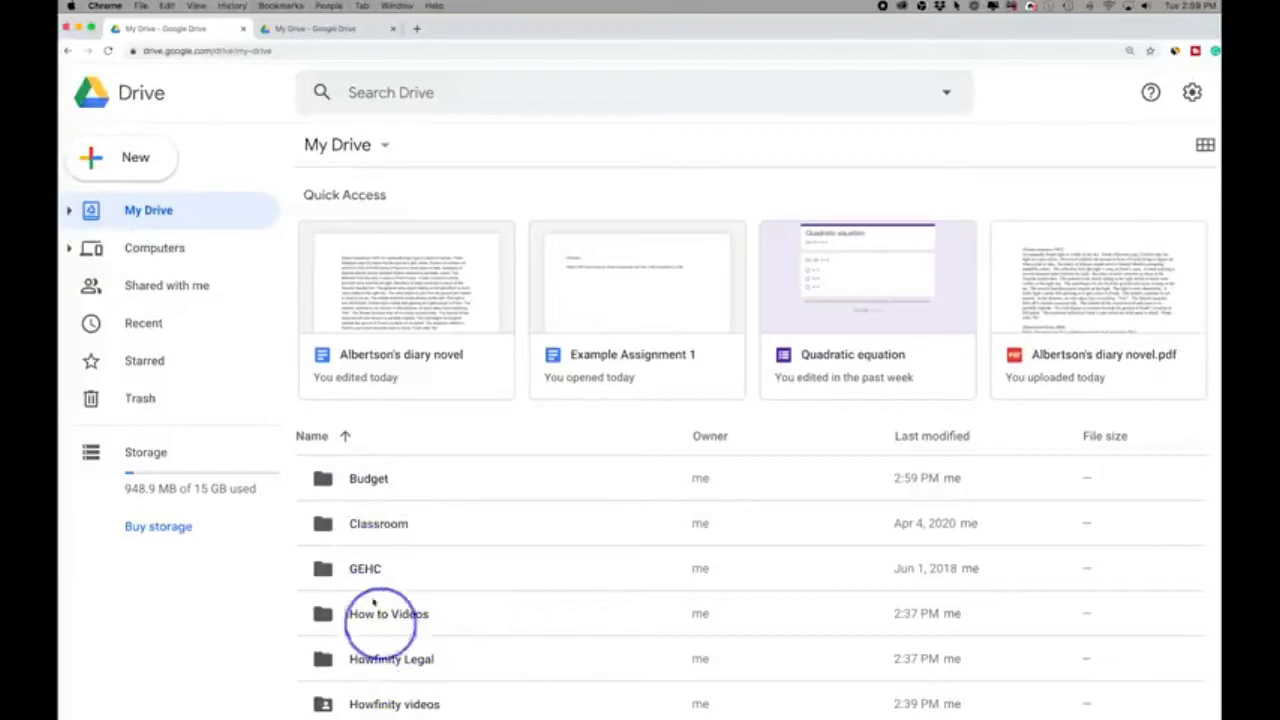
- Upload the file "Albertson's diary novel" from the Desktop to My Drive
click(138, 162)
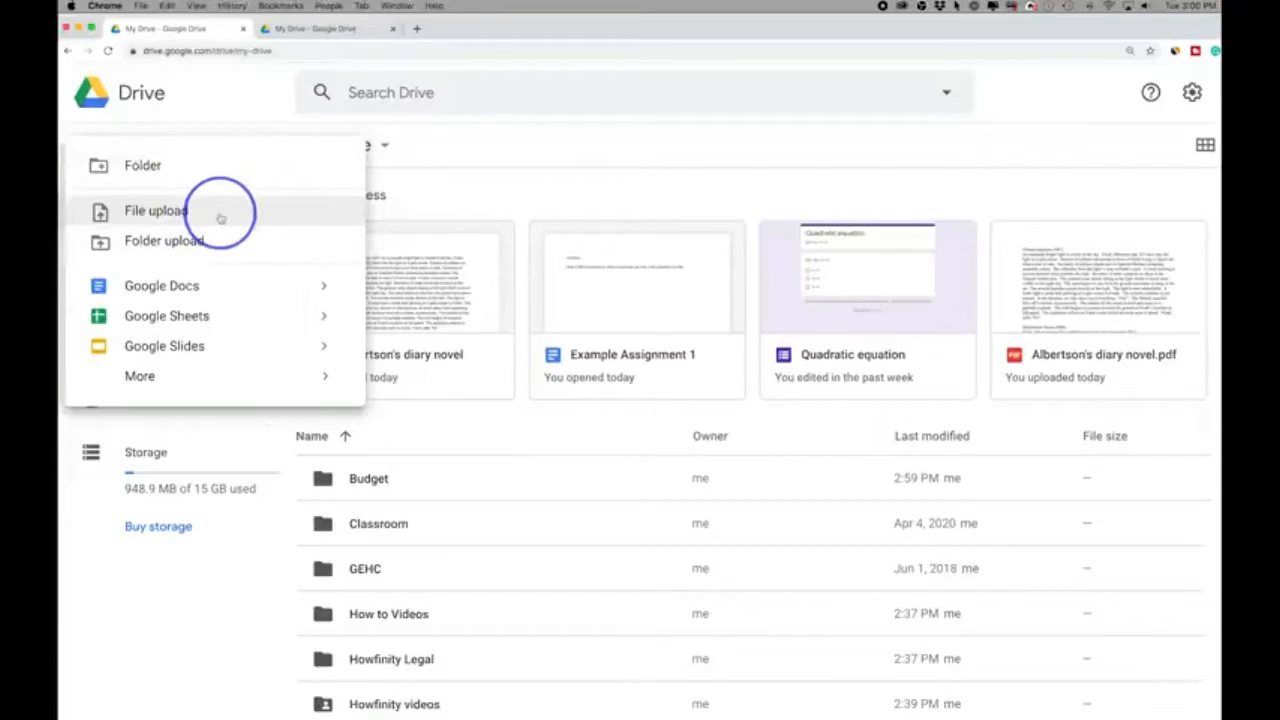
click(180, 211)
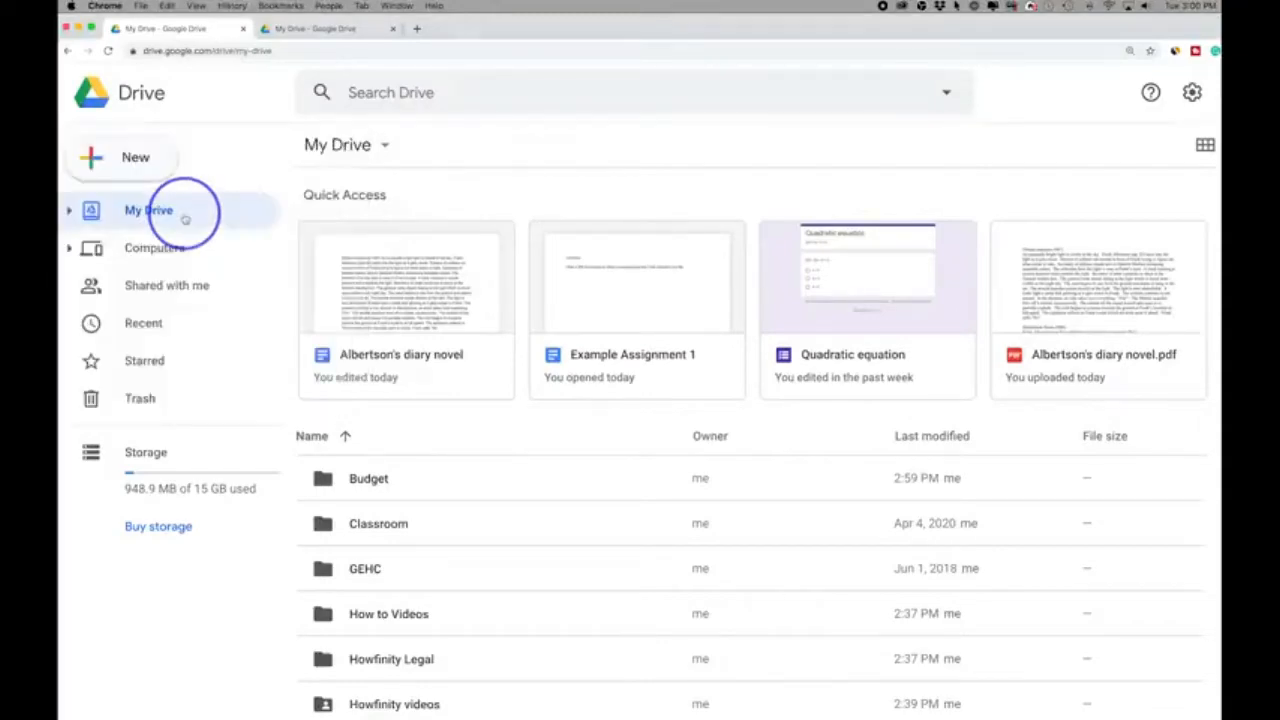
click(422, 115)
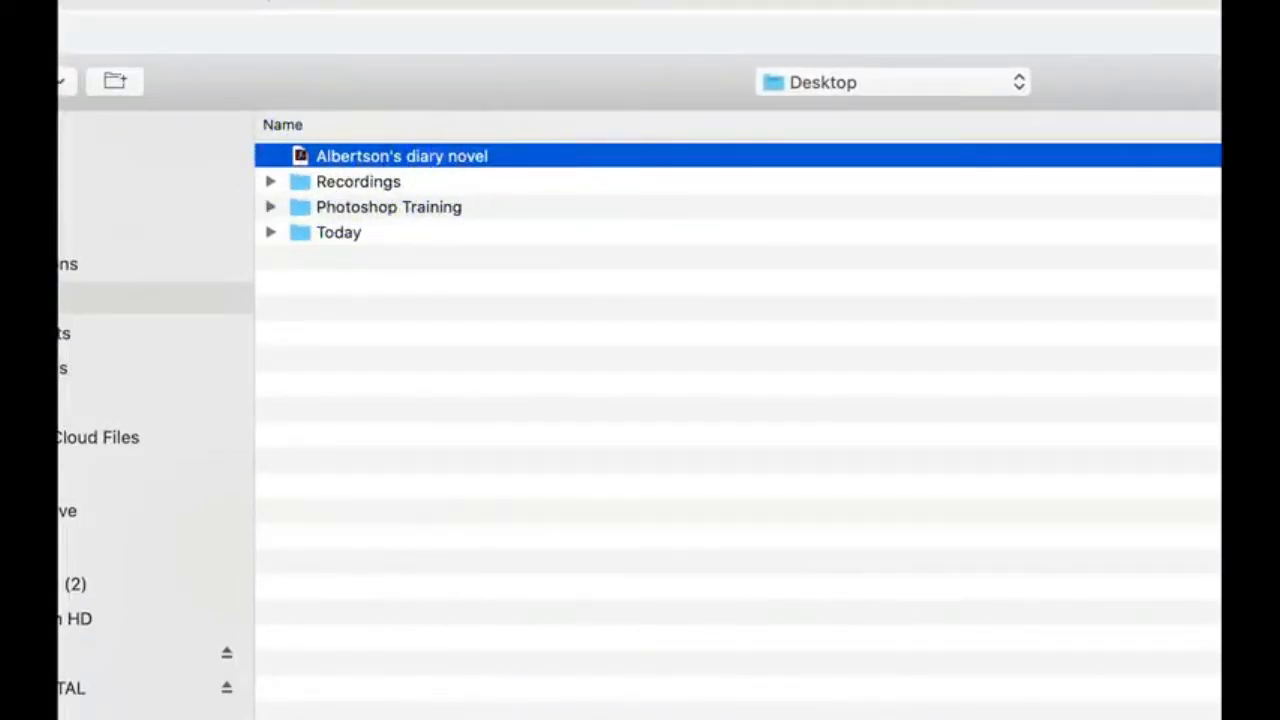
click(972, 653)
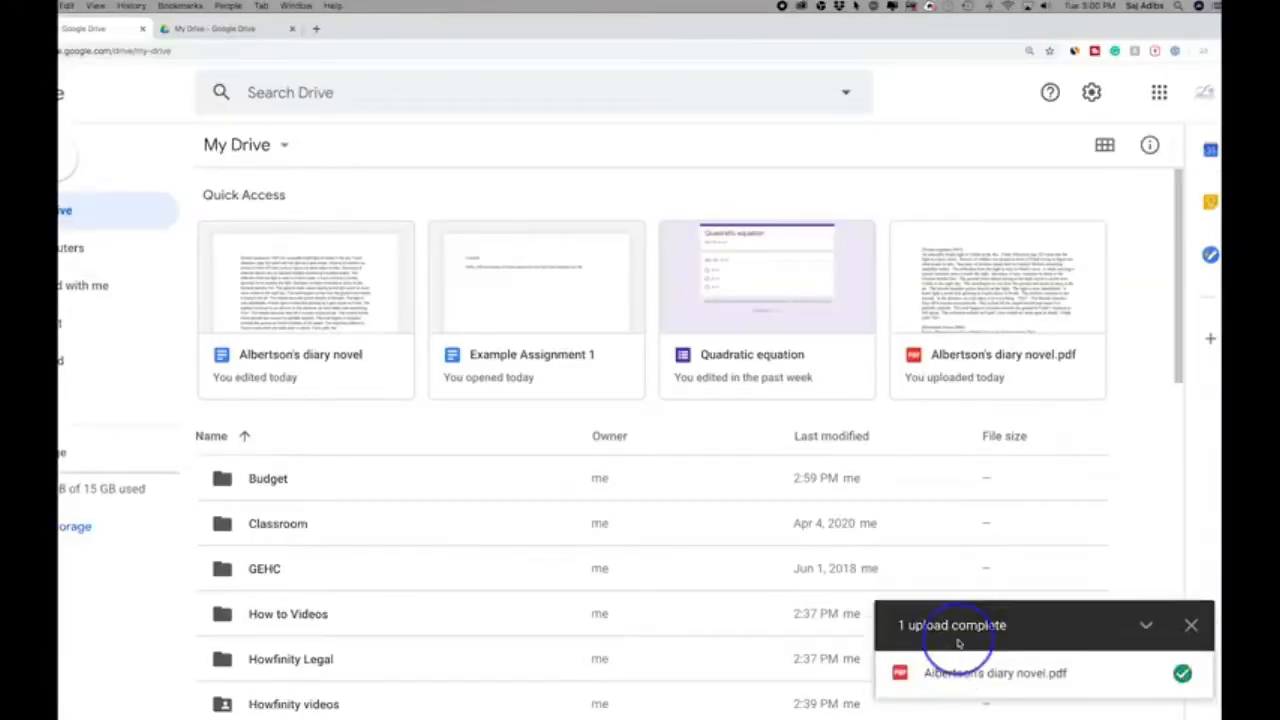
- Sort the list by name in descending order, dismiss the upload notice and select the newly uploaded Albertson's diary novel.pdf
click(364, 437)
click(1191, 627)
scroll(423, 471, down, 3)
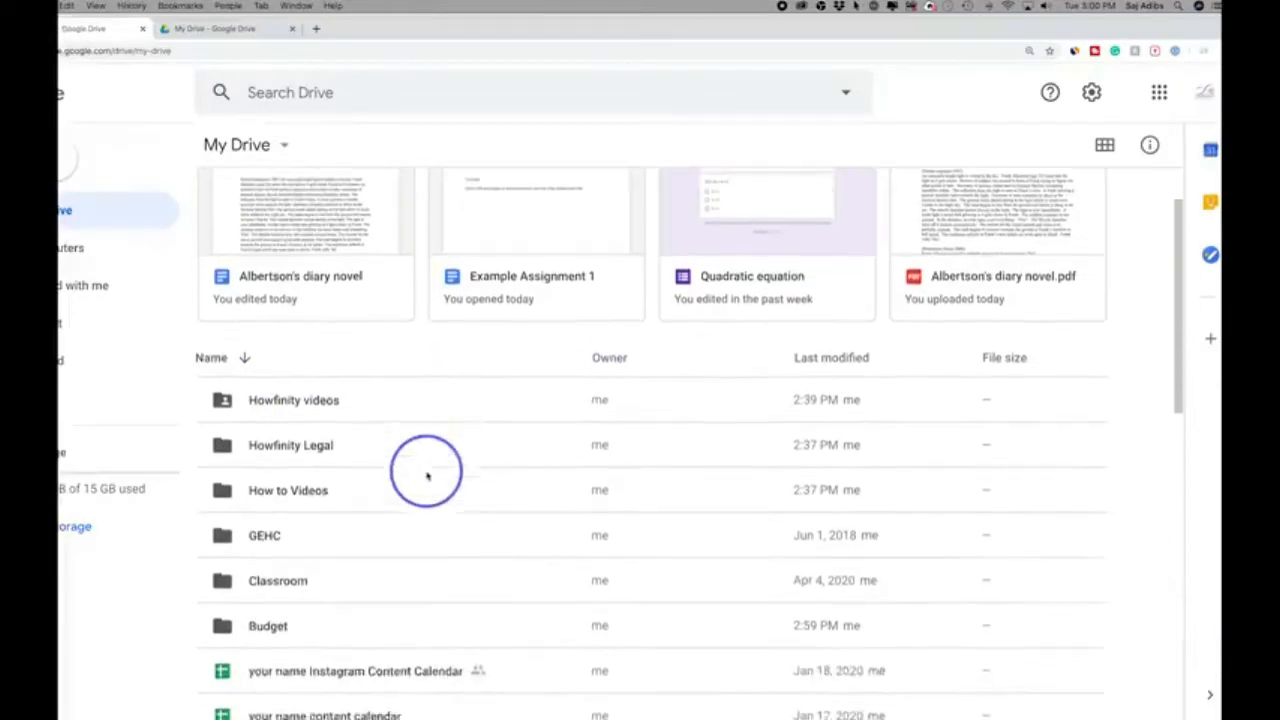
scroll(427, 474, down, 6)
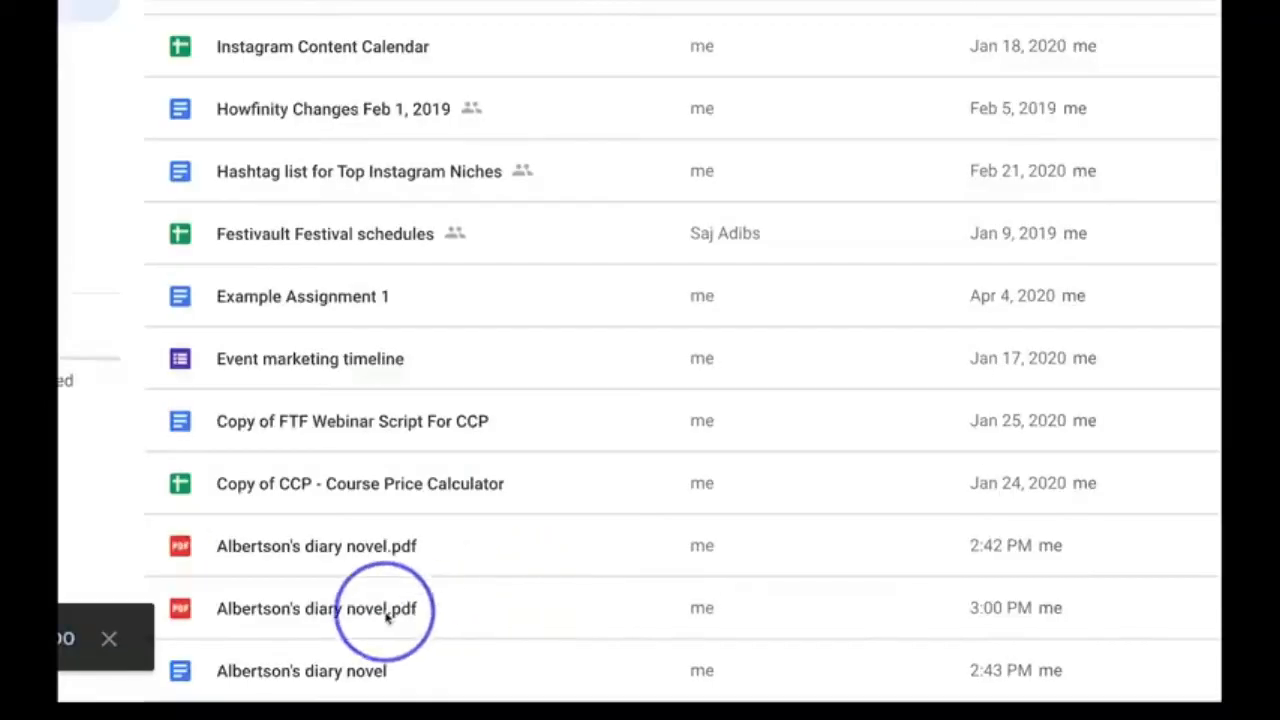
click(455, 616)
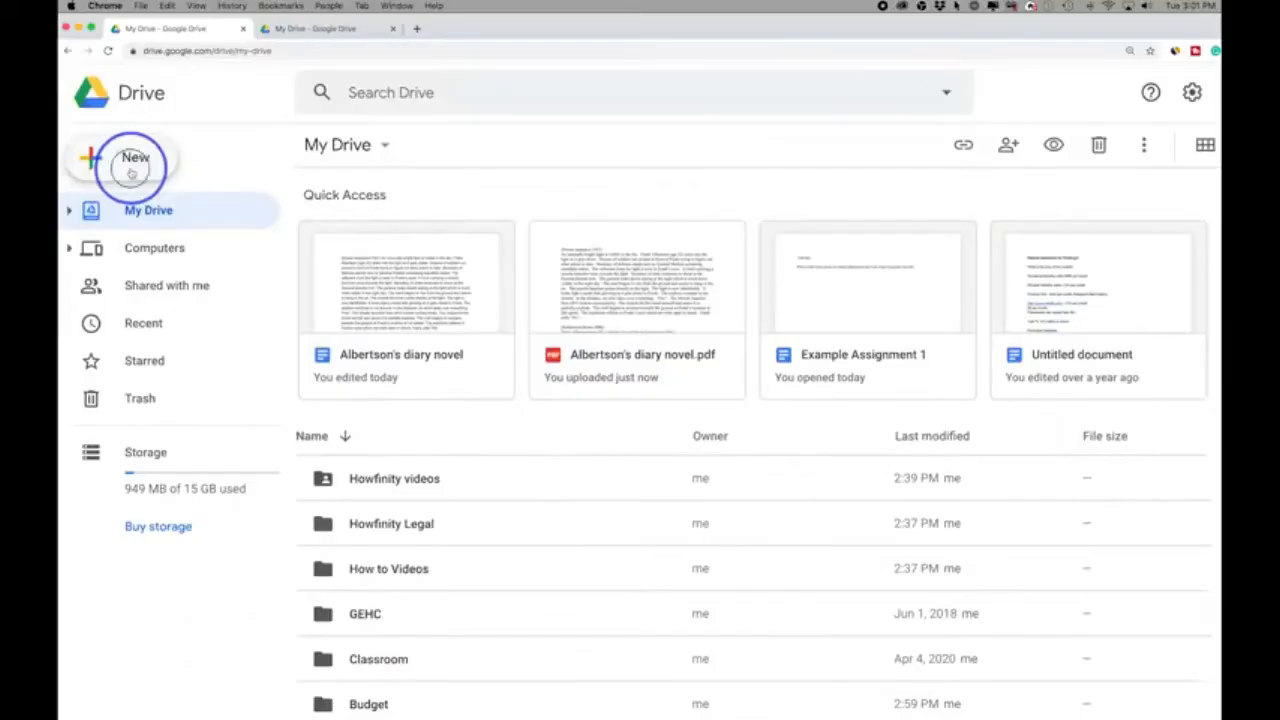
- Upload How-to-use-Google-Classroom-Web.jpg, How to use Google Meet.psd and How to use google translate.jpg together from the Google folder
click(131, 158)
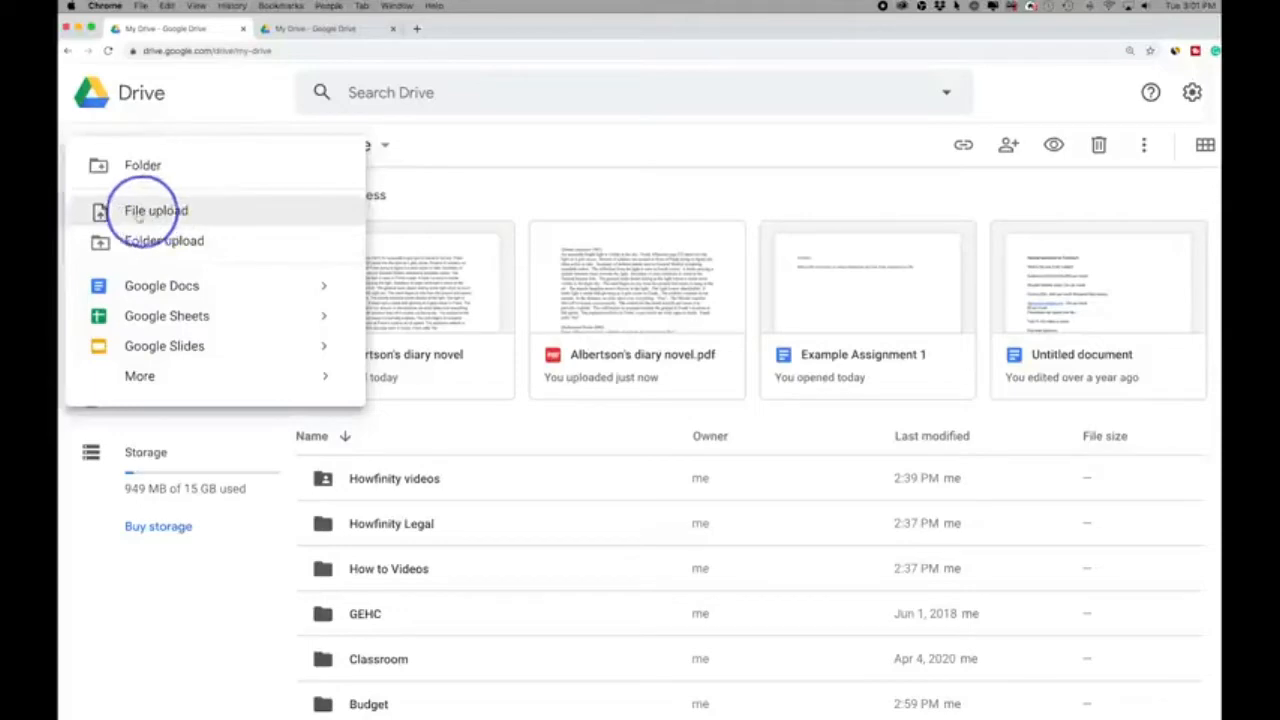
click(145, 211)
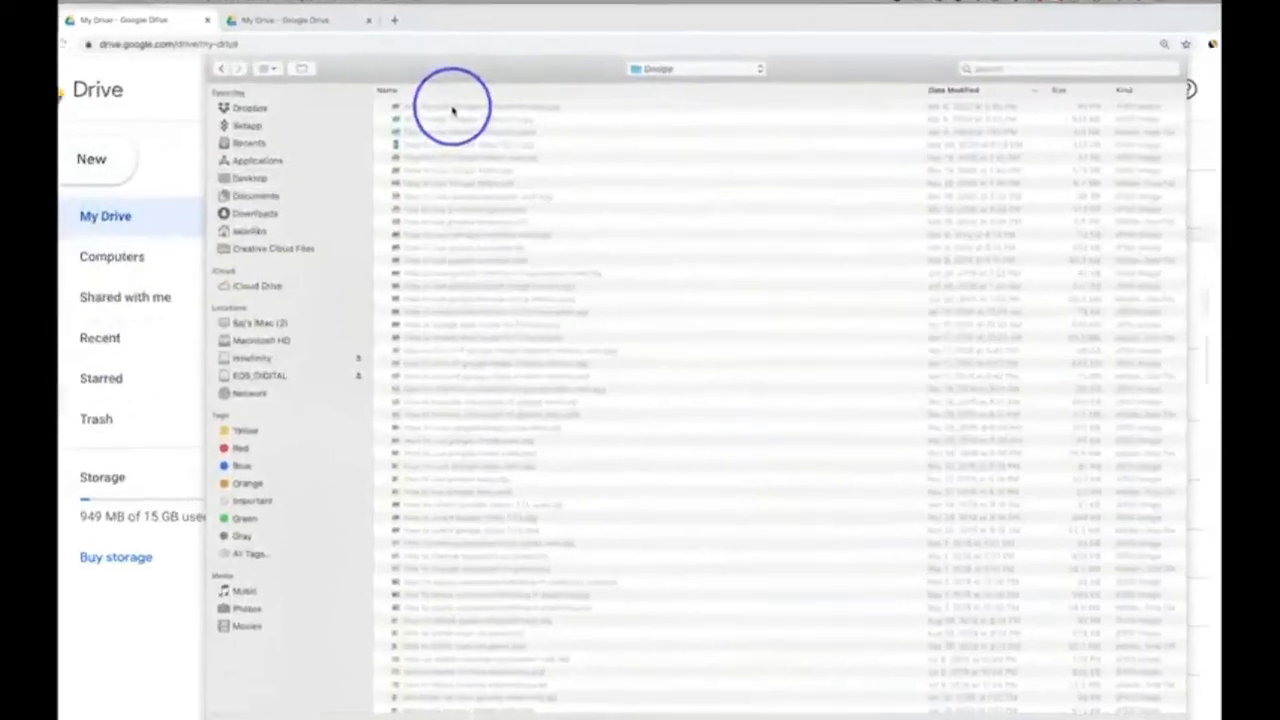
click(453, 108)
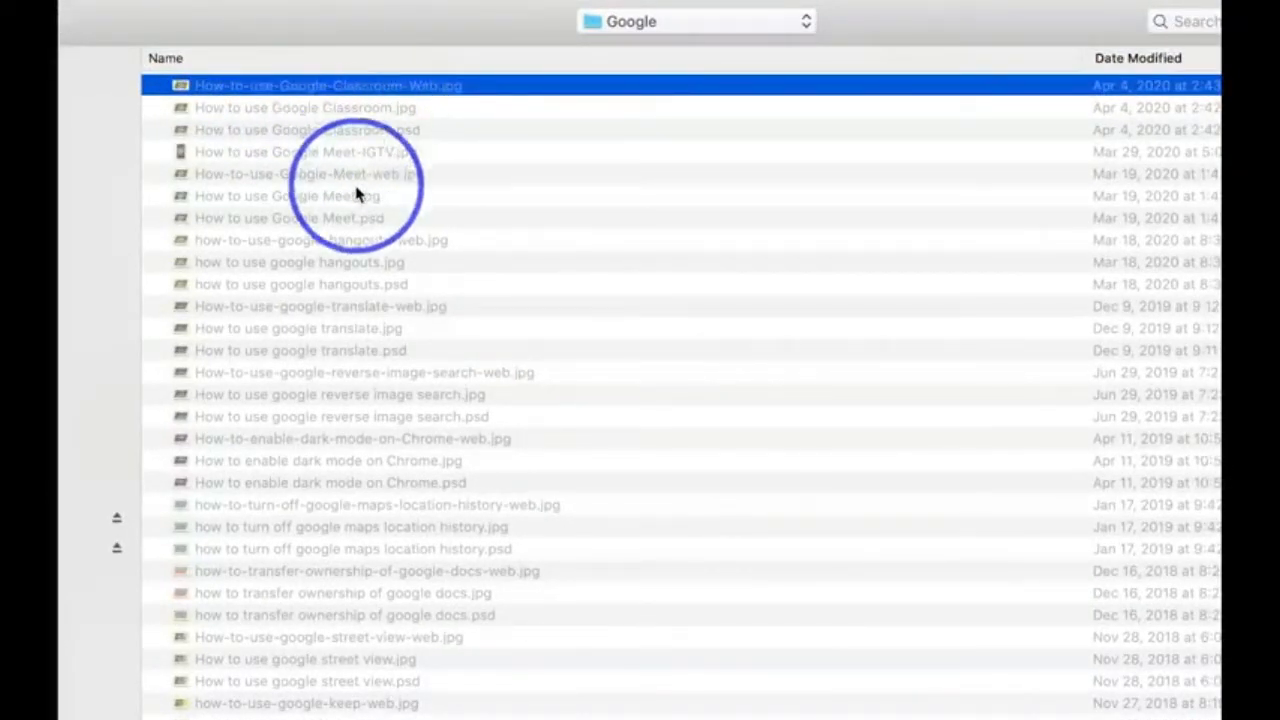
super+click(355, 217)
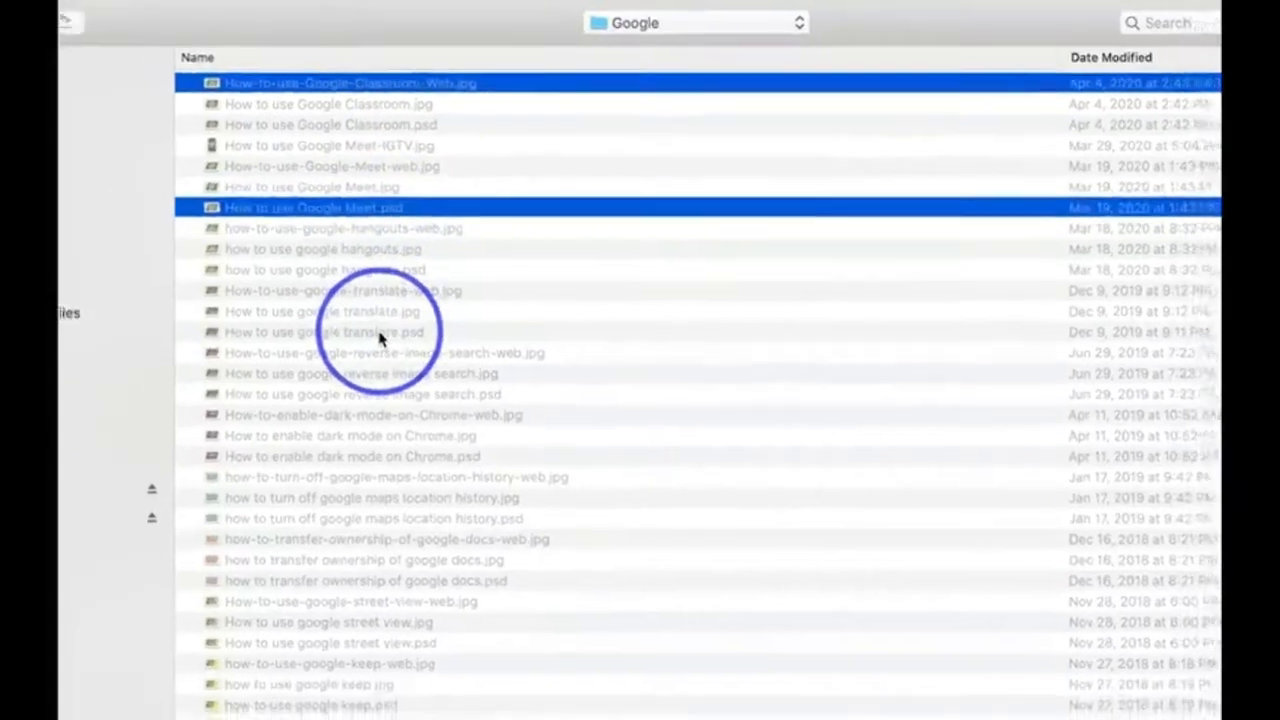
super+click(362, 330)
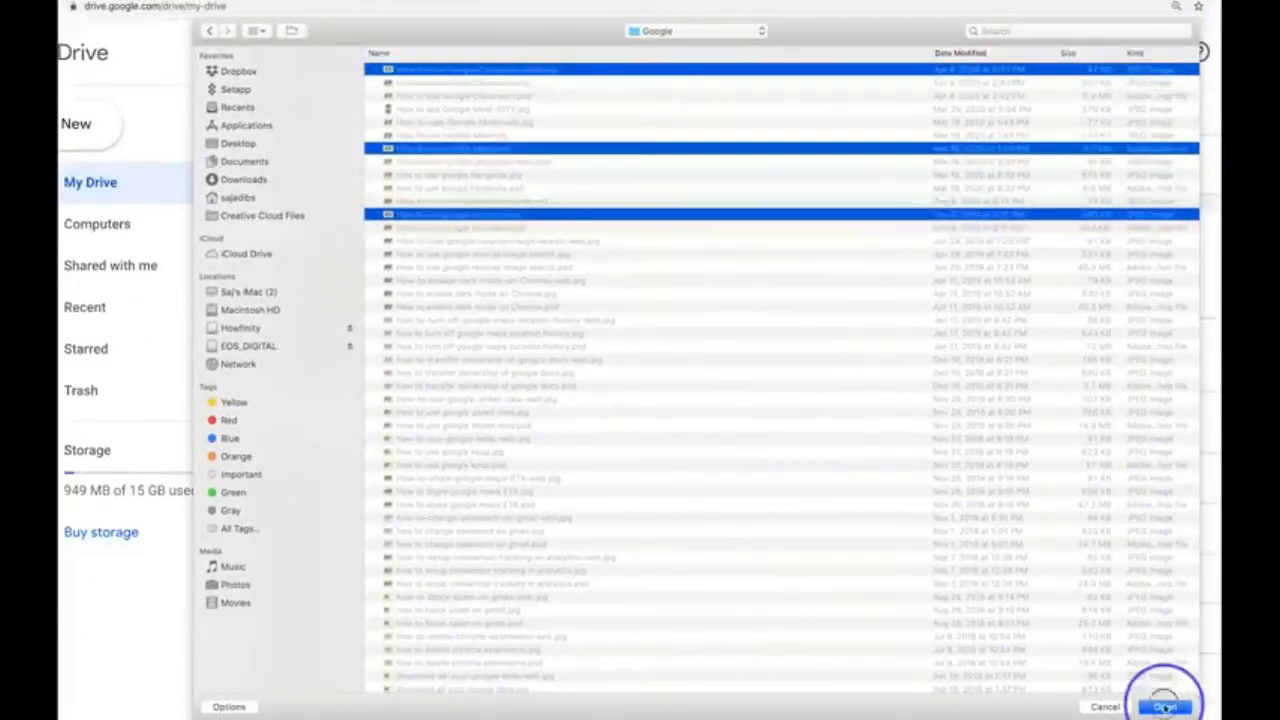
click(1163, 702)
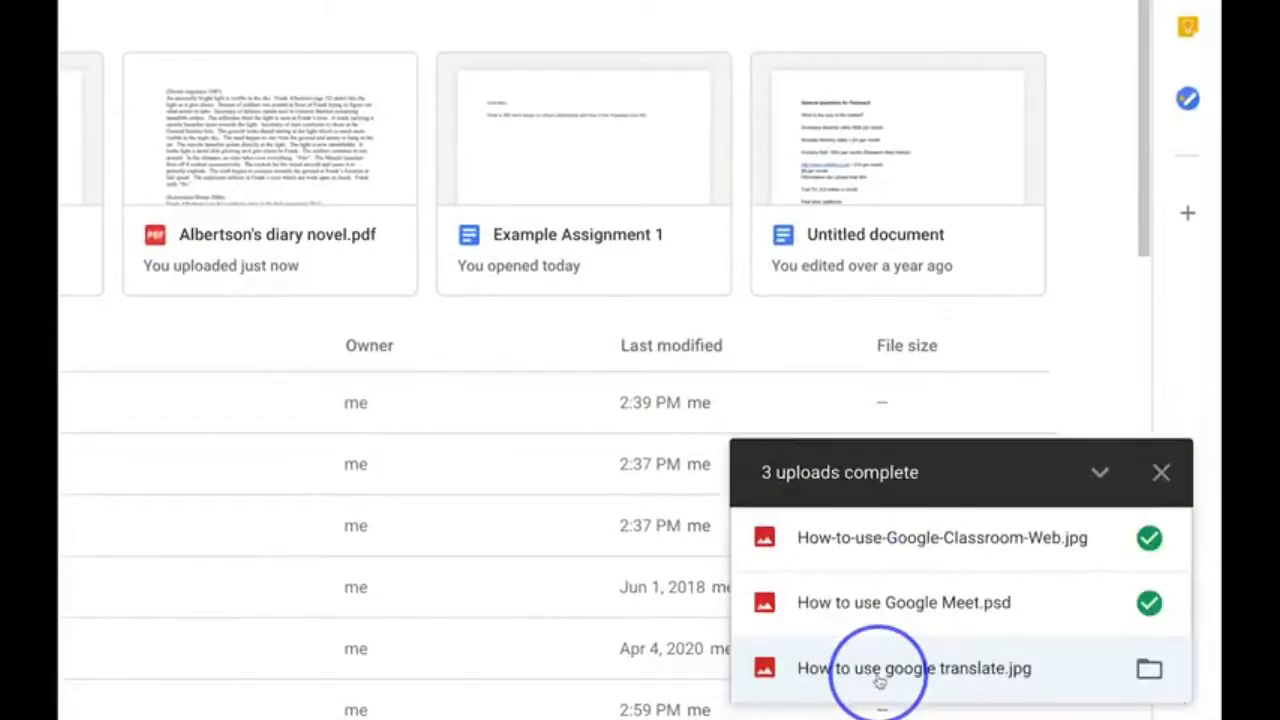
- Dismiss the upload notice and check the three uploaded images and their file sizes in the list
mouse_move(997, 605)
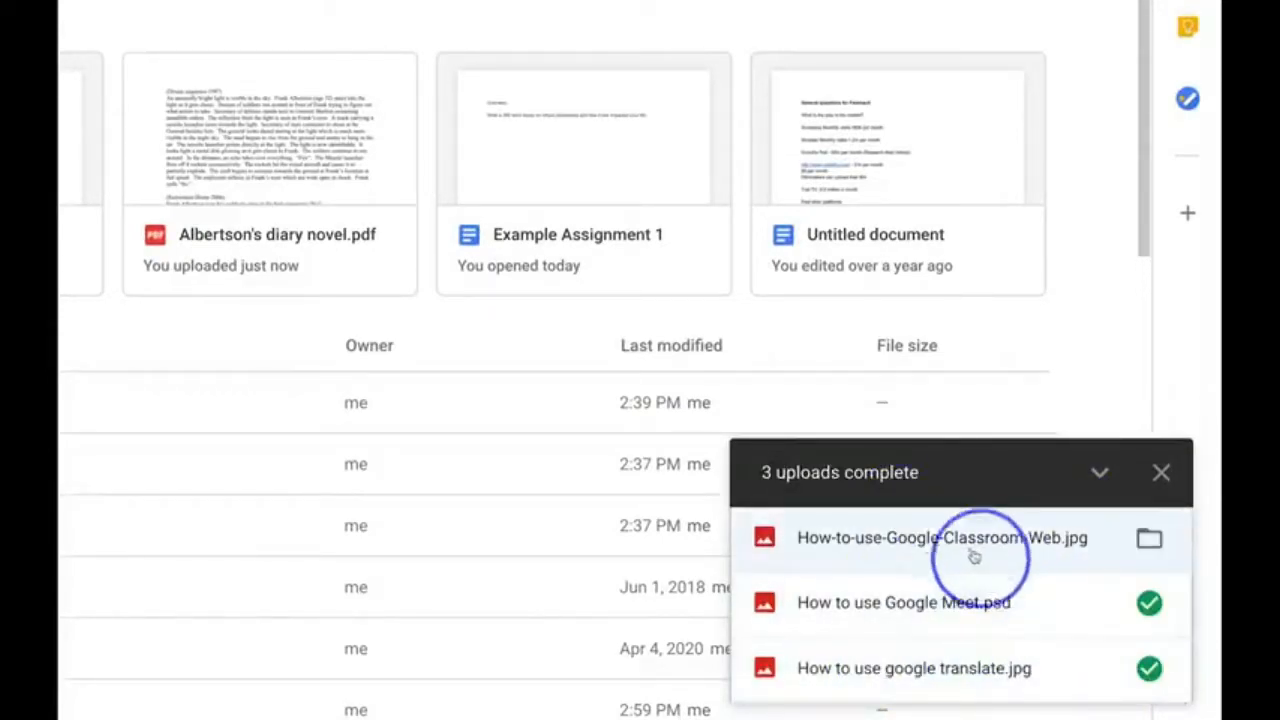
click(1160, 476)
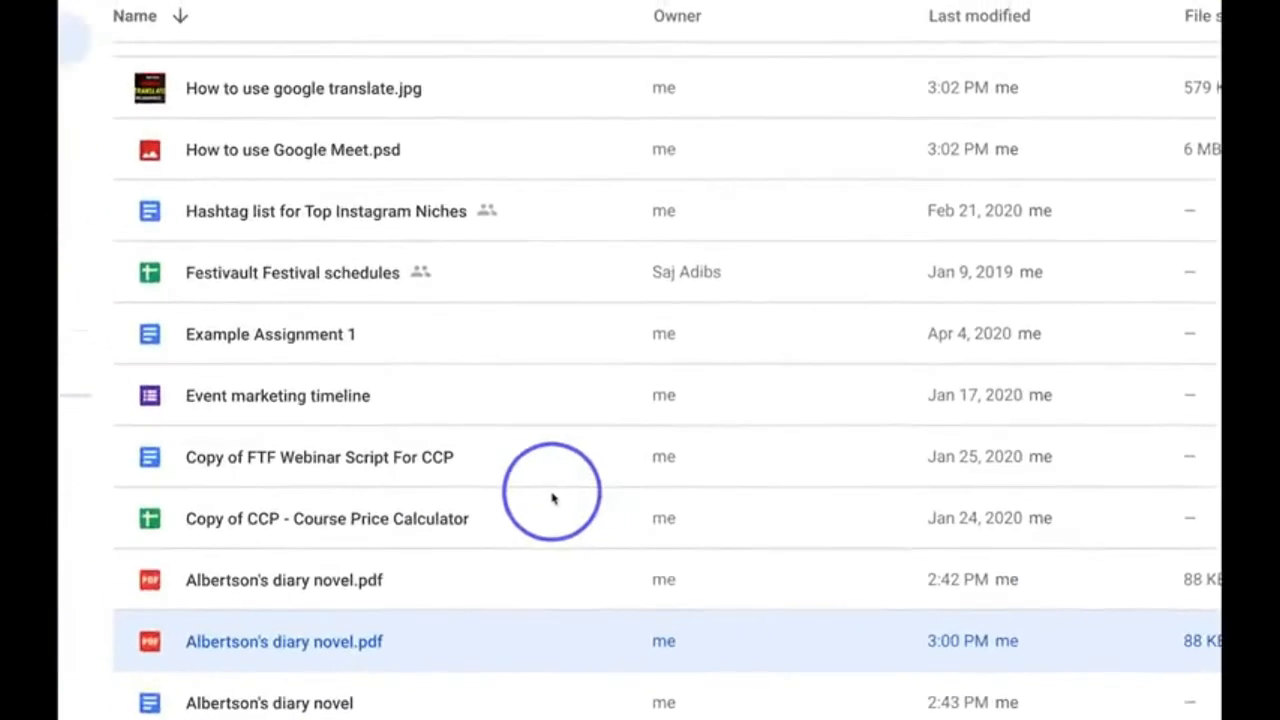
scroll(551, 497, up, 7)
scroll(551, 497, down, 4)
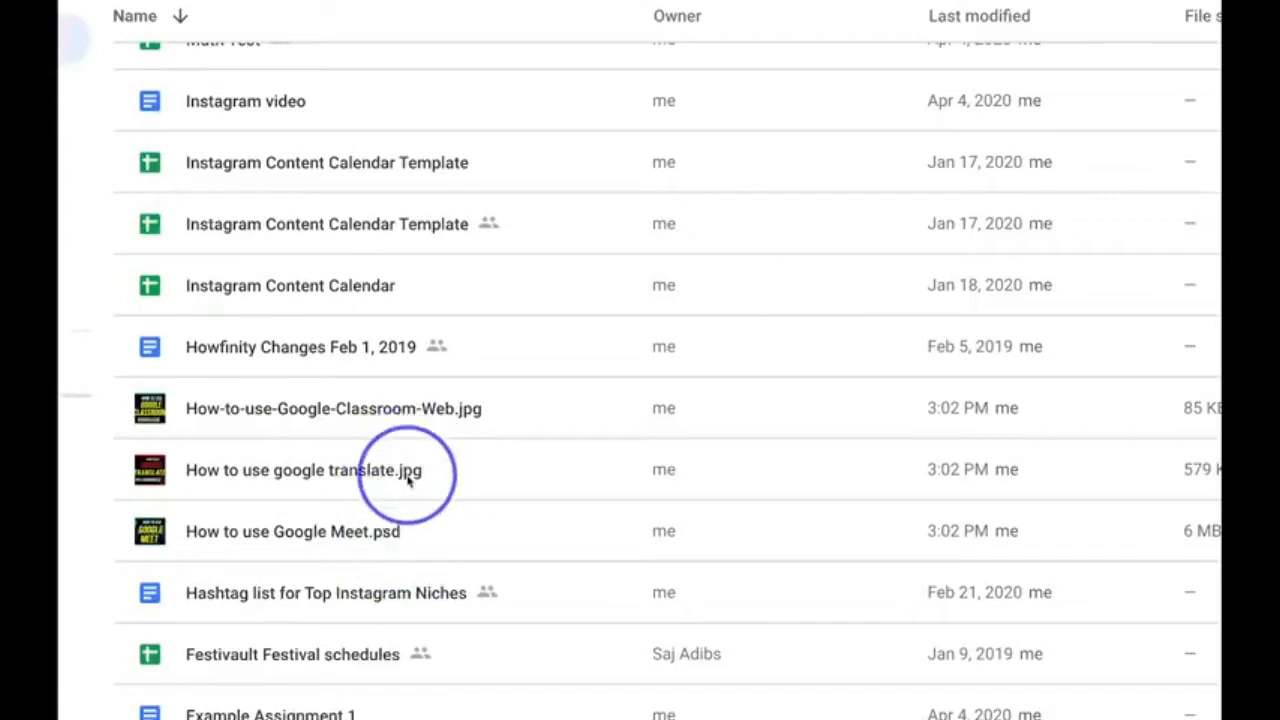
mouse_move(1205, 492)
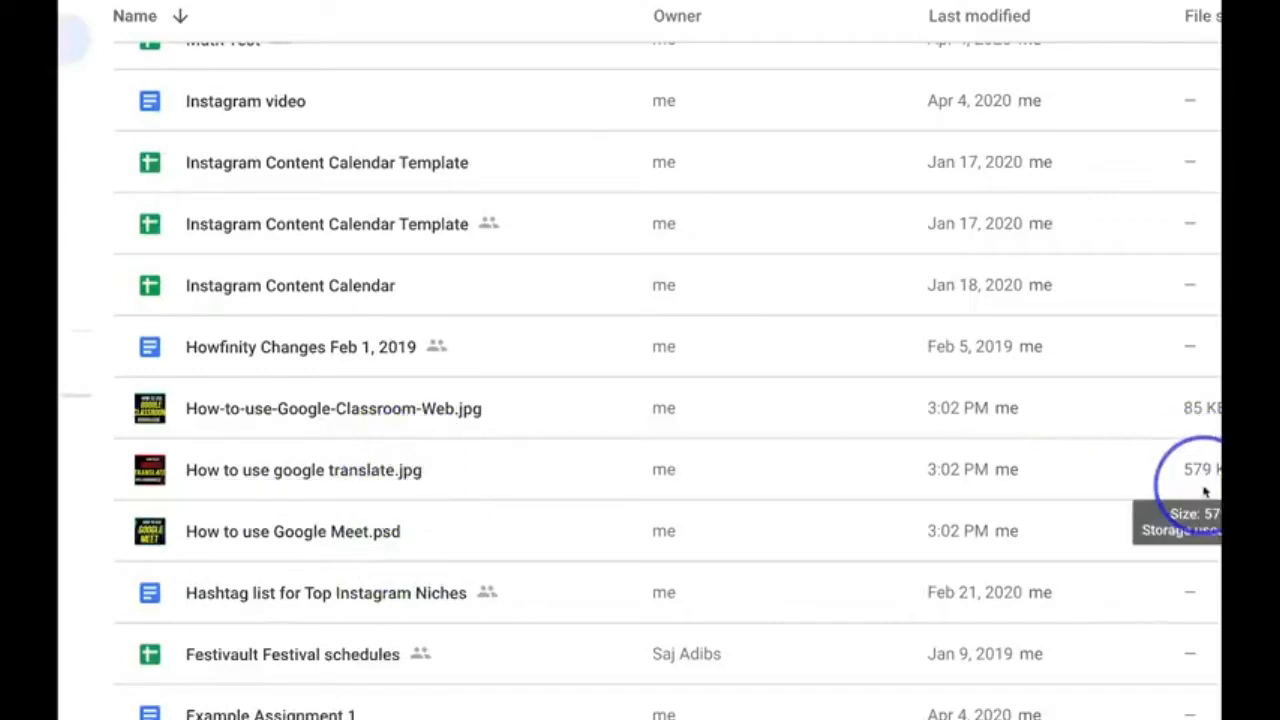
scroll(1205, 491, up, 10)
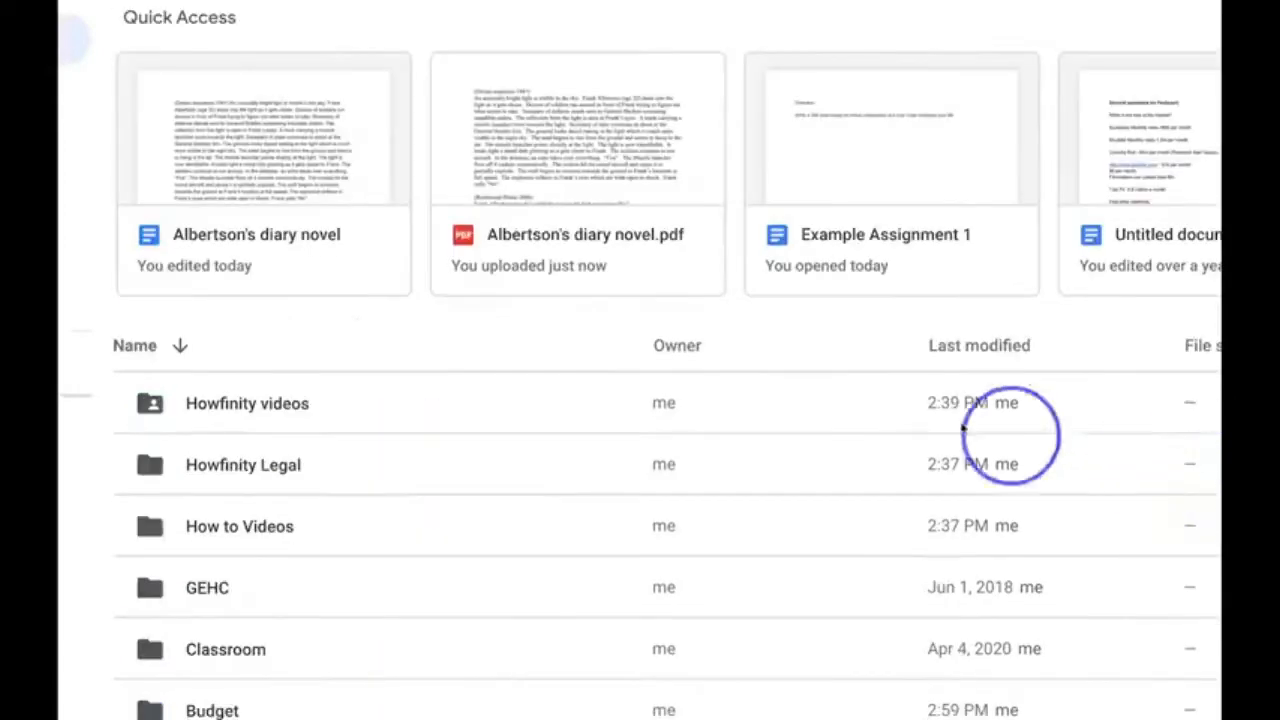
- Change the date column of the file list from Last modified to Last modified by me
scroll(697, 376, down, 1)
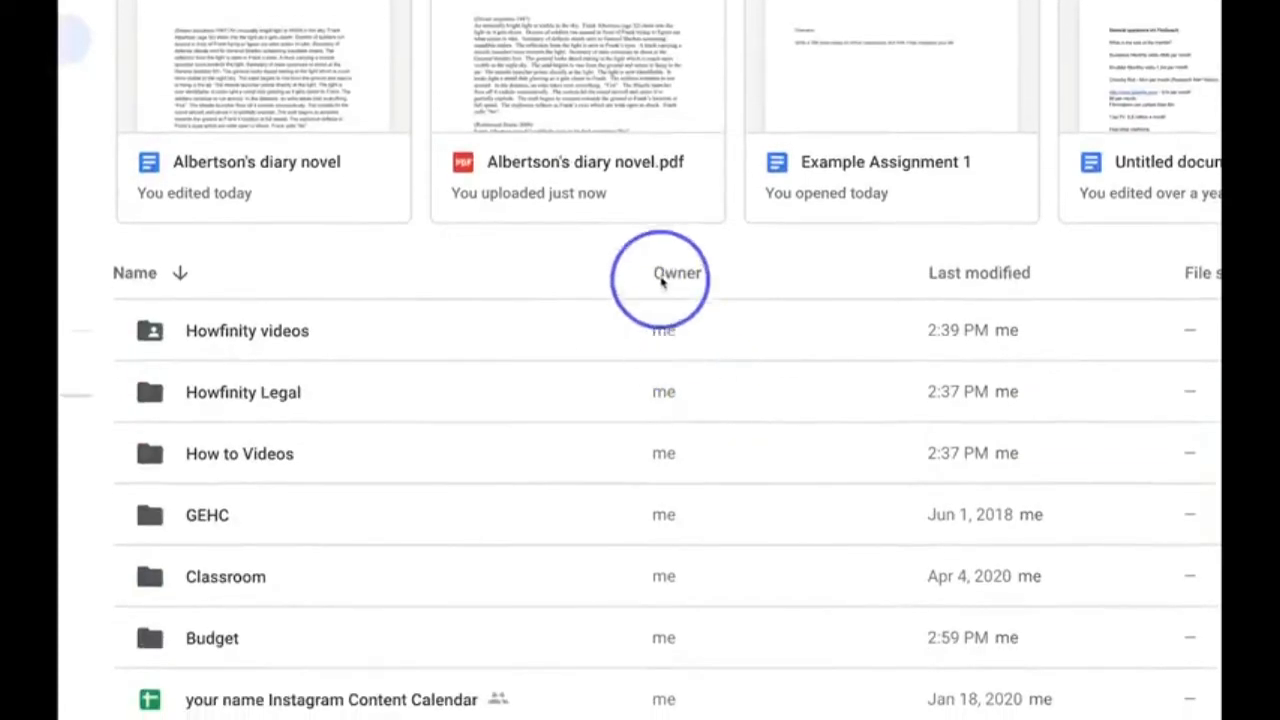
click(998, 283)
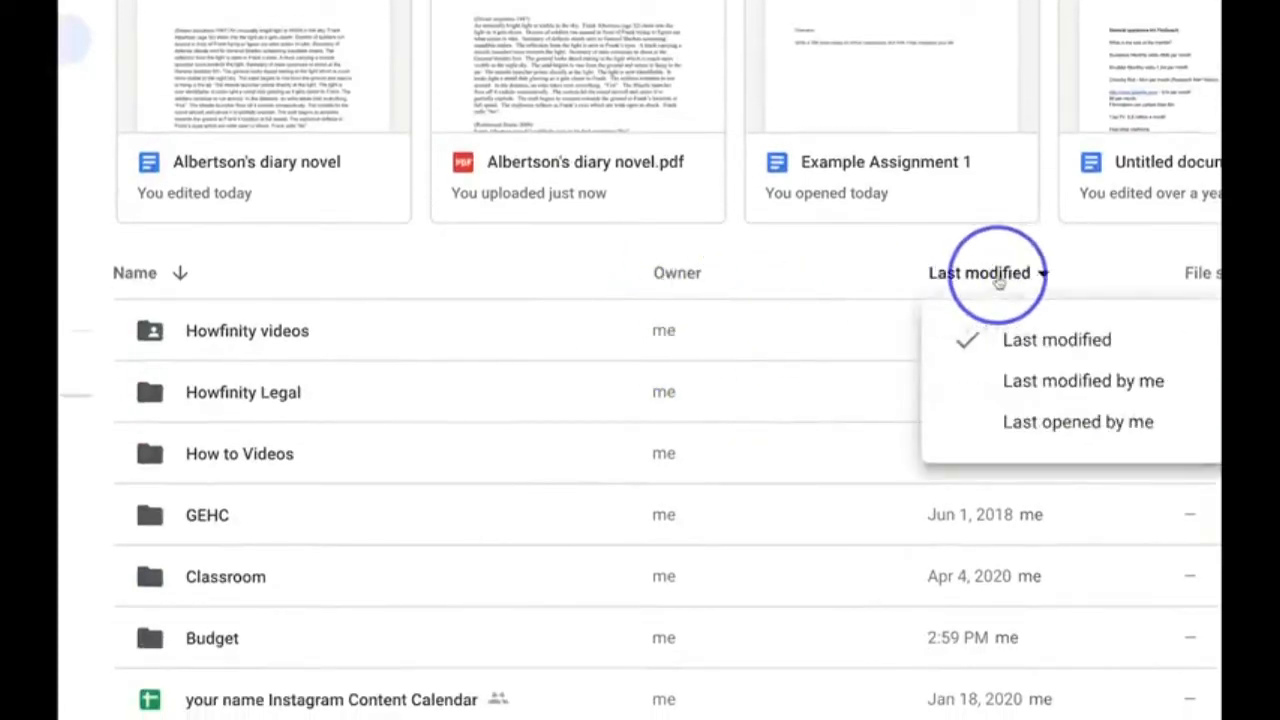
click(1086, 388)
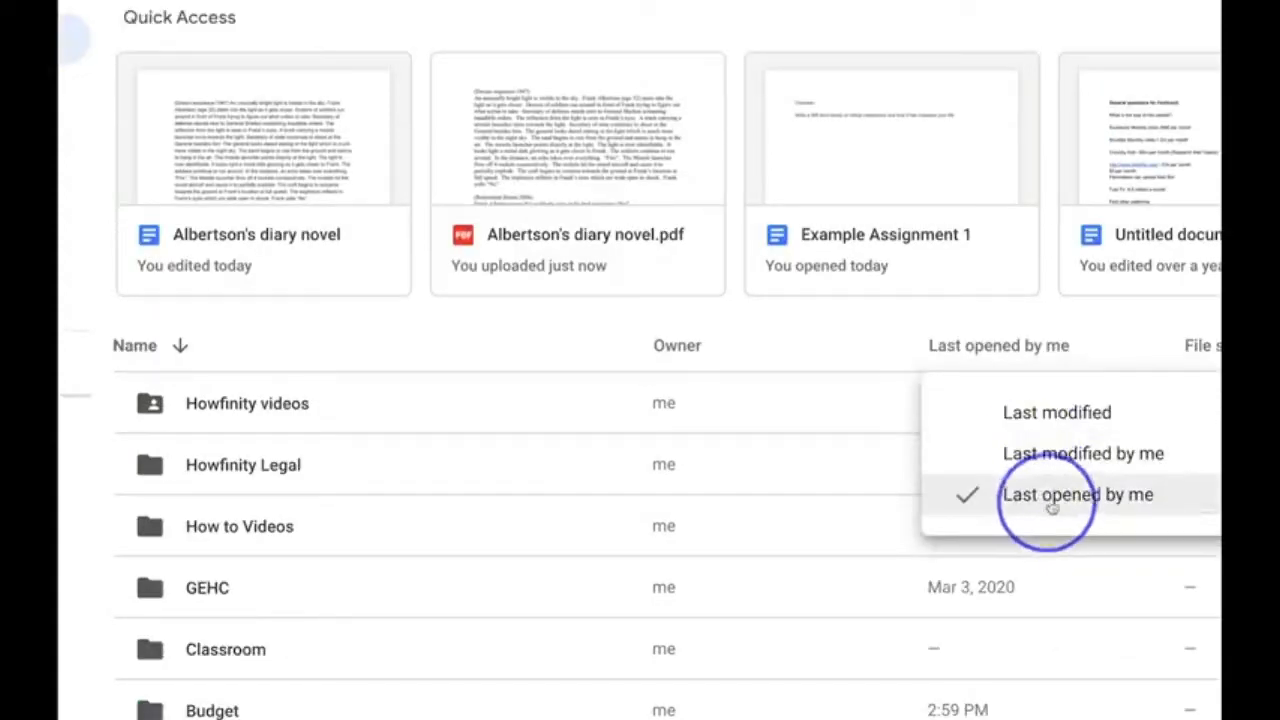
click(1005, 452)
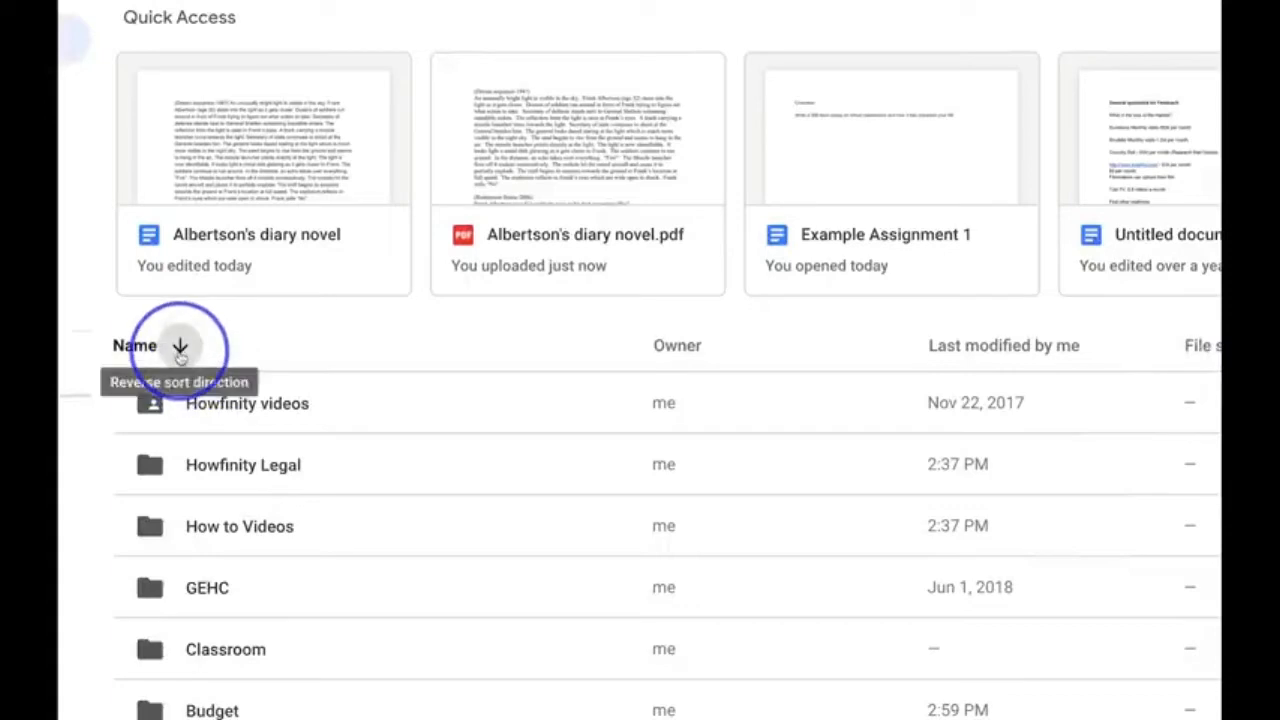
- Reverse the name sort to ascending order and look through the reordered files
click(180, 350)
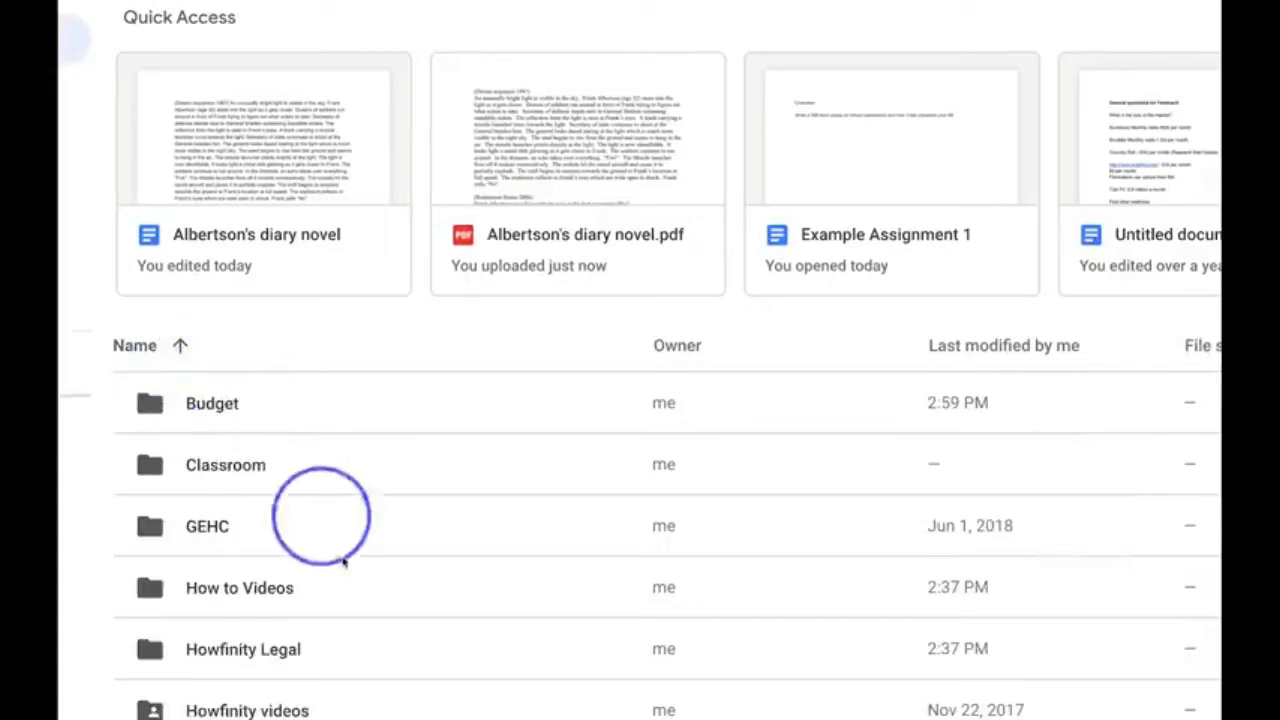
scroll(340, 540, down, 2)
scroll(355, 577, down, 4)
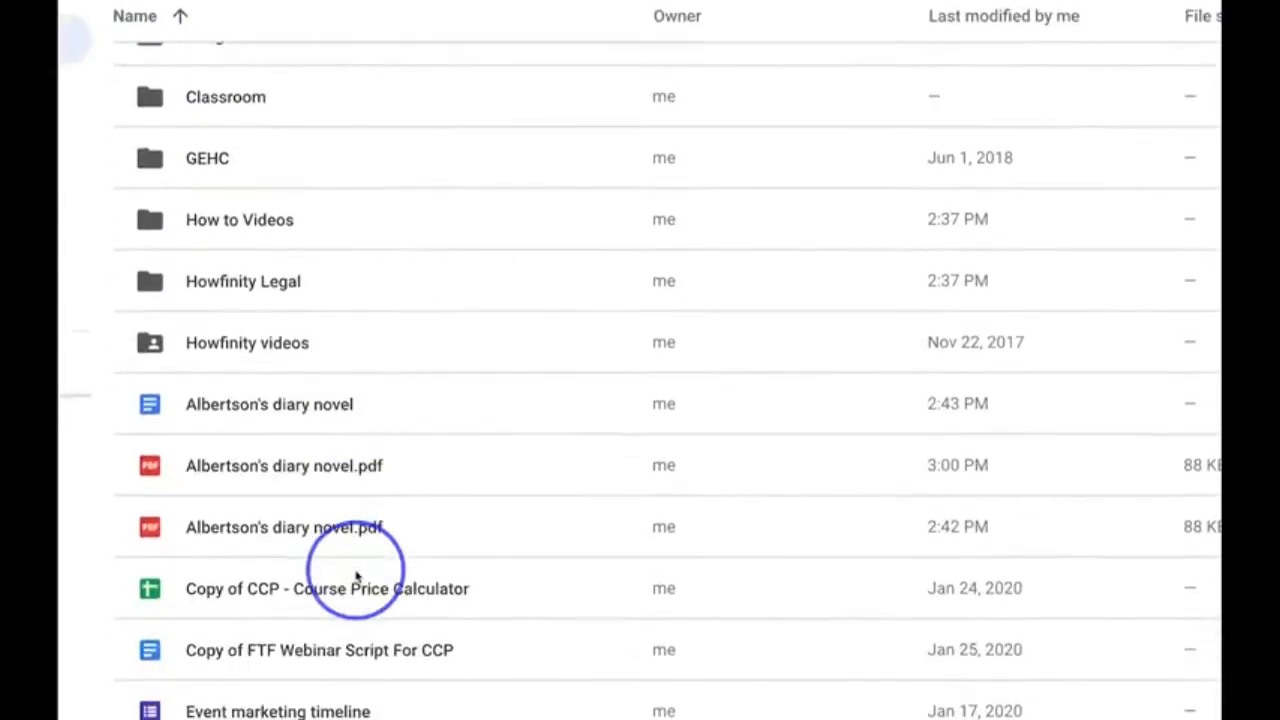
scroll(243, 223, down, 1)
scroll(270, 460, down, 3)
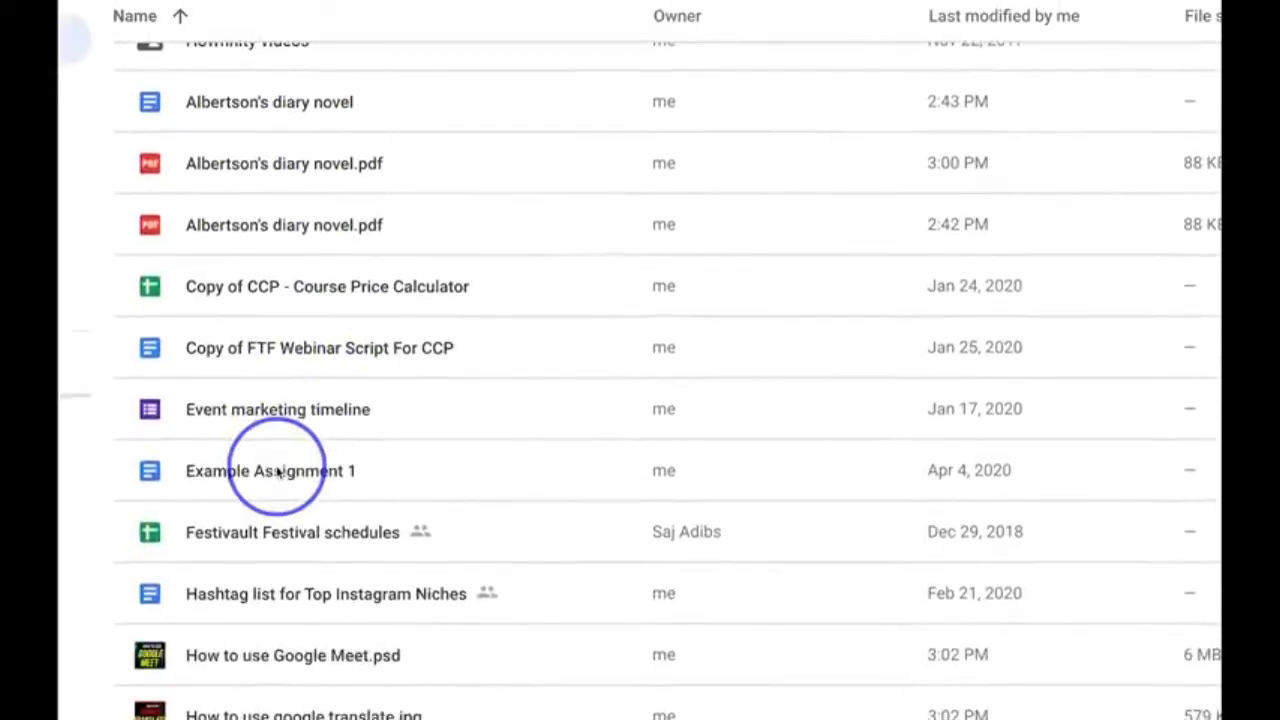
scroll(278, 472, down, 3)
scroll(200, 223, up, 1)
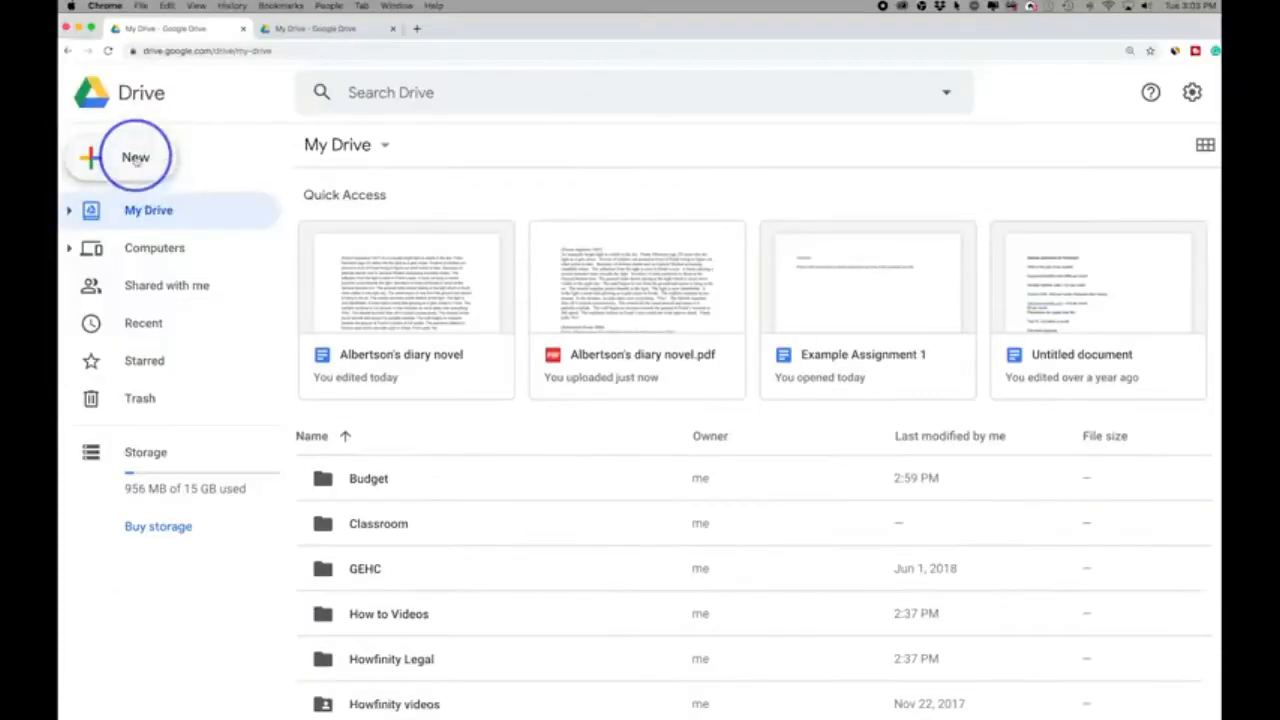
- Create a blank Google Sheets spreadsheet from My Drive and bring it to the front
click(148, 157)
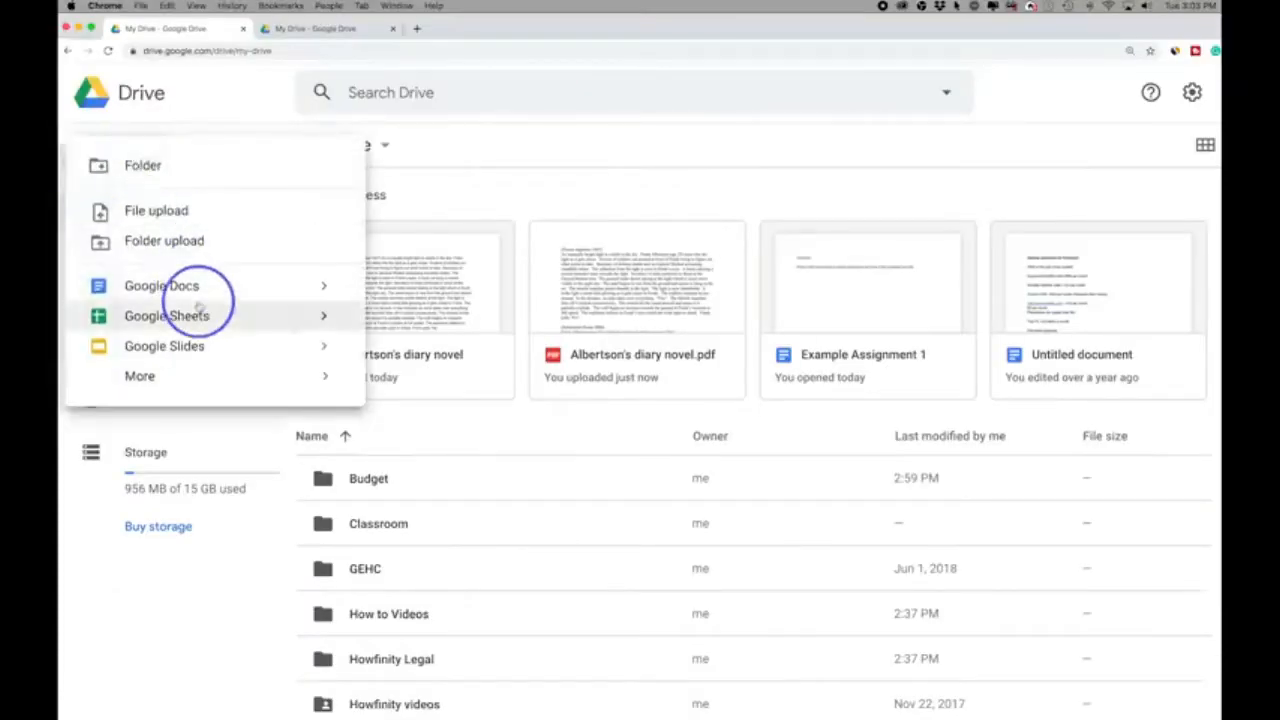
mouse_move(207, 292)
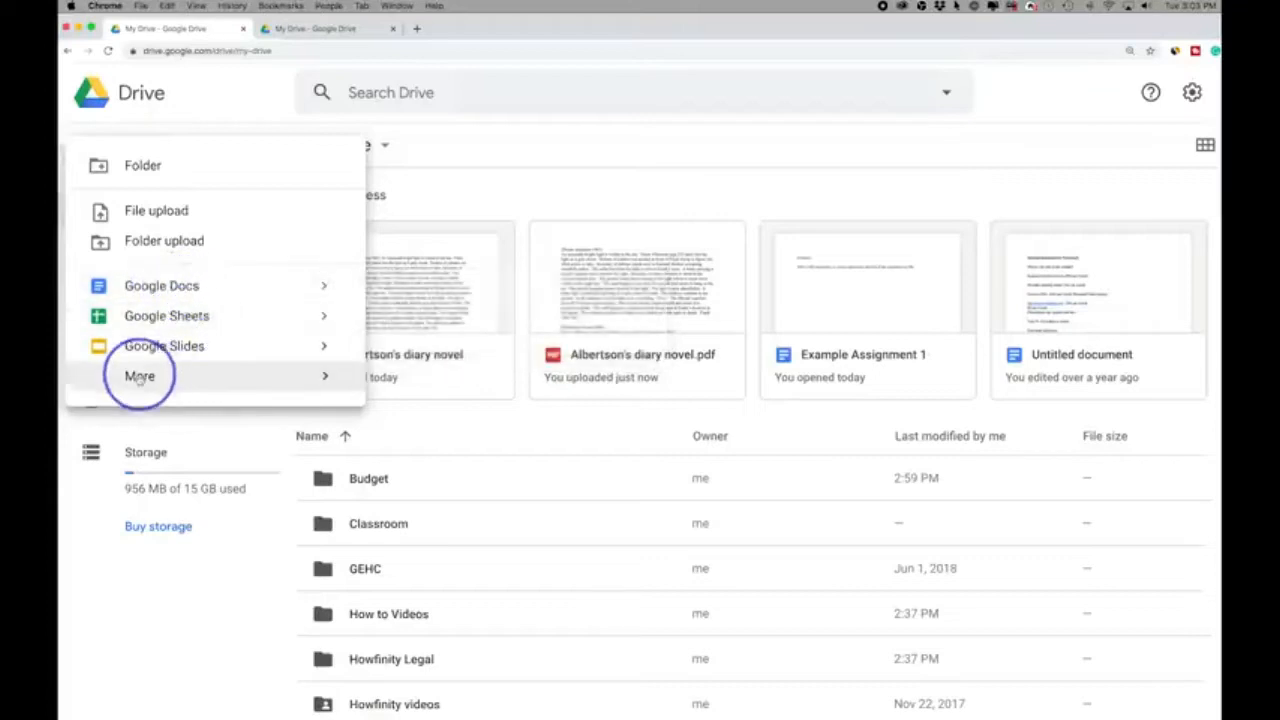
mouse_move(140, 376)
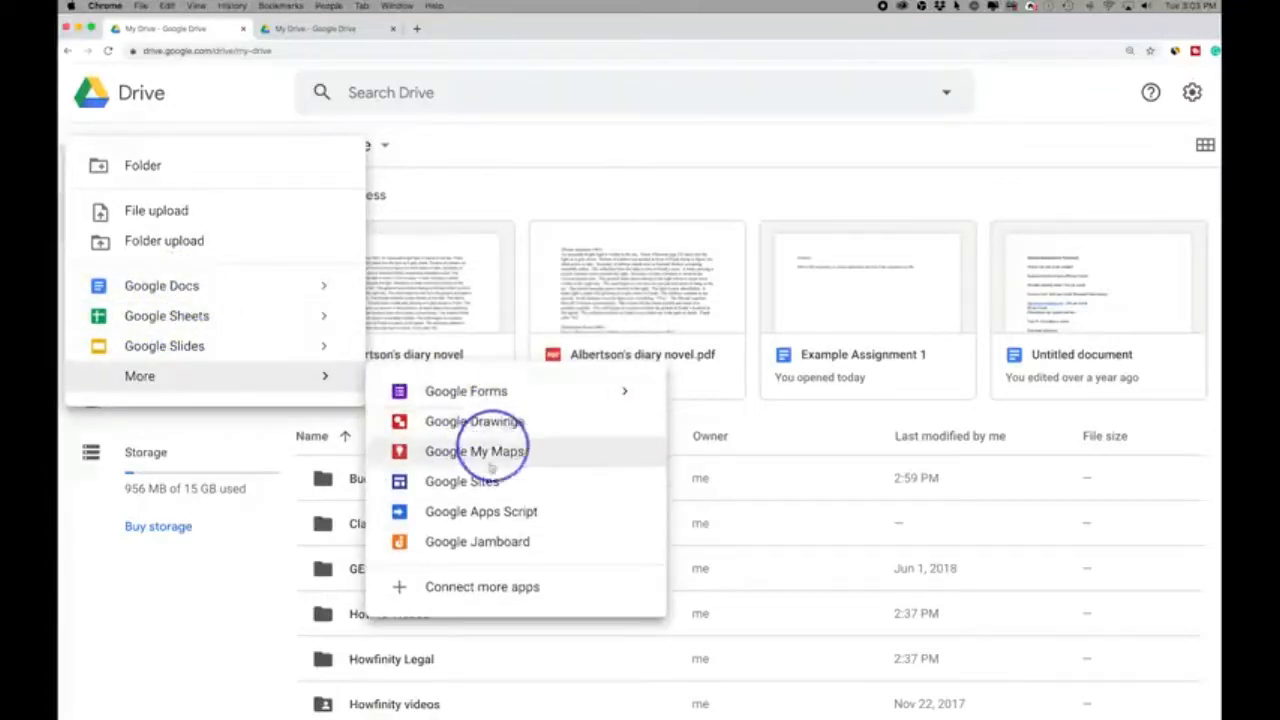
mouse_move(299, 344)
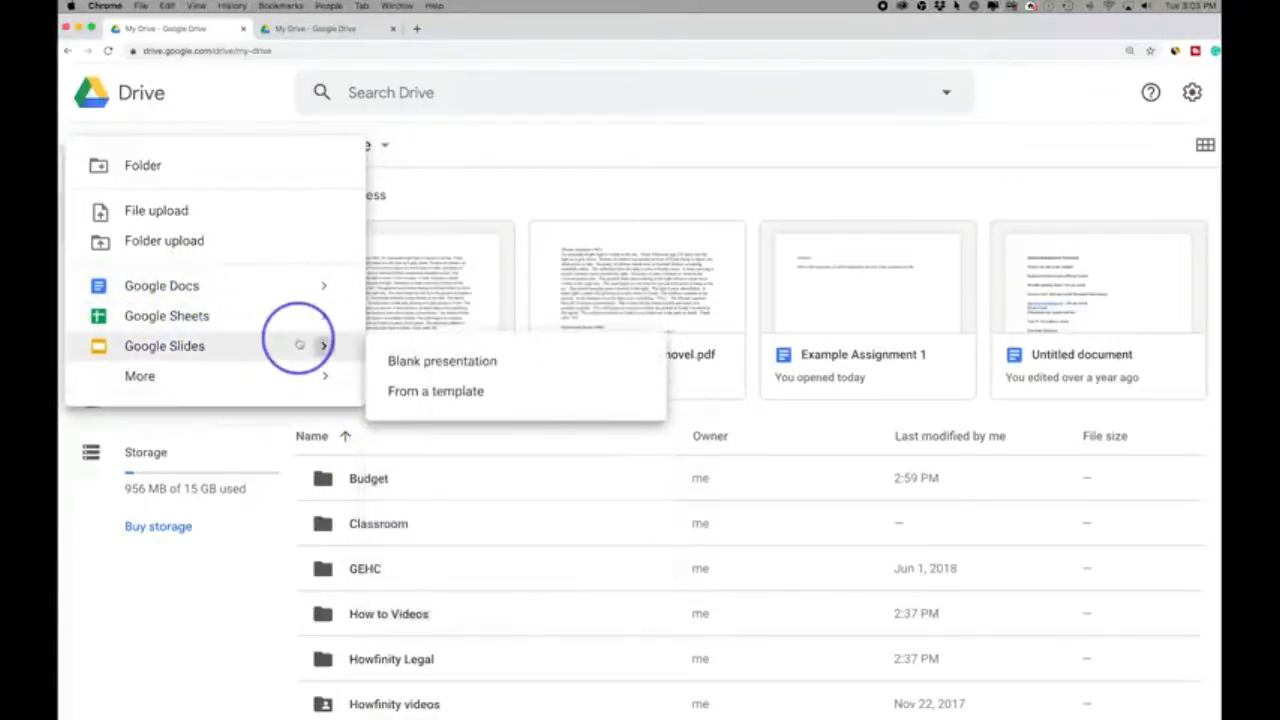
click(175, 318)
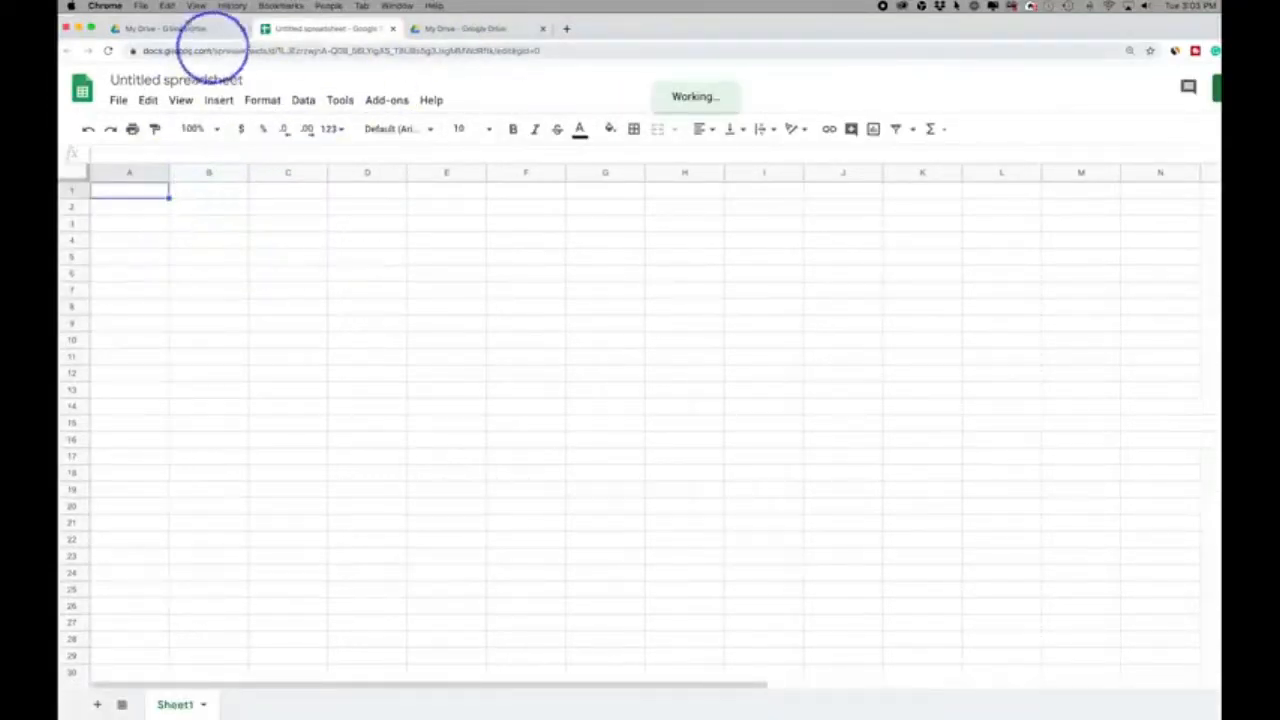
click(163, 28)
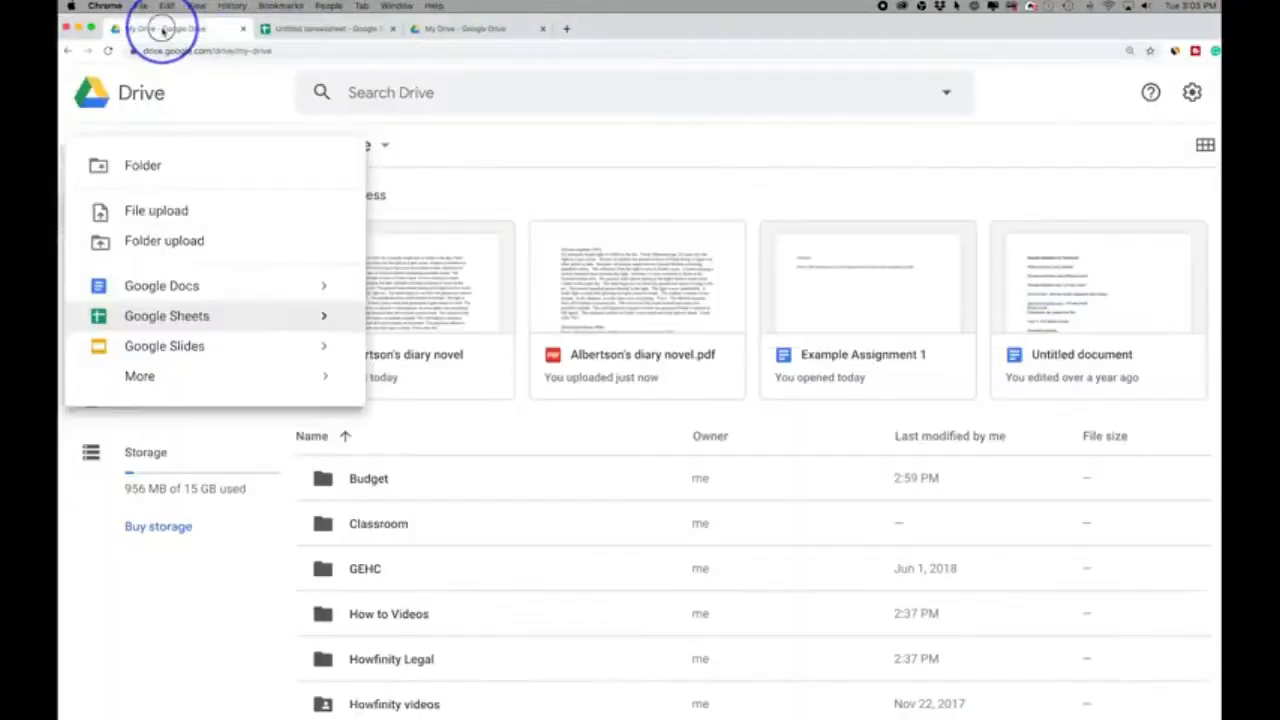
click(305, 30)
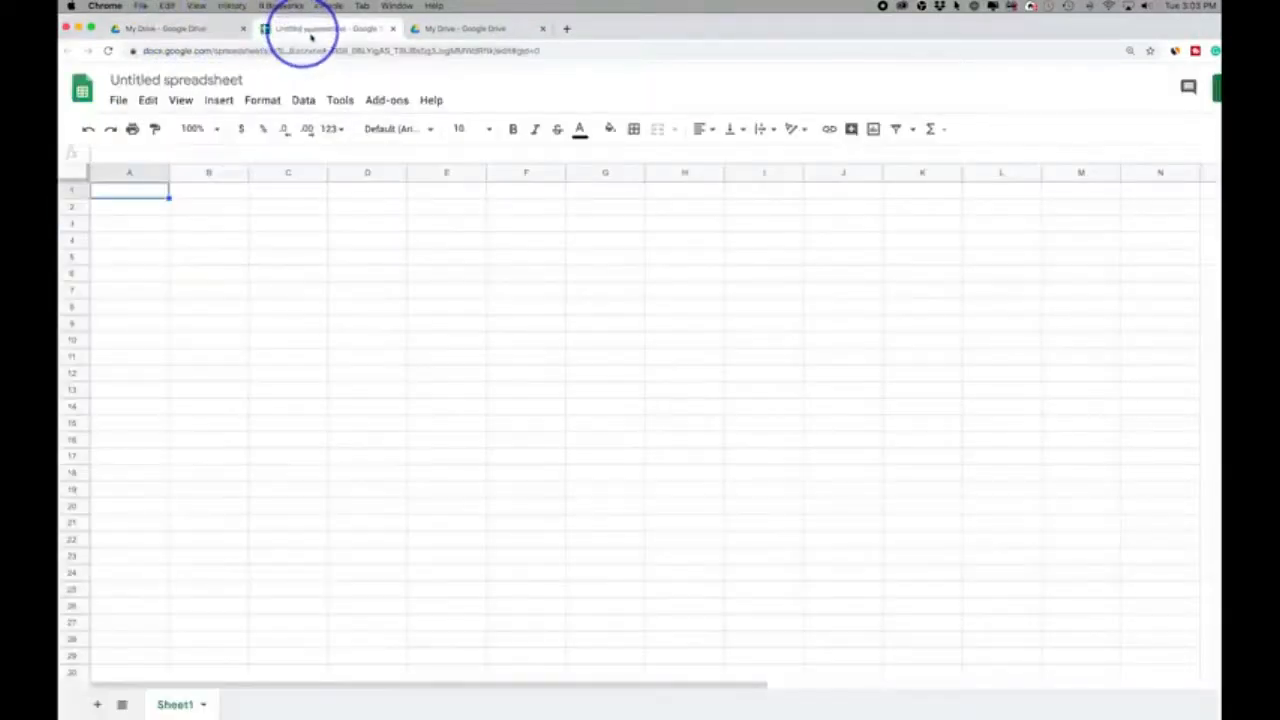
- Name the spreadsheet "new sheet" and enter 1, 1, 12, 3, 4 and 4 in cells A1 to A6
click(176, 80)
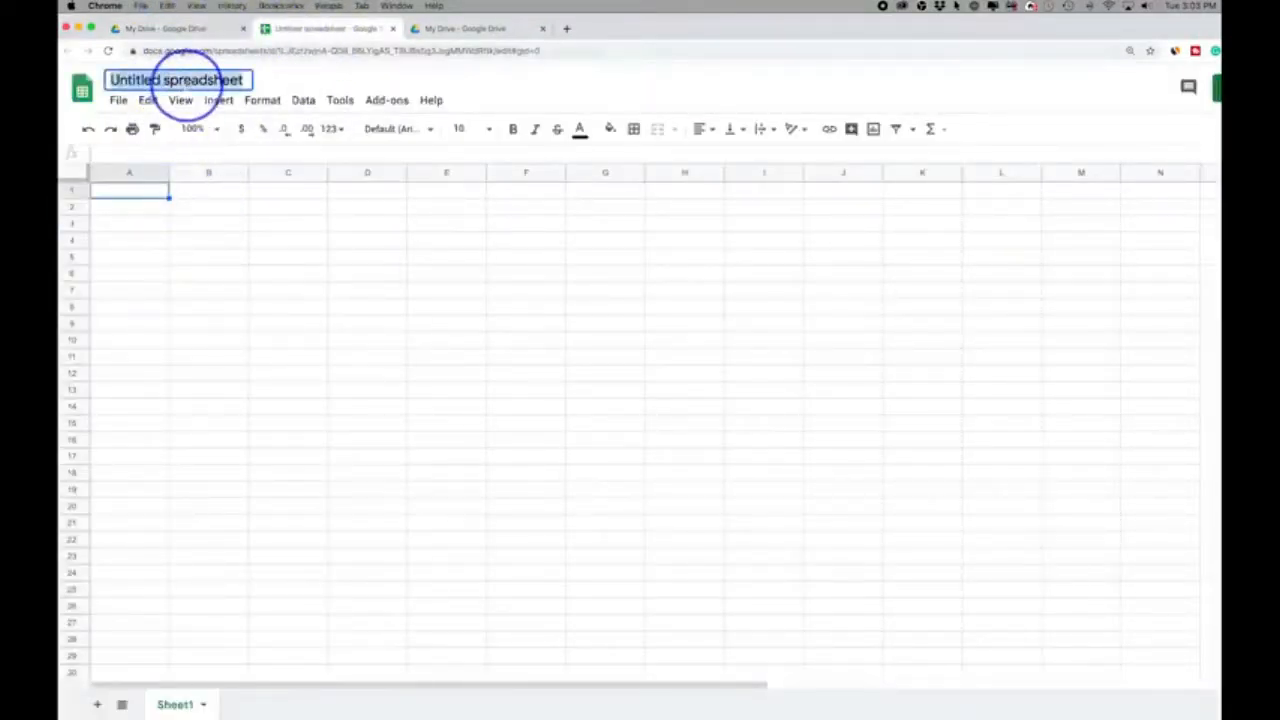
click(141, 189)
text(1)
key(Return)
text(1)
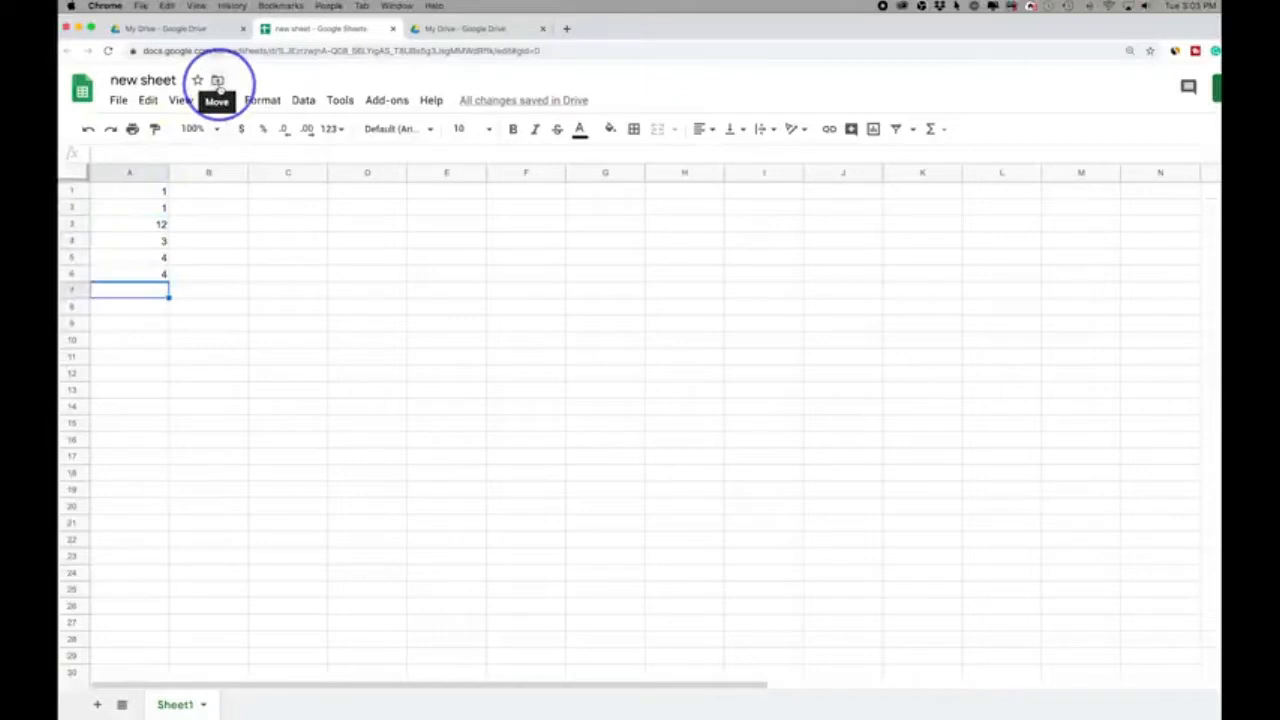
- Return to My Drive and find the new sheet file in the name-sorted list
click(160, 30)
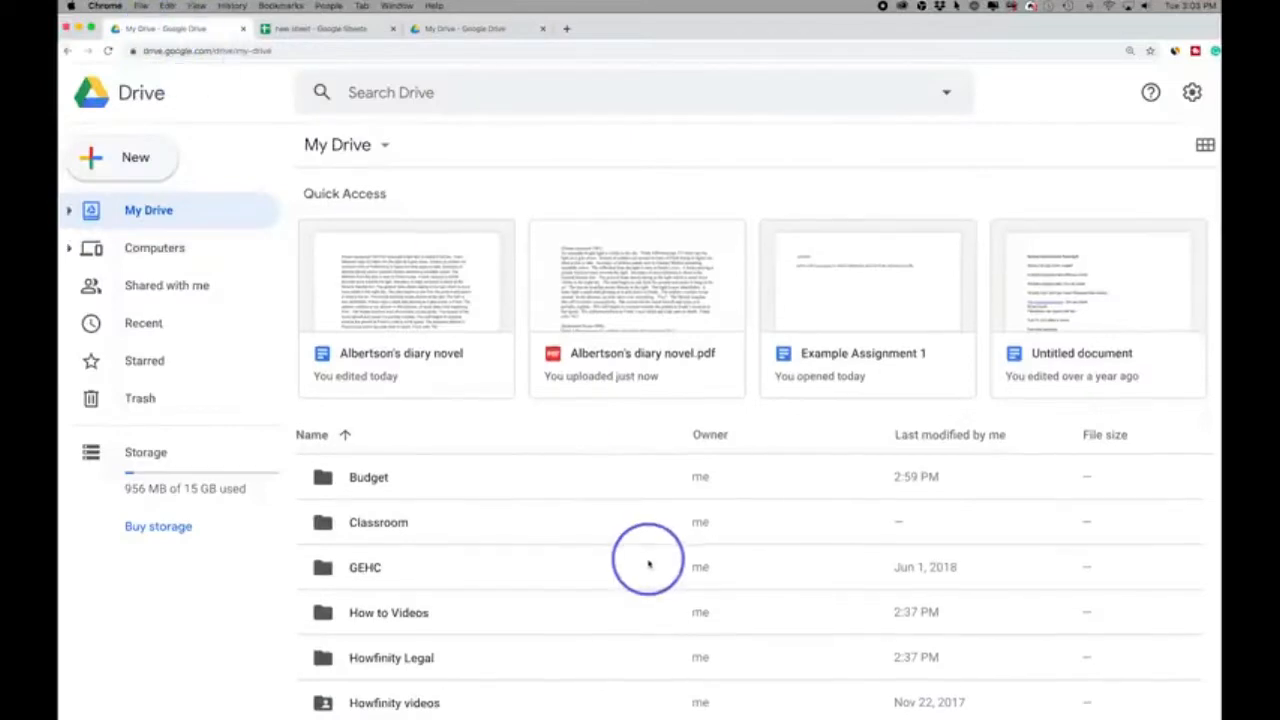
click(298, 30)
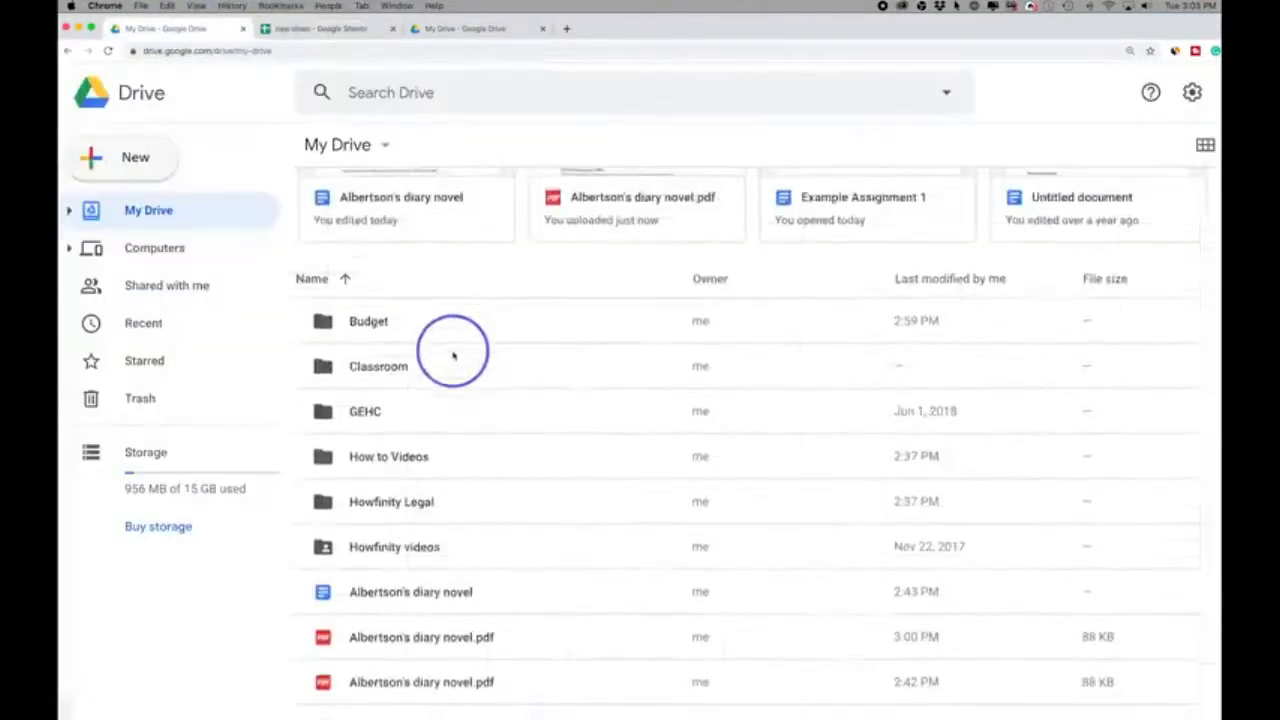
scroll(451, 354, down, 10)
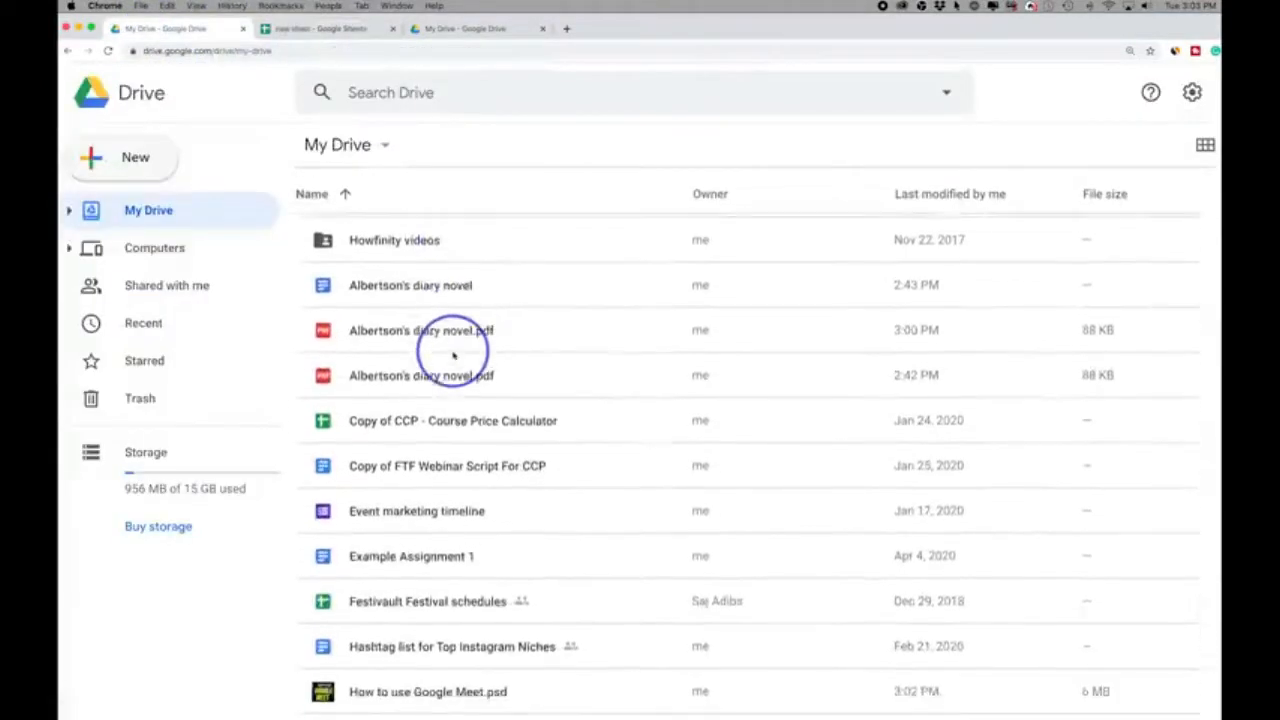
scroll(451, 354, down, 4)
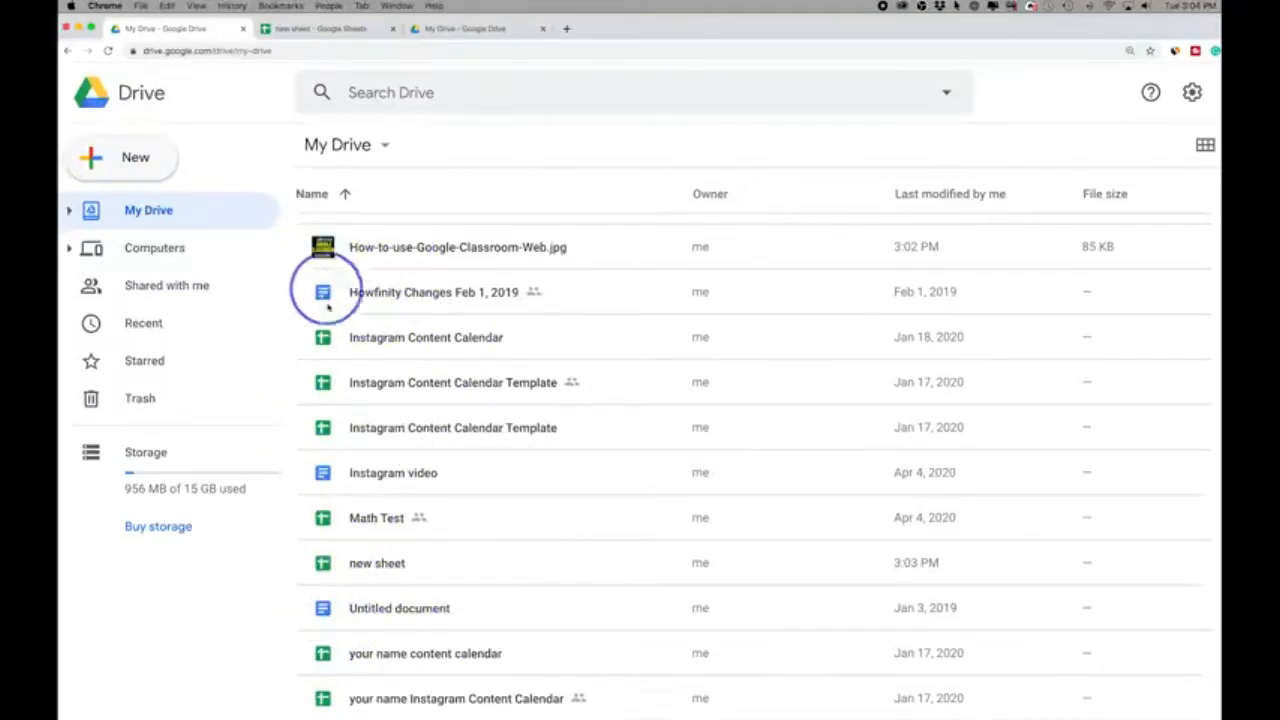
- Move the new sheet spreadsheet from My Drive into the Budget folder from within the open spreadsheet
click(296, 30)
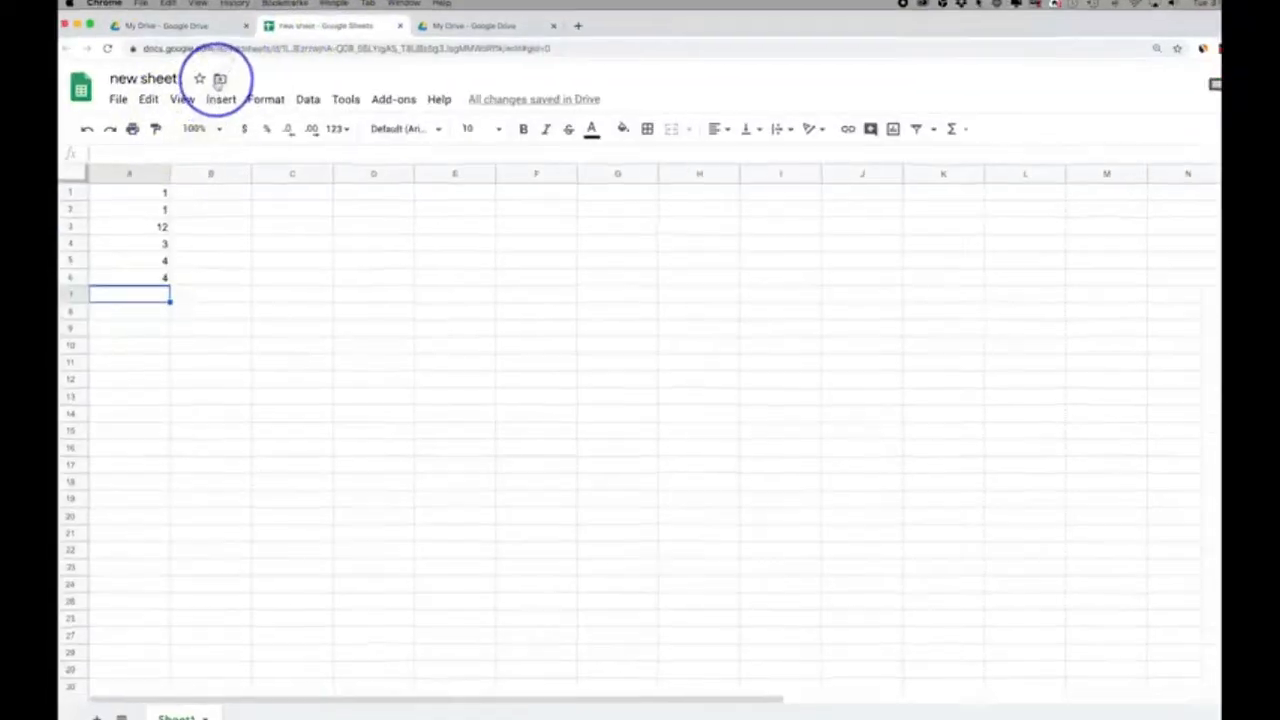
click(290, 38)
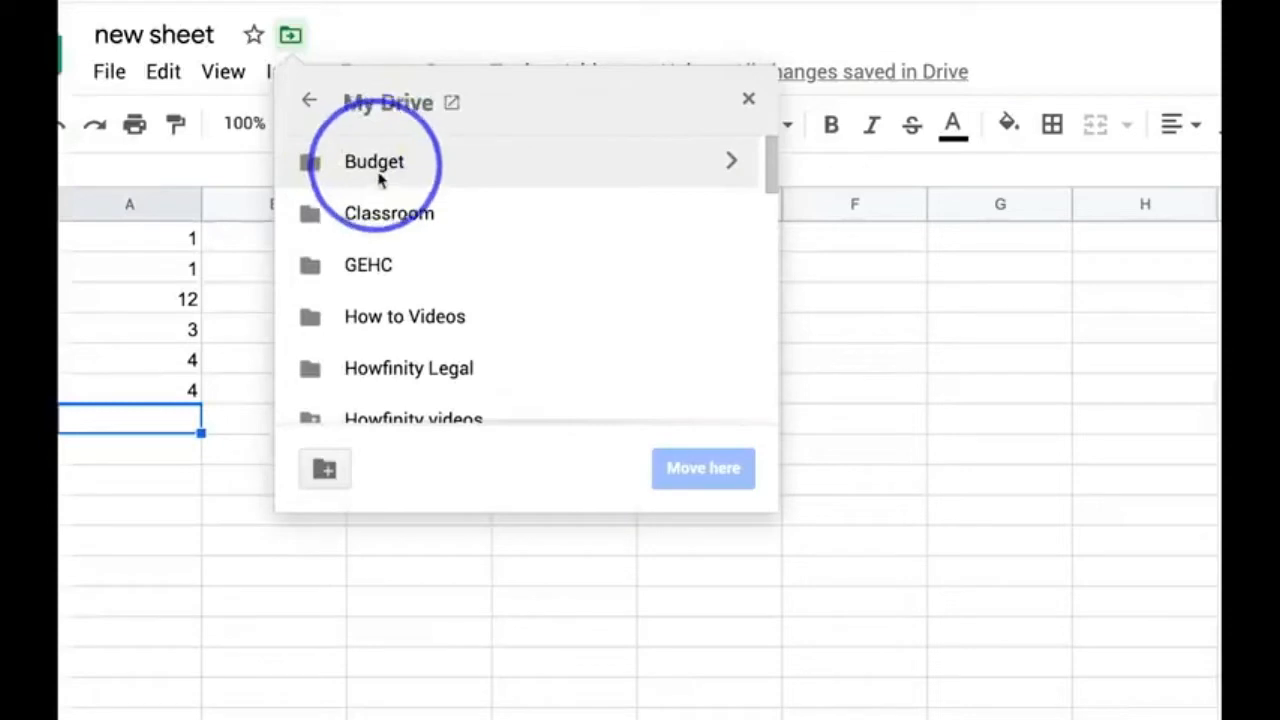
click(375, 164)
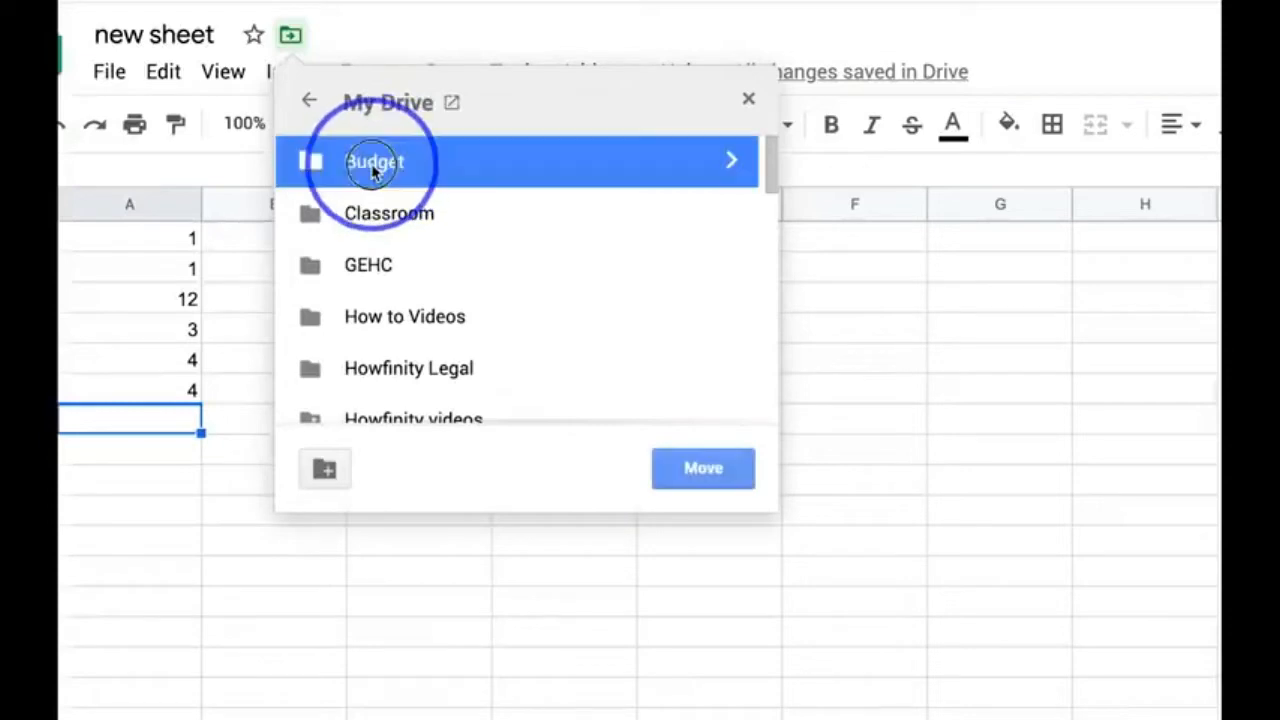
click(700, 466)
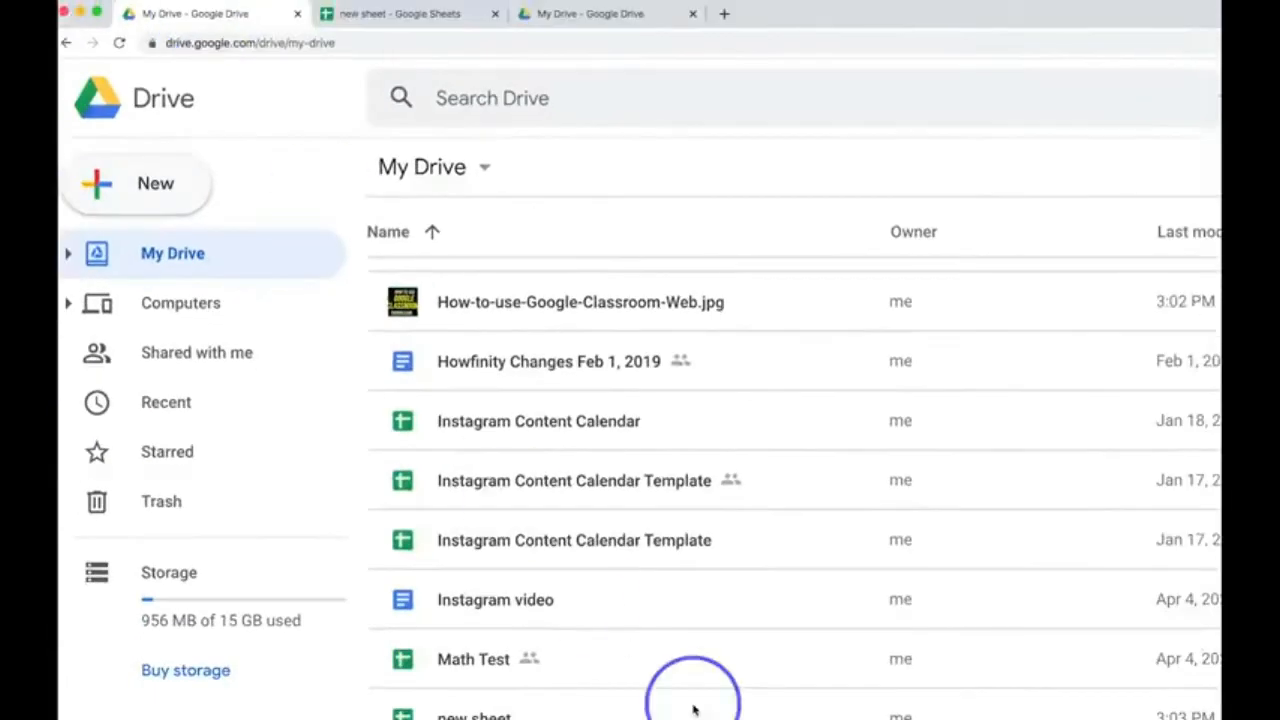
- Check in Drive that the Budget folder contains the new sheet file, and return to My Drive
scroll(693, 710, up, 15)
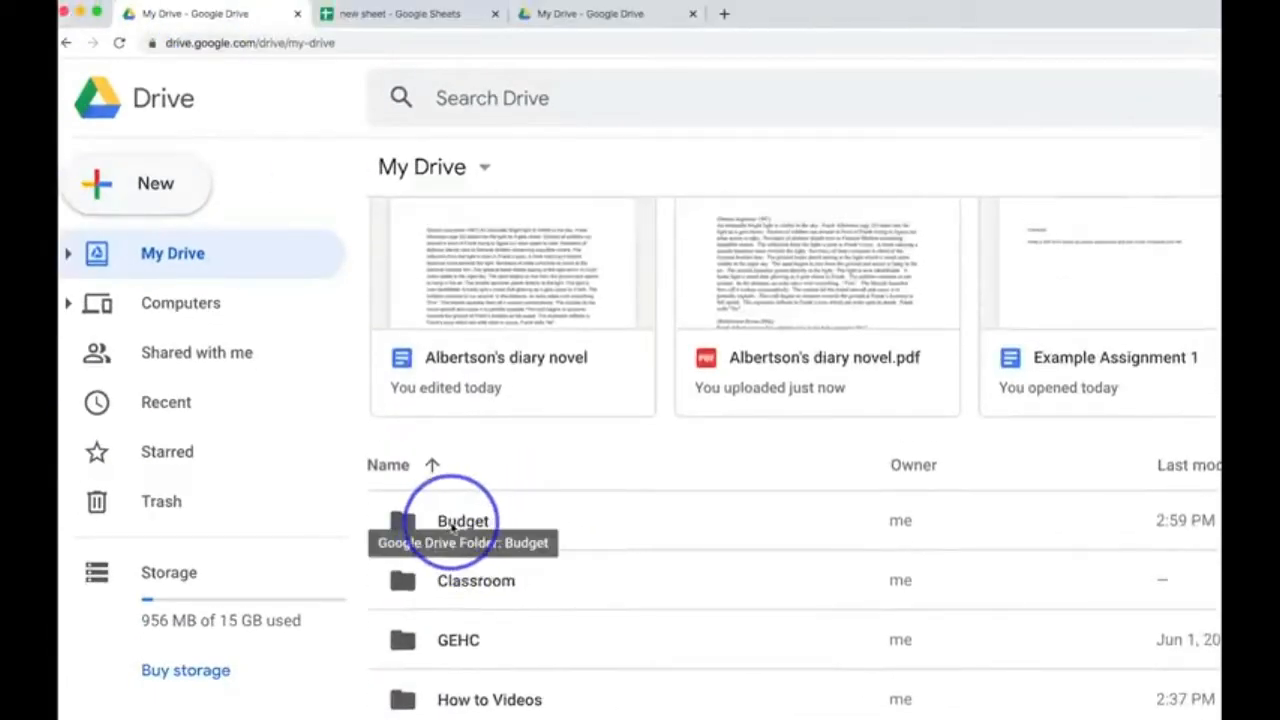
double_click(405, 523)
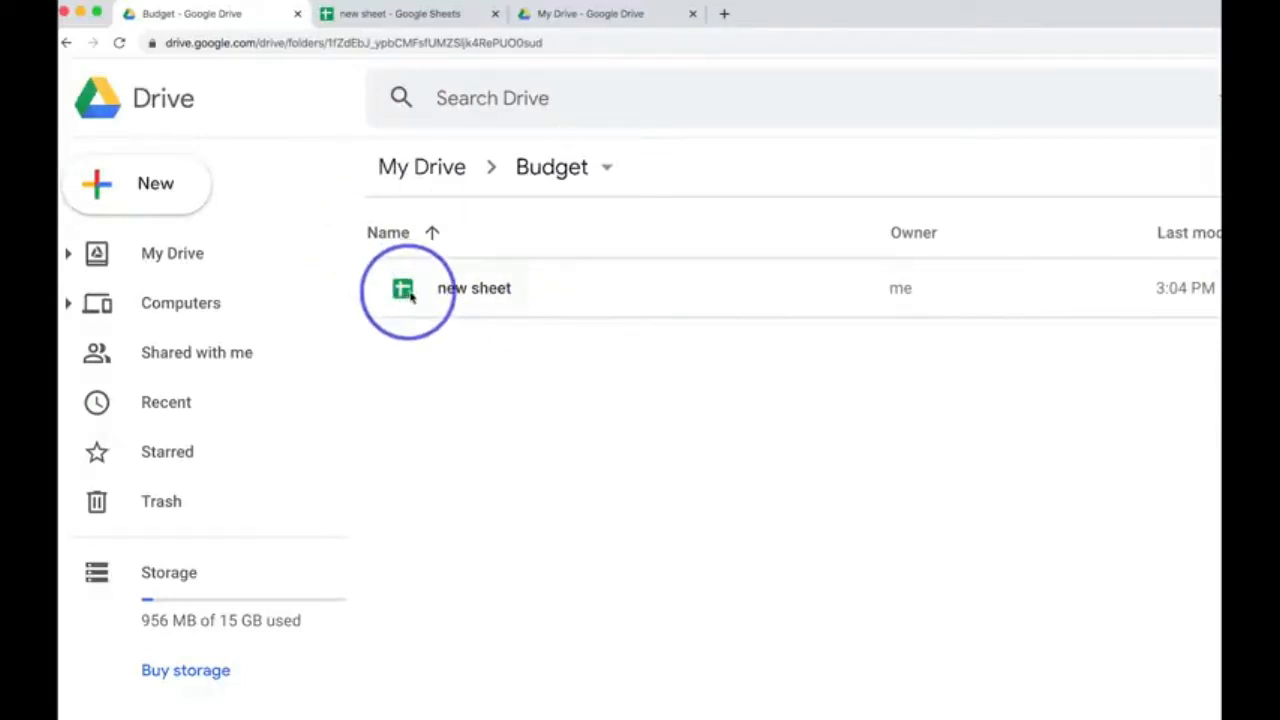
click(426, 169)
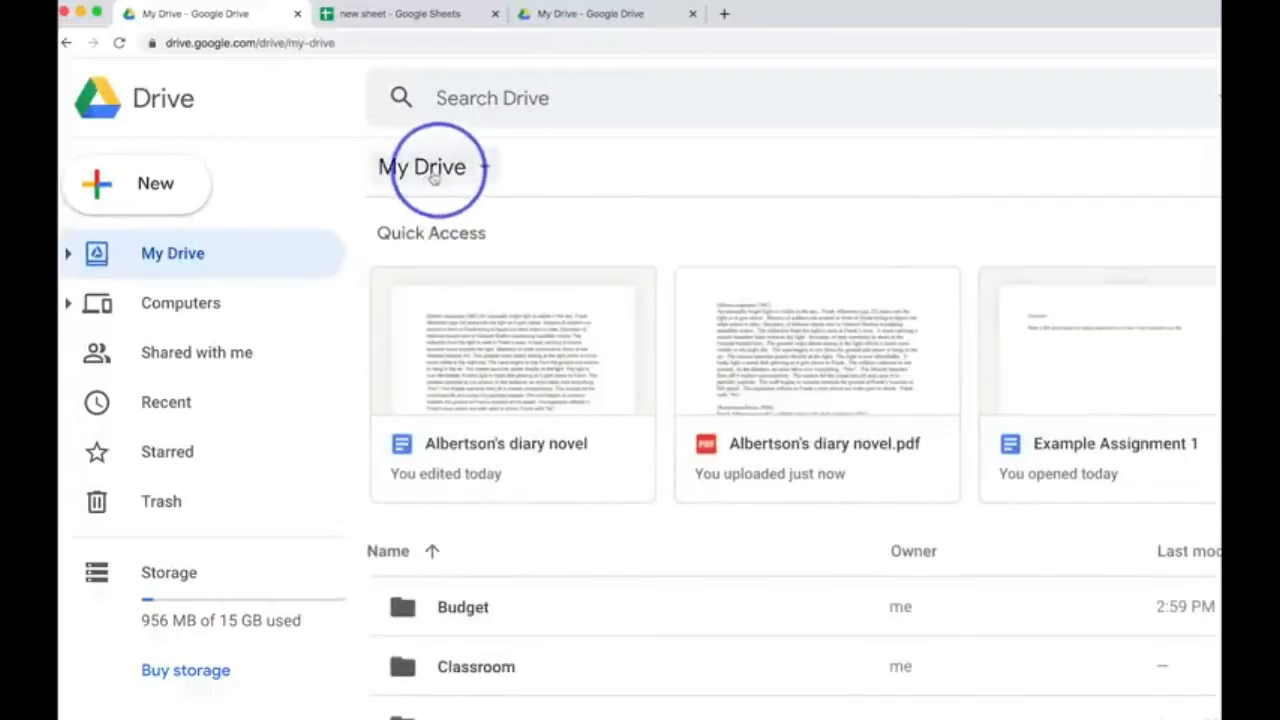
scroll(711, 669, down, 6)
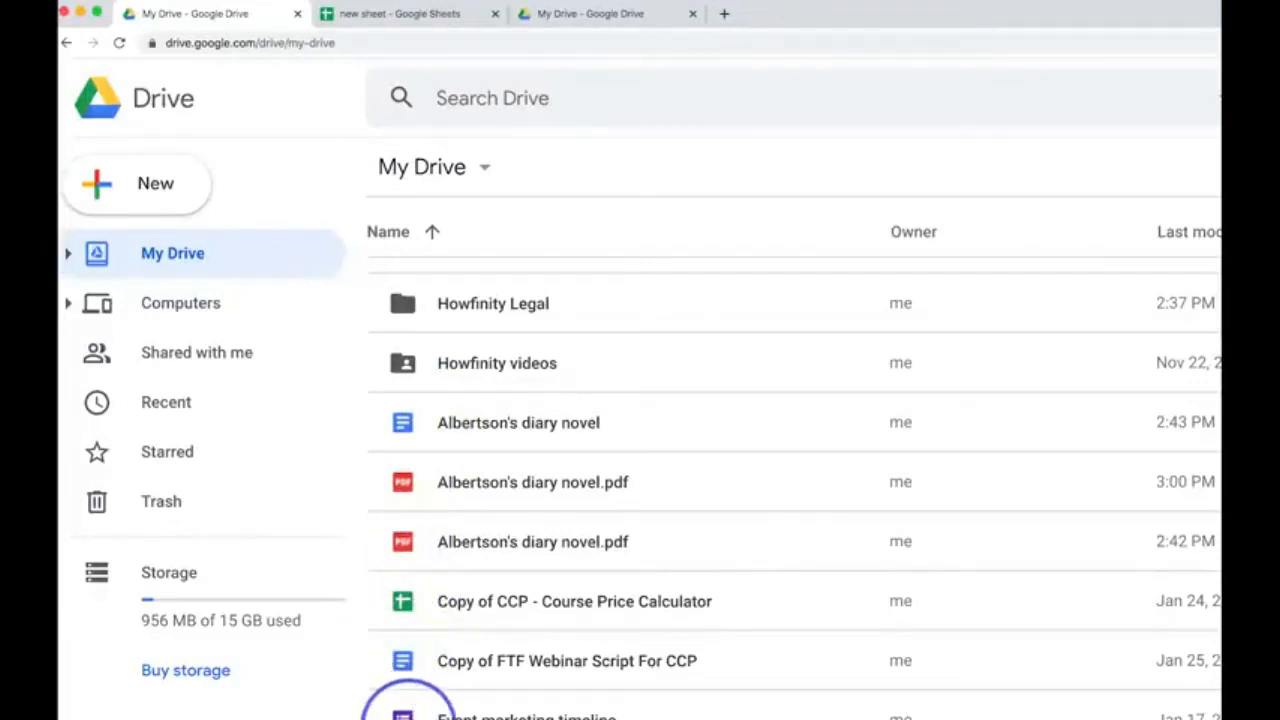
scroll(383, 486, up, 1)
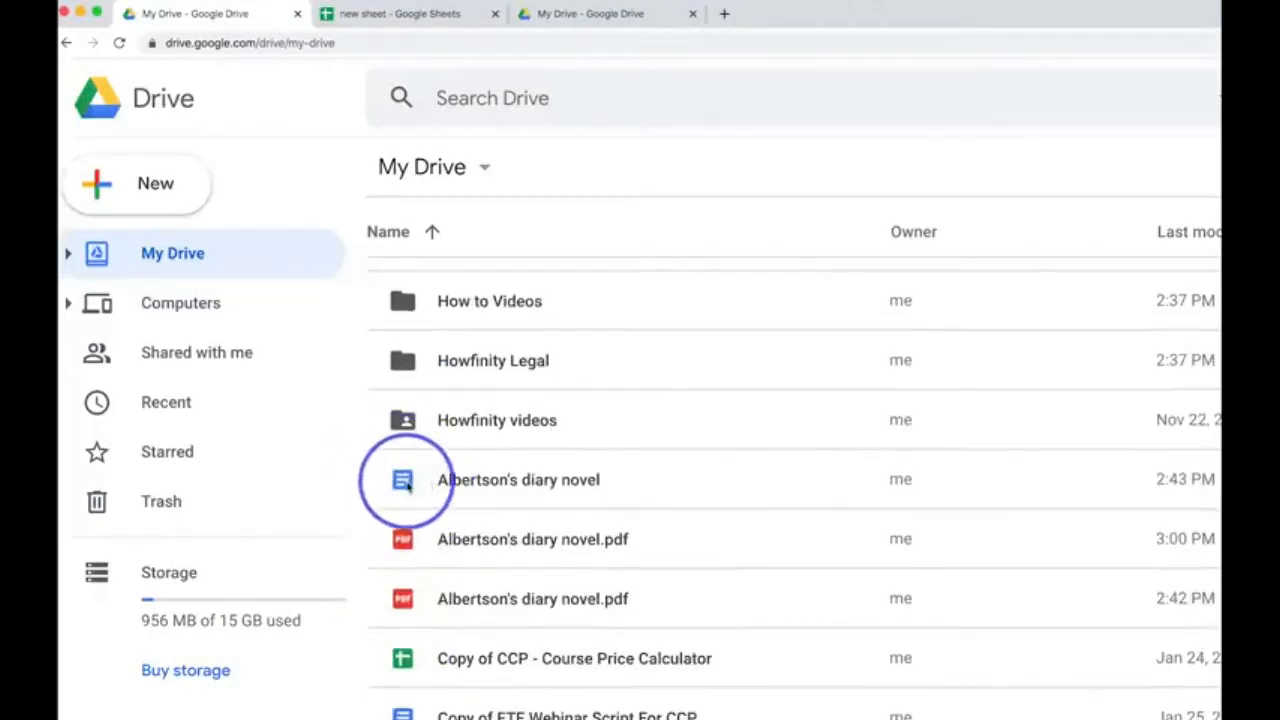
scroll(404, 509, up, 4)
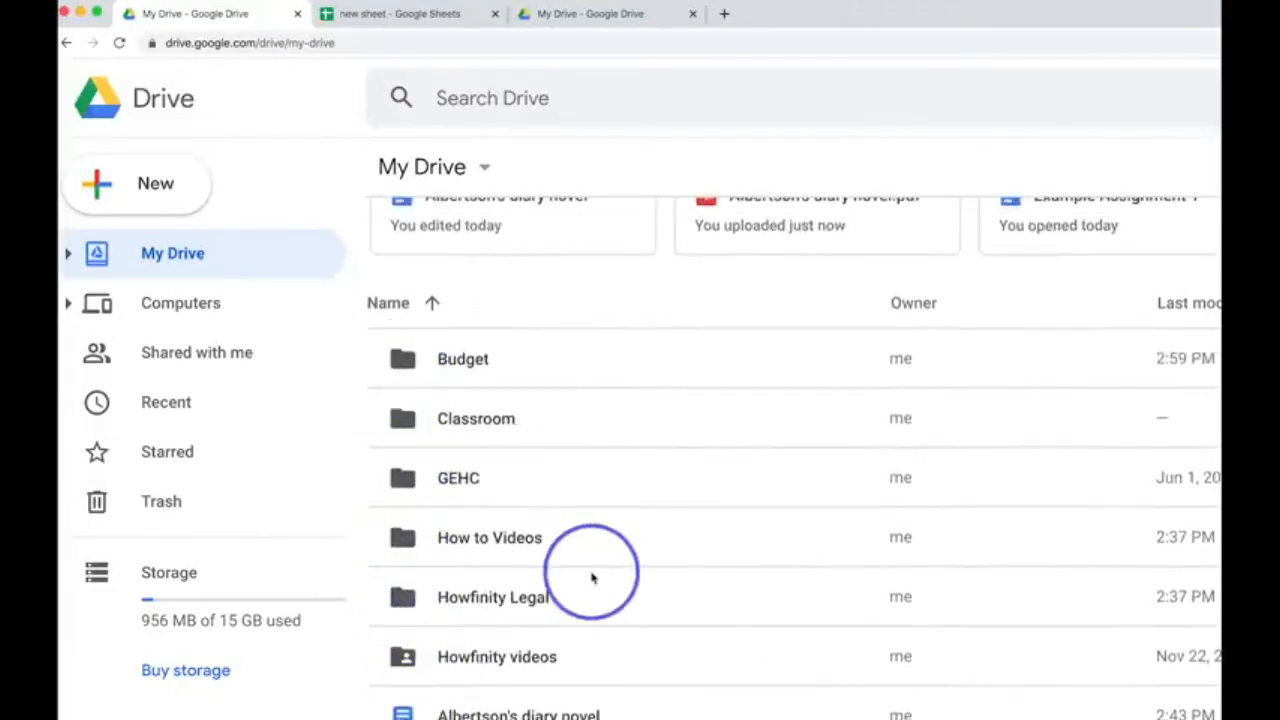
click(155, 183)
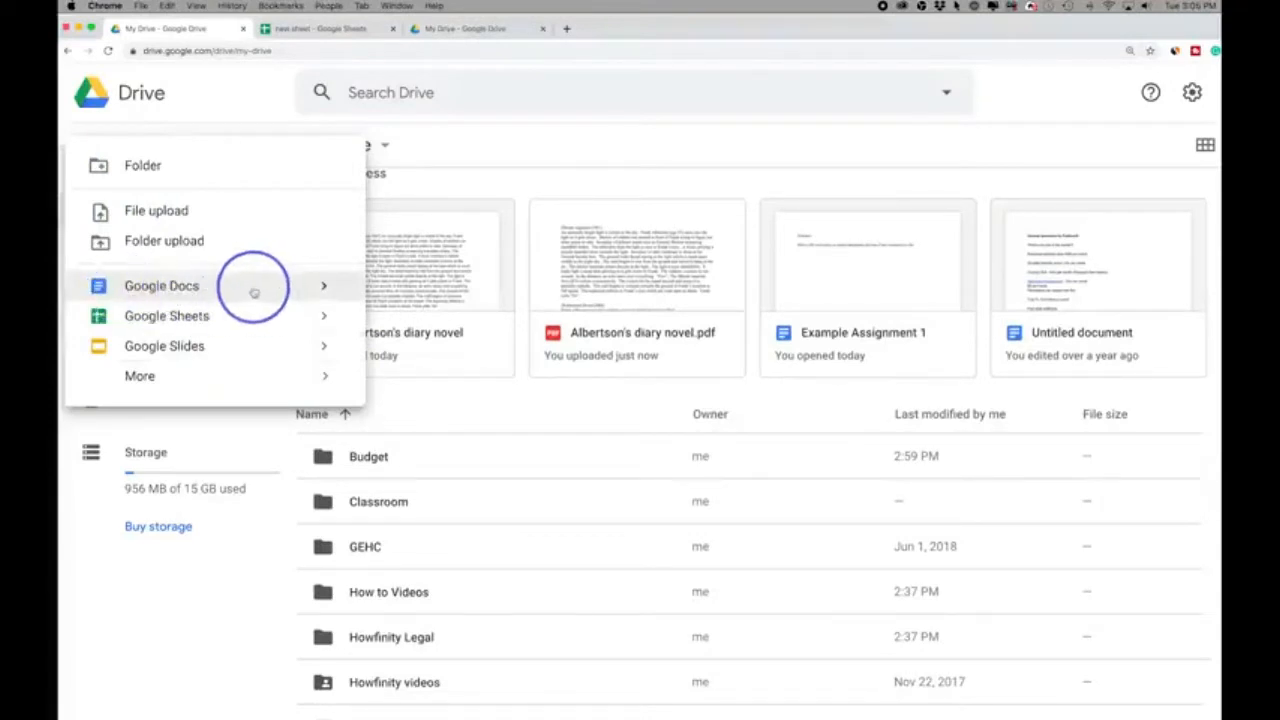
click(566, 127)
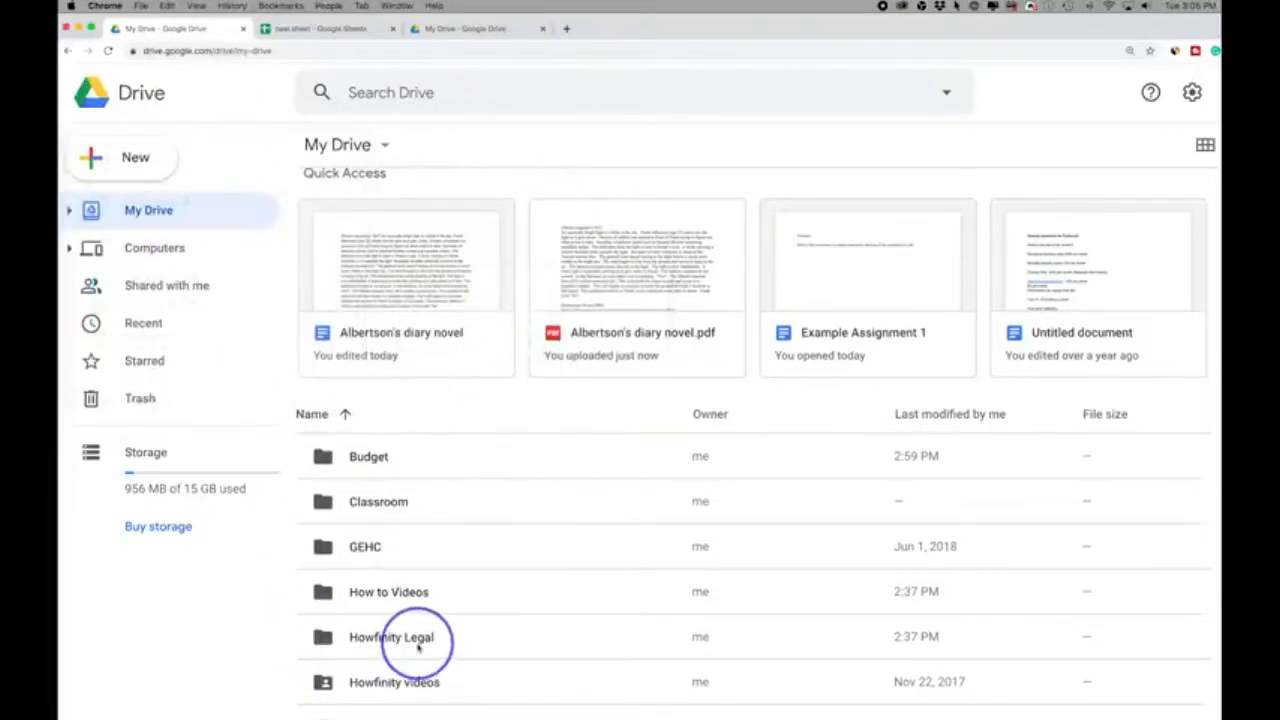
- Star the new sheet spreadsheet from its open tab and check it in Drive's Starred list
click(306, 30)
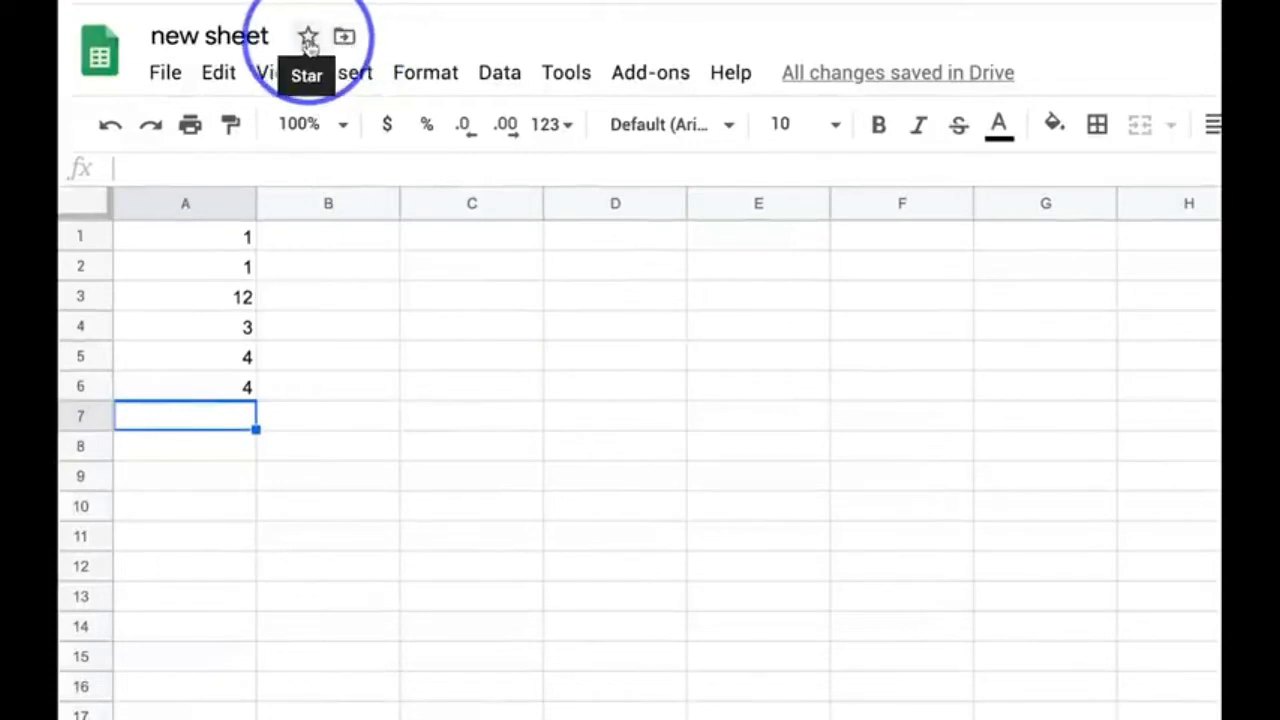
click(307, 40)
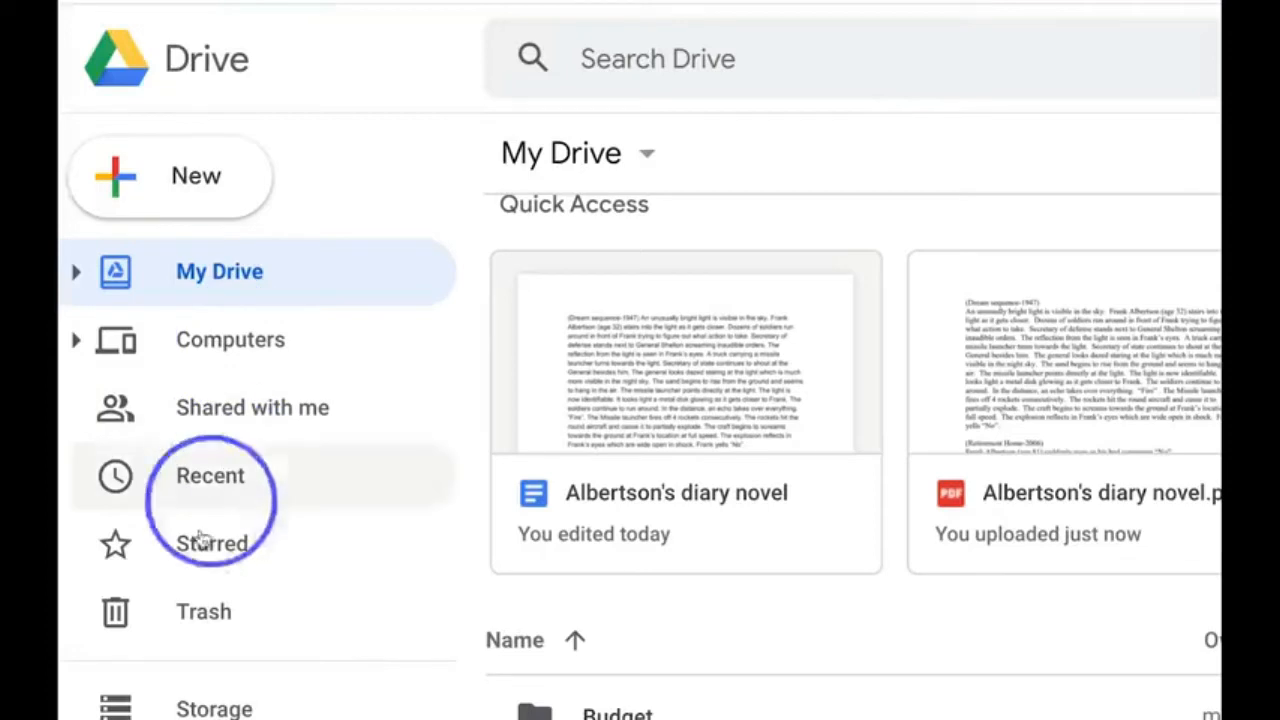
click(221, 557)
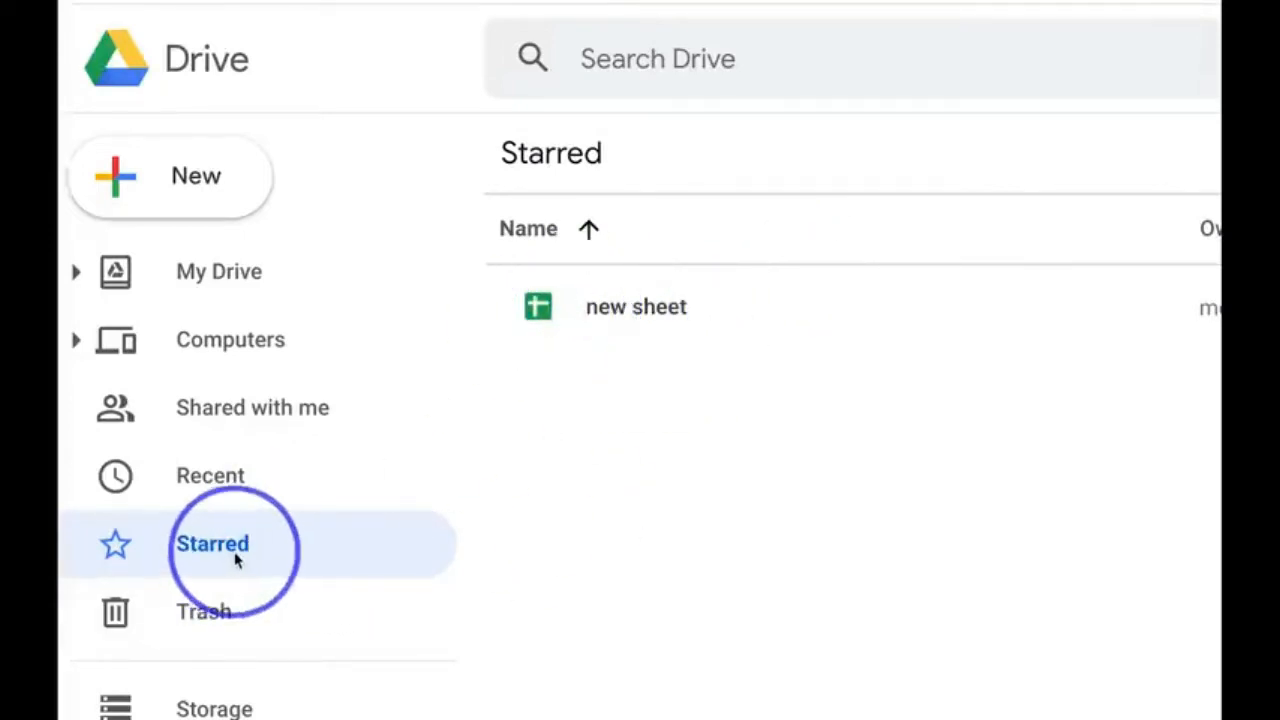
- Add the Albertson's diary novel document in My Drive to Starred
click(217, 274)
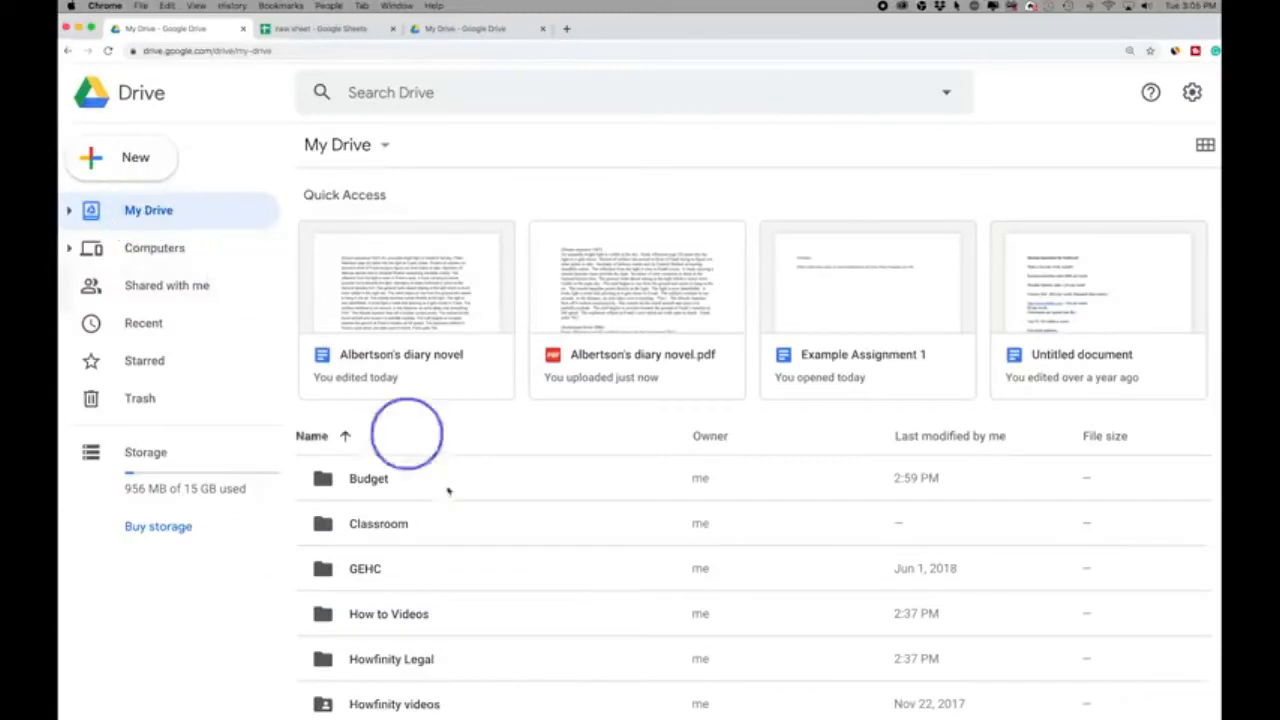
scroll(448, 490, down, 4)
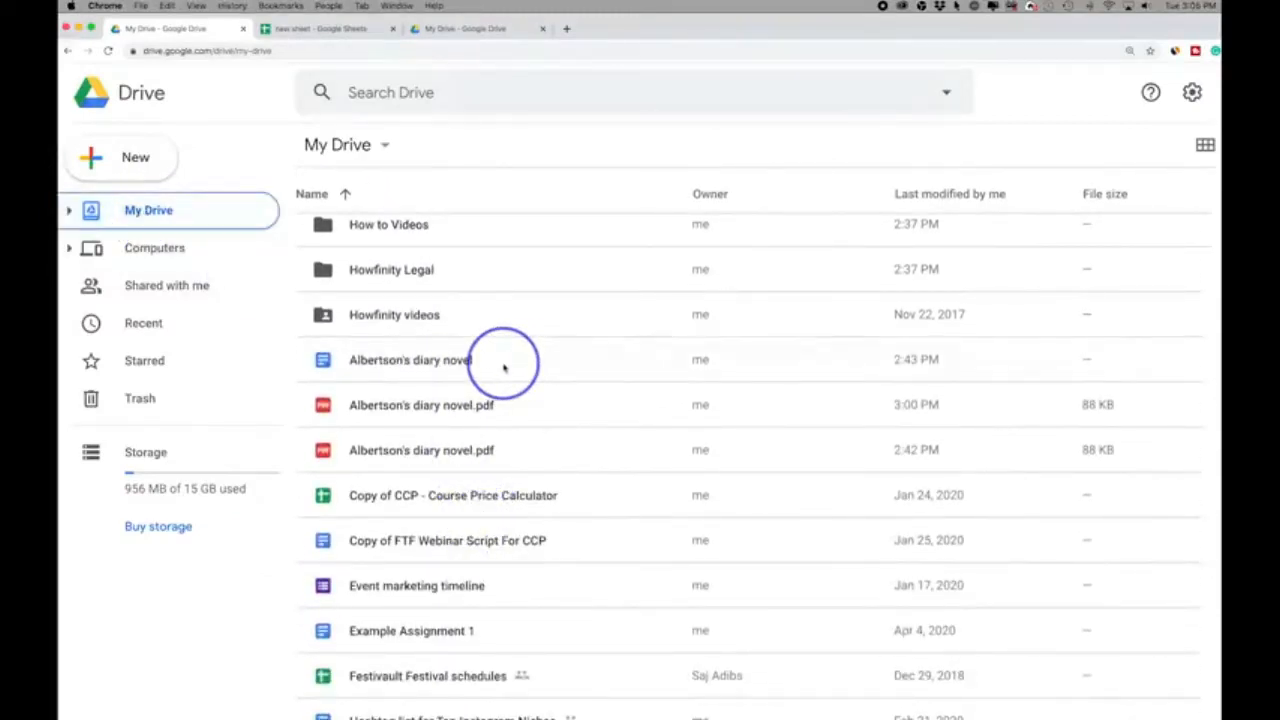
right_click(505, 366)
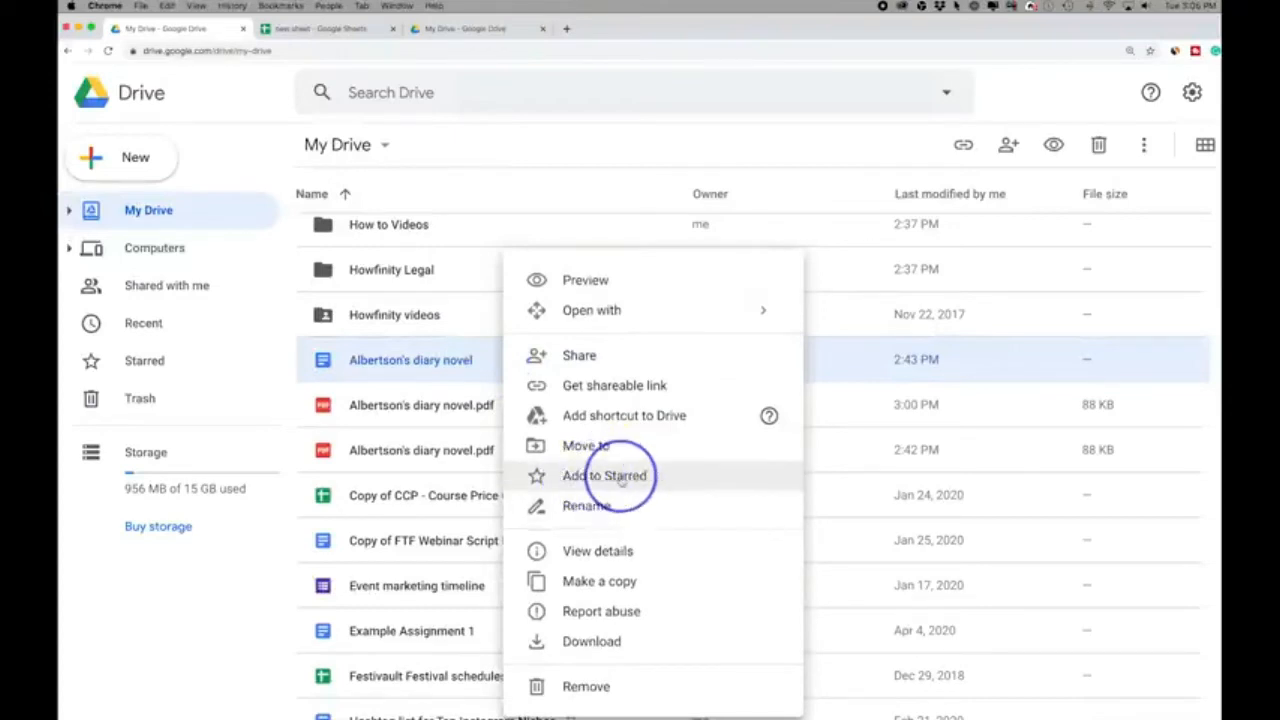
click(622, 478)
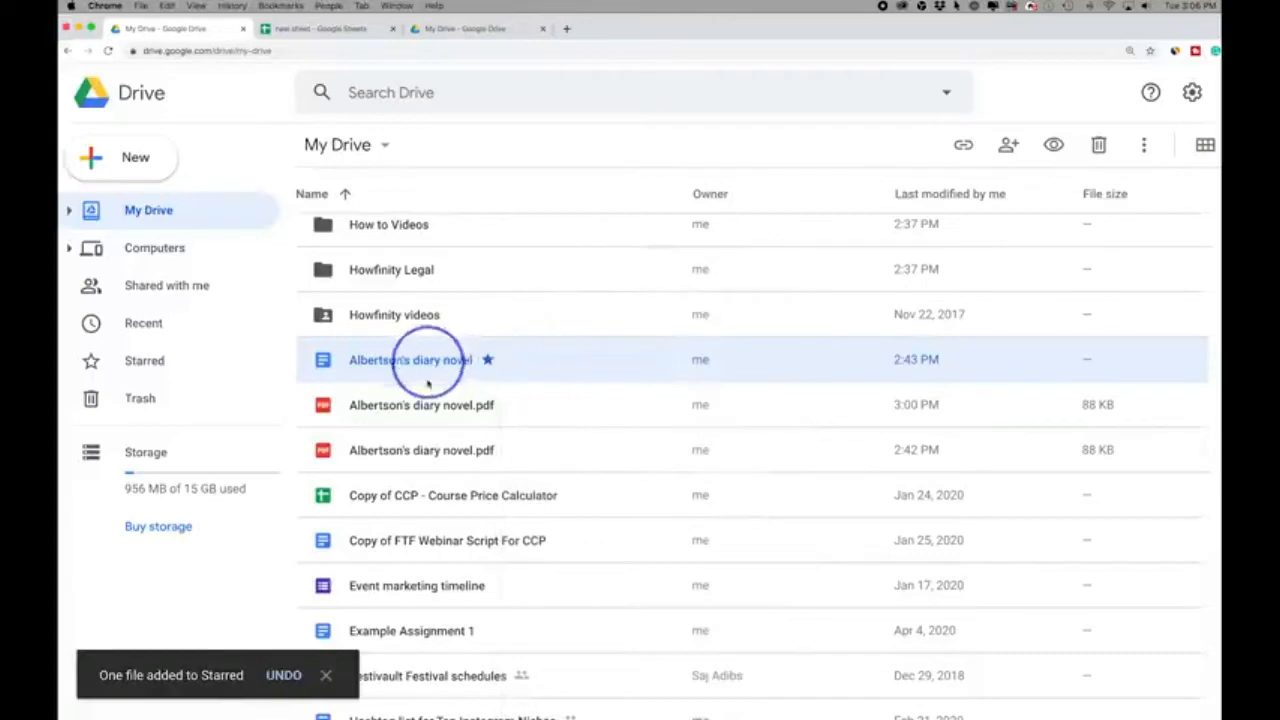
- Download the starred Albertson's diary novel document to the computer
right_click(520, 368)
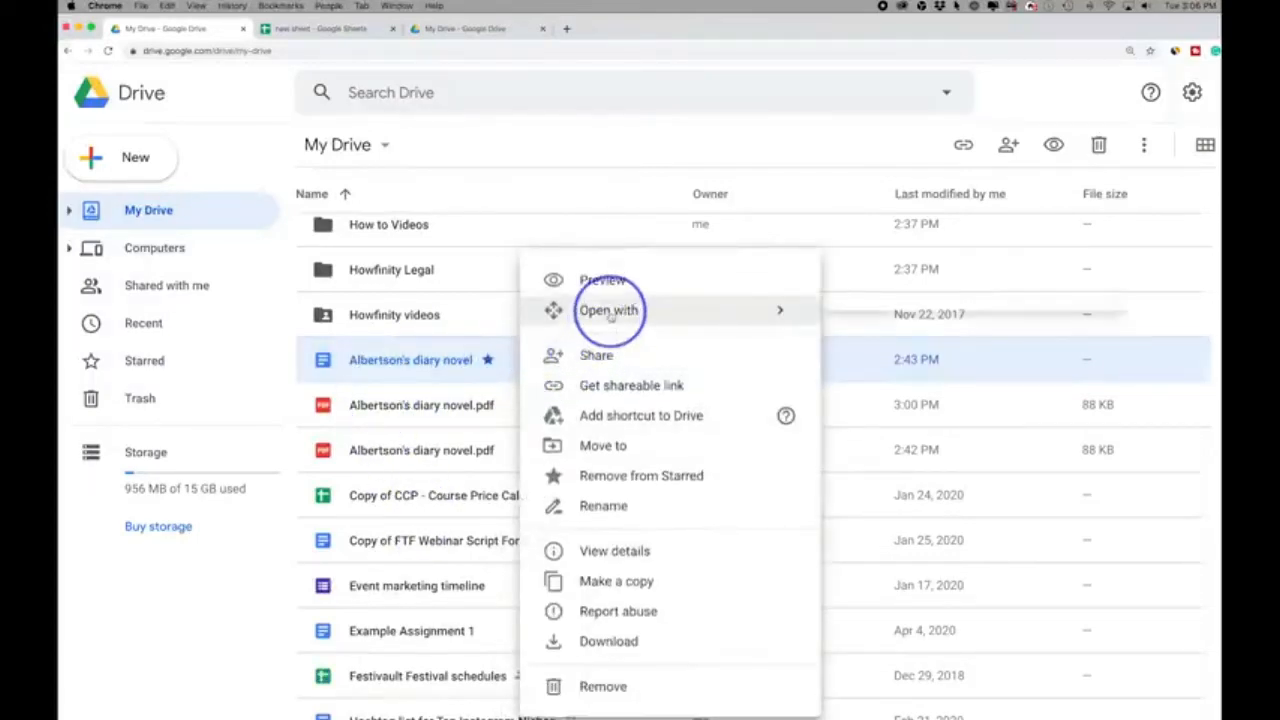
mouse_move(610, 312)
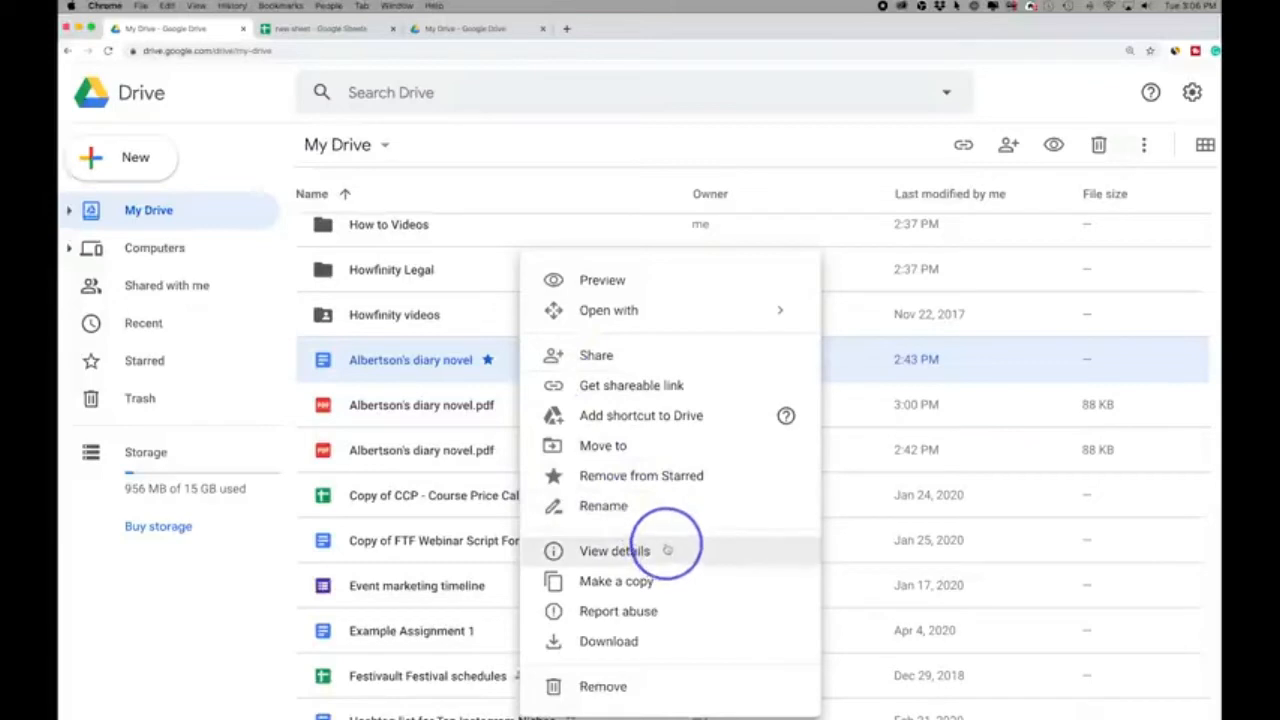
click(601, 650)
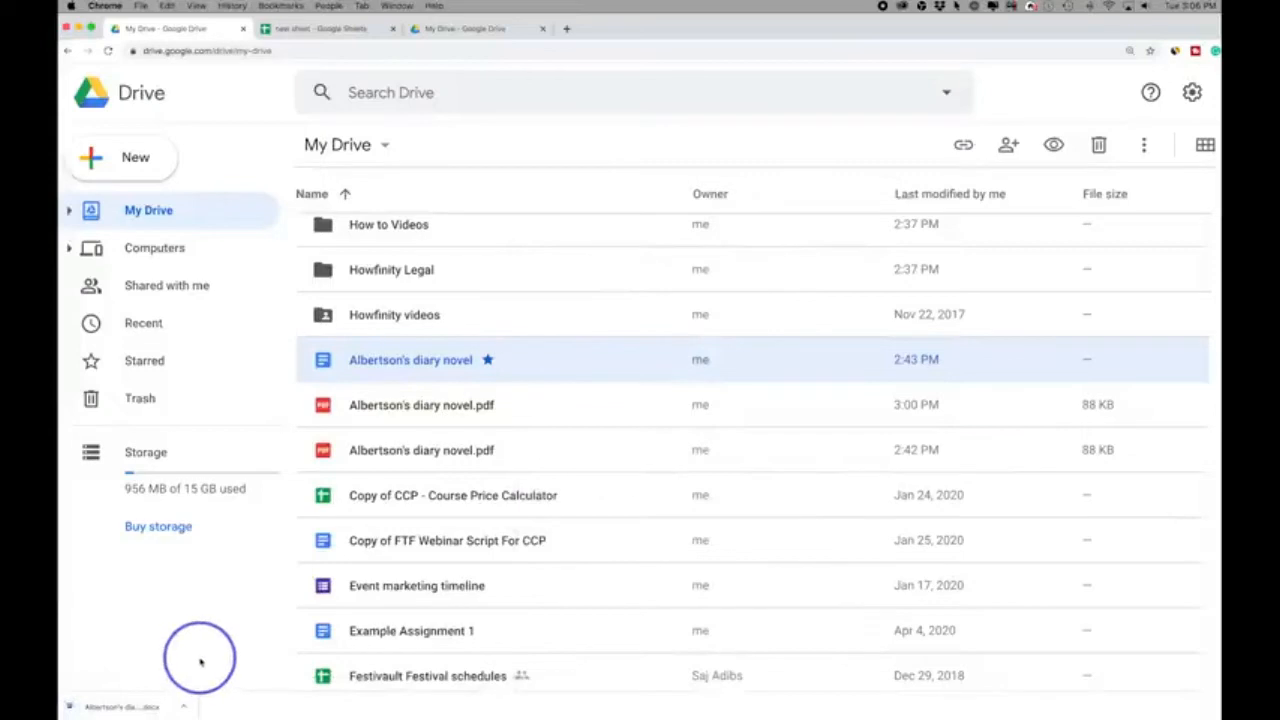
- Review the actions available for the Albertson's diary novel document, view the Computers section, and return to My Drive
right_click(434, 354)
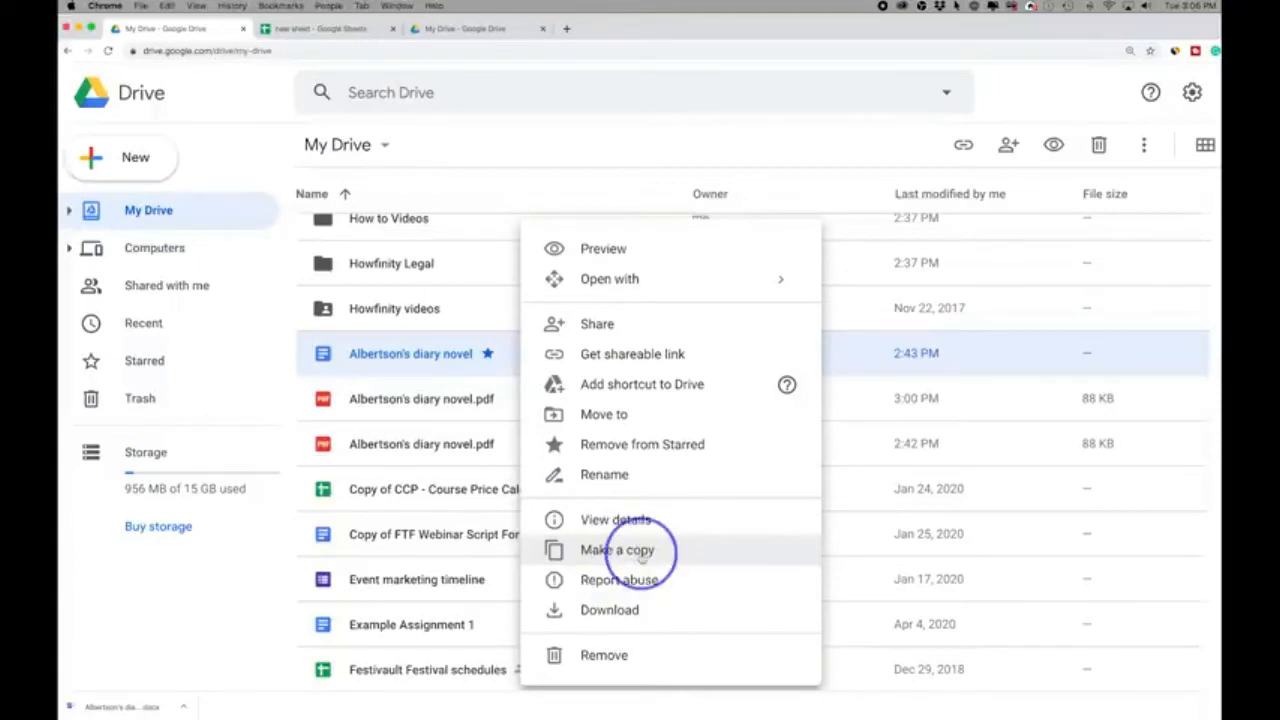
click(124, 262)
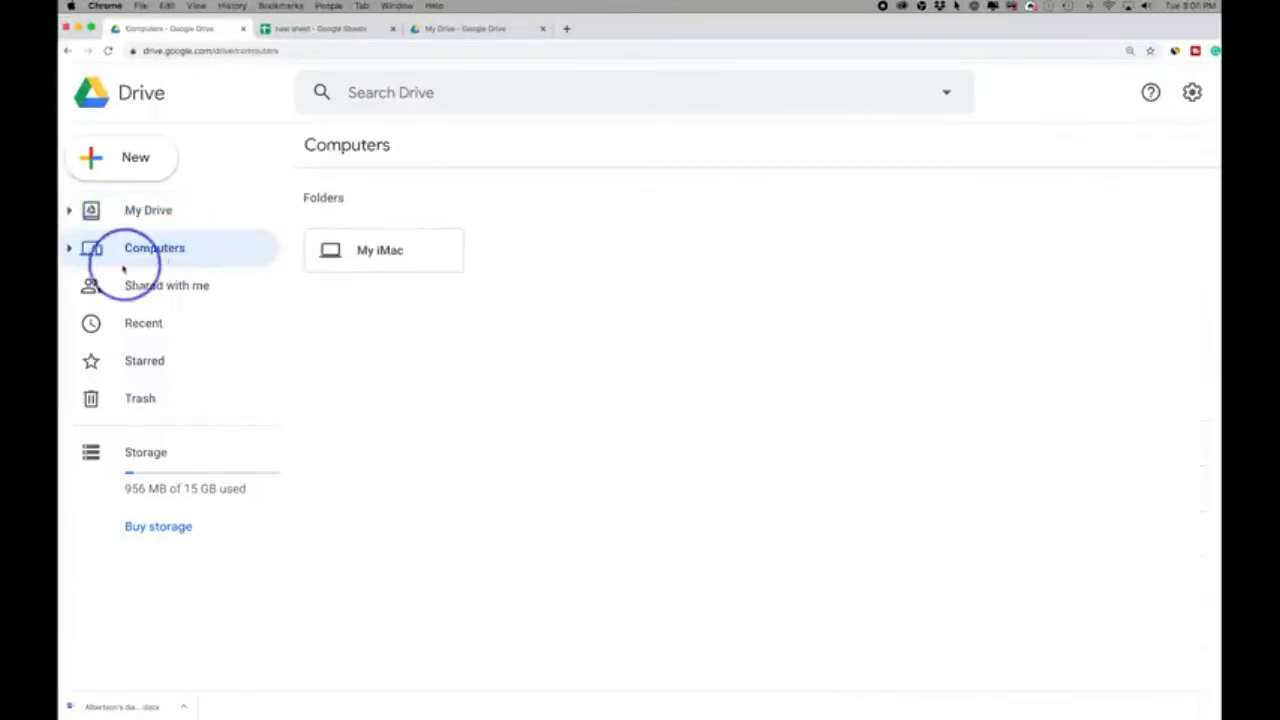
click(166, 214)
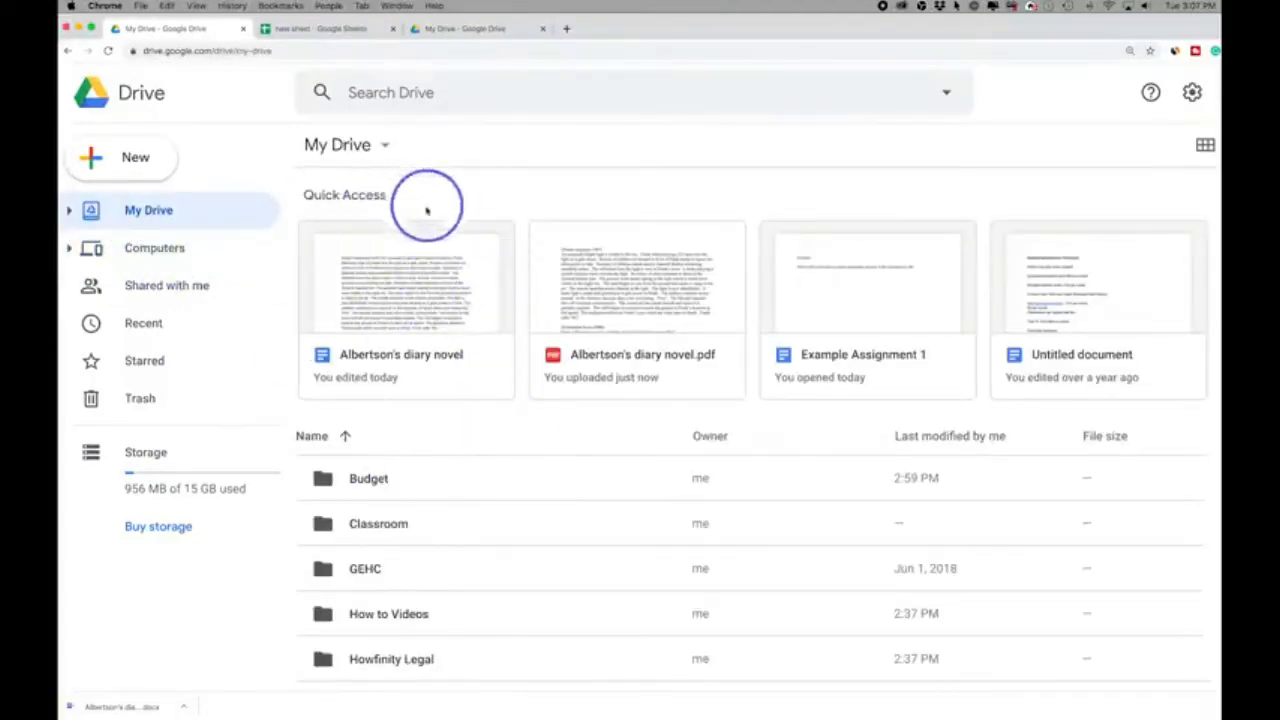
- Open the Drive for desktop download from the Computers section, and view the options for buying storage
click(150, 252)
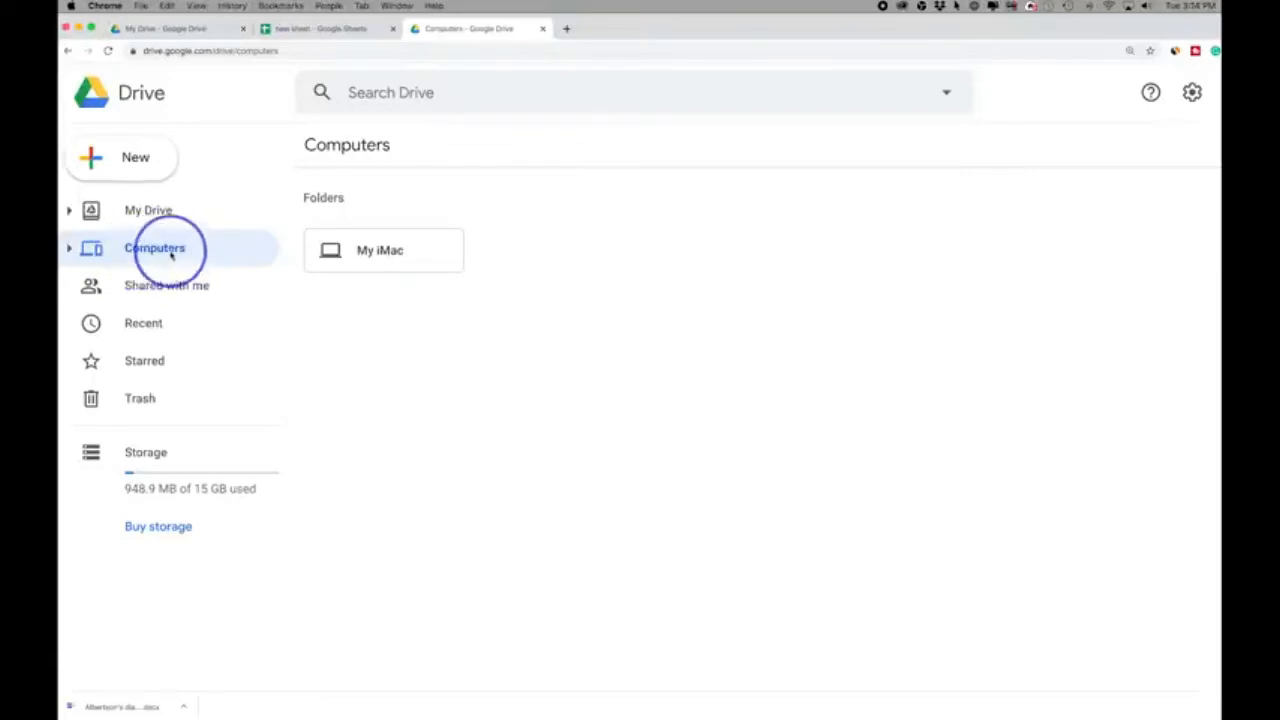
click(1192, 92)
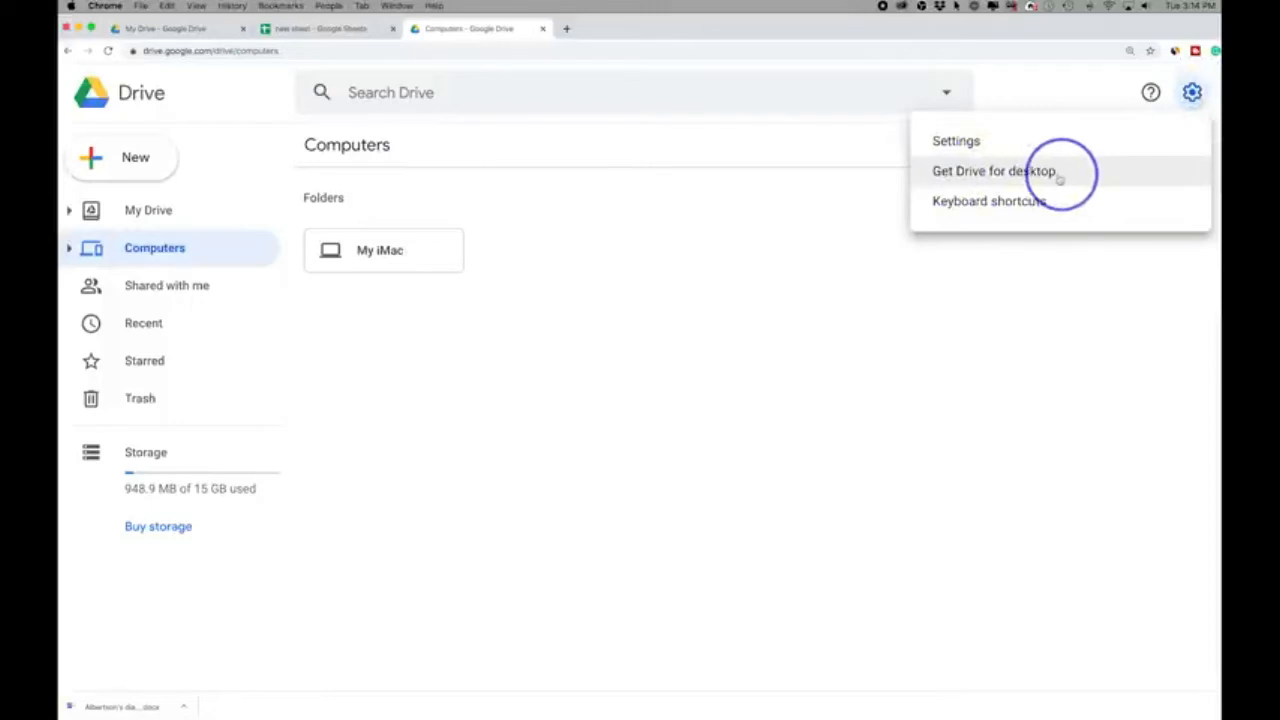
click(1020, 171)
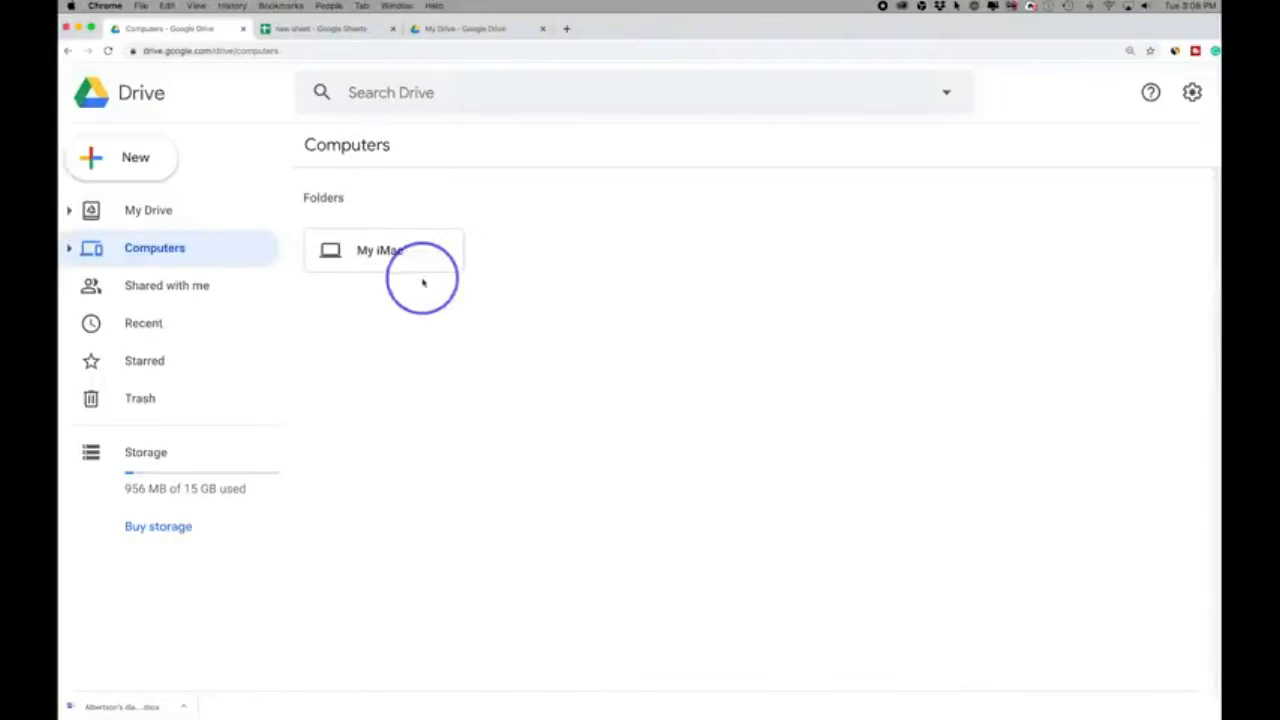
click(155, 530)
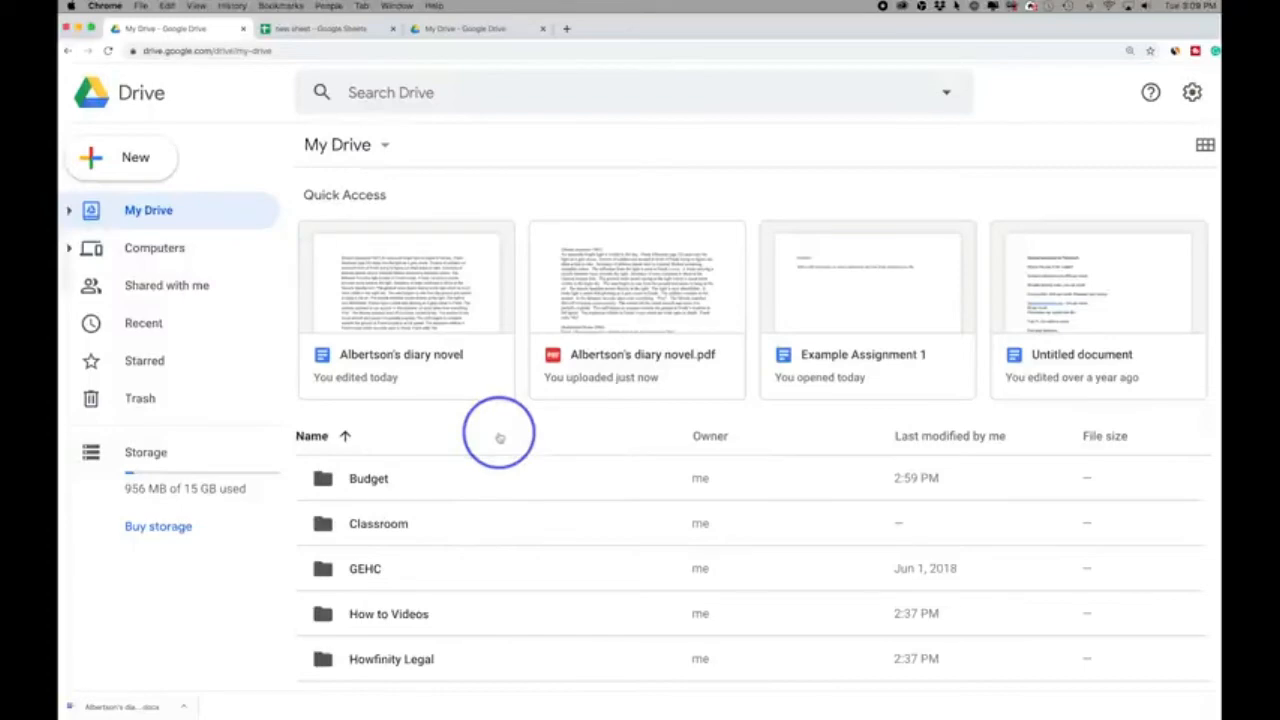
- Select the Albertson's diary novel document in My Drive and open its sharing dialog
scroll(499, 437, down, 4)
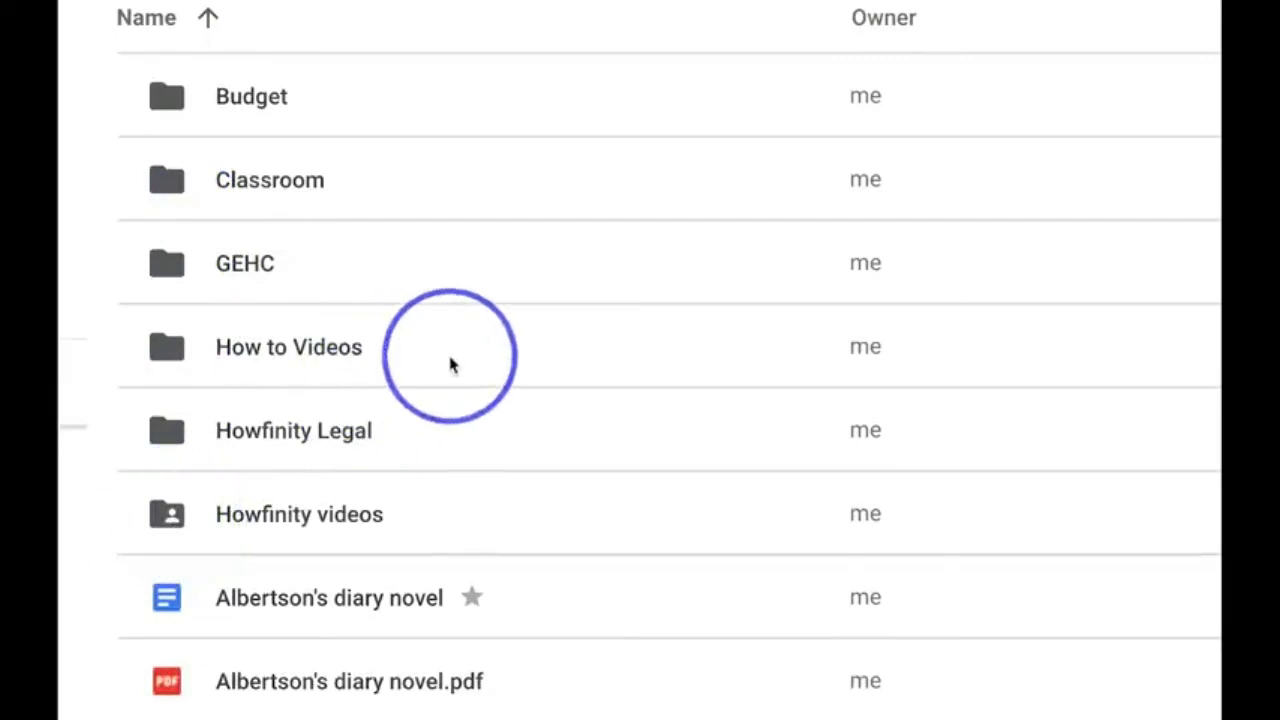
click(537, 608)
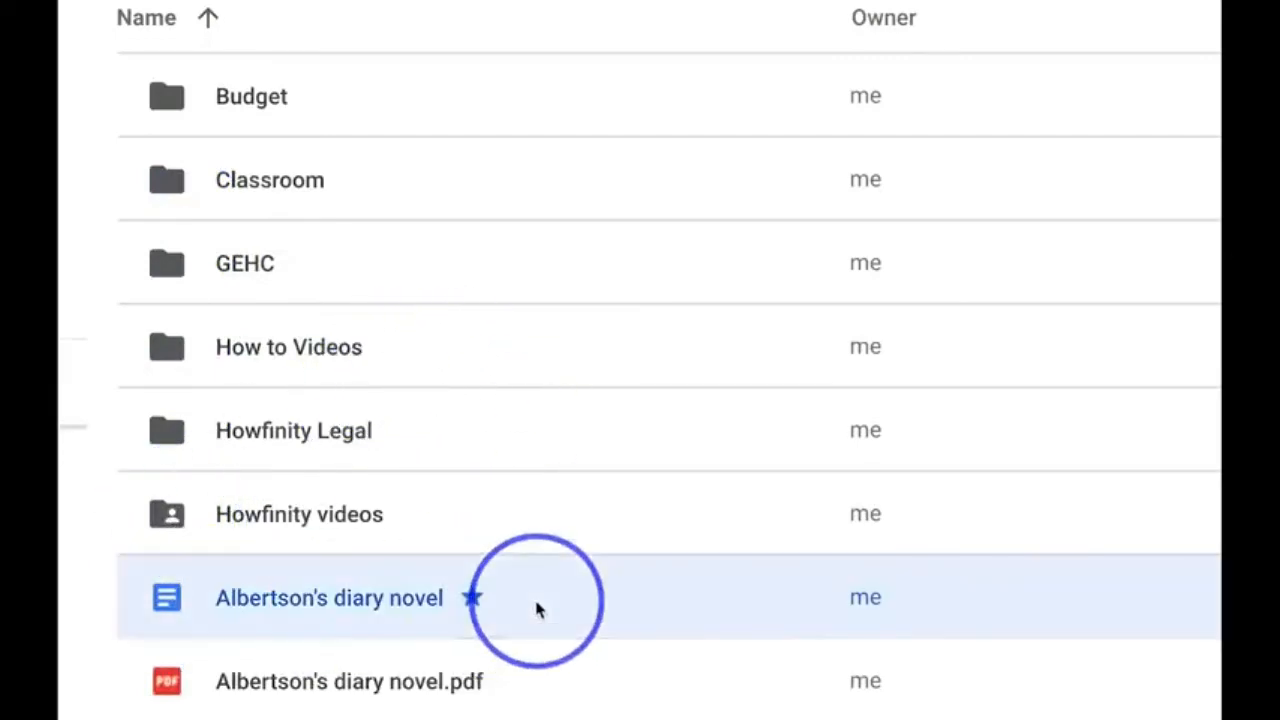
click(508, 363)
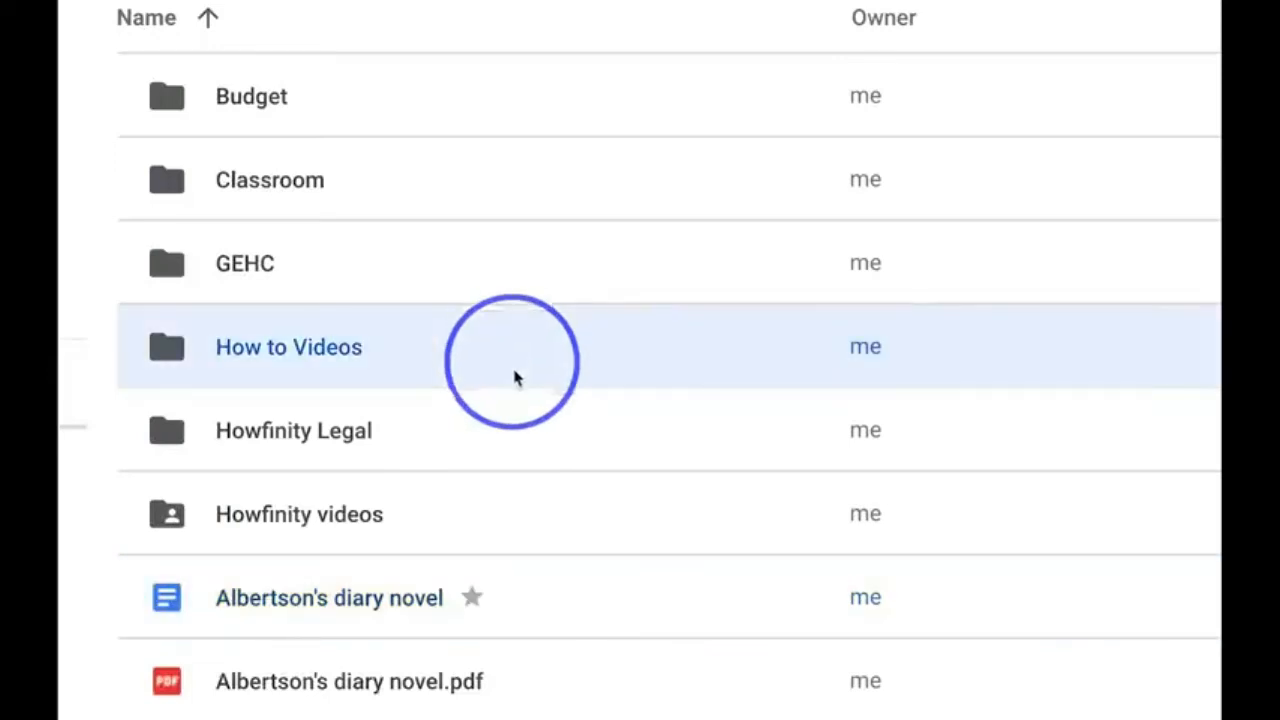
click(555, 608)
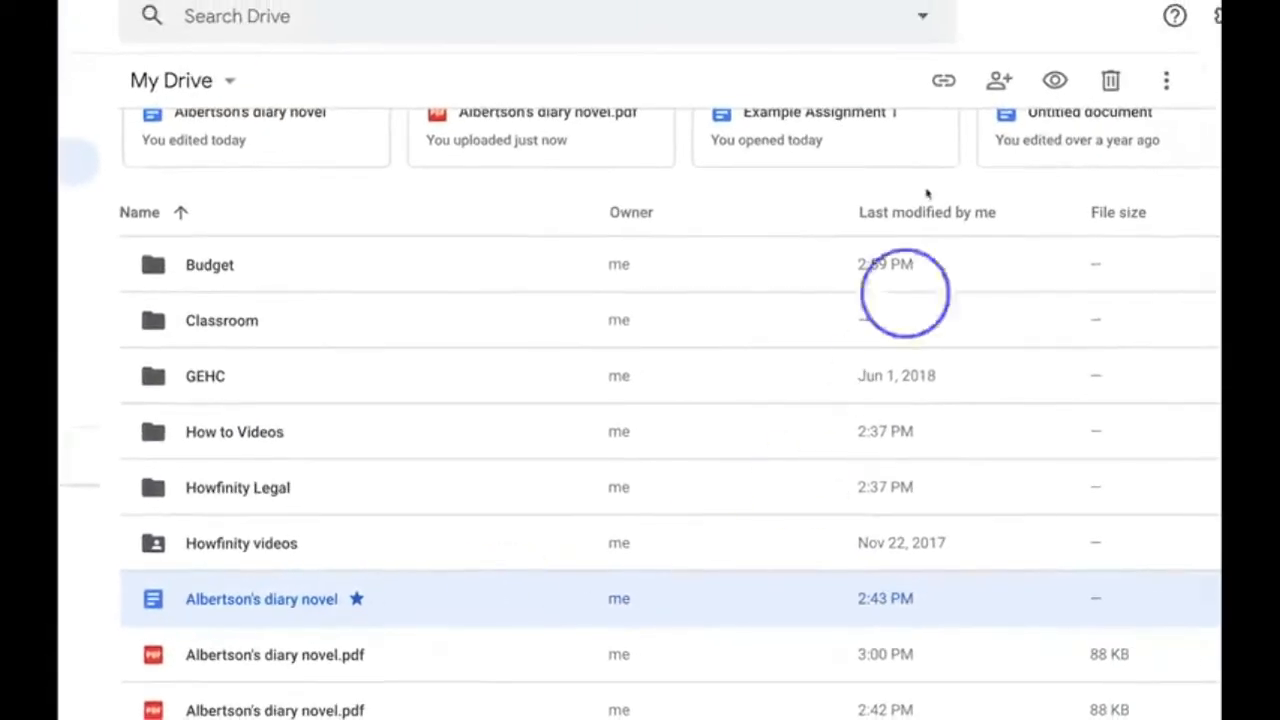
click(1000, 84)
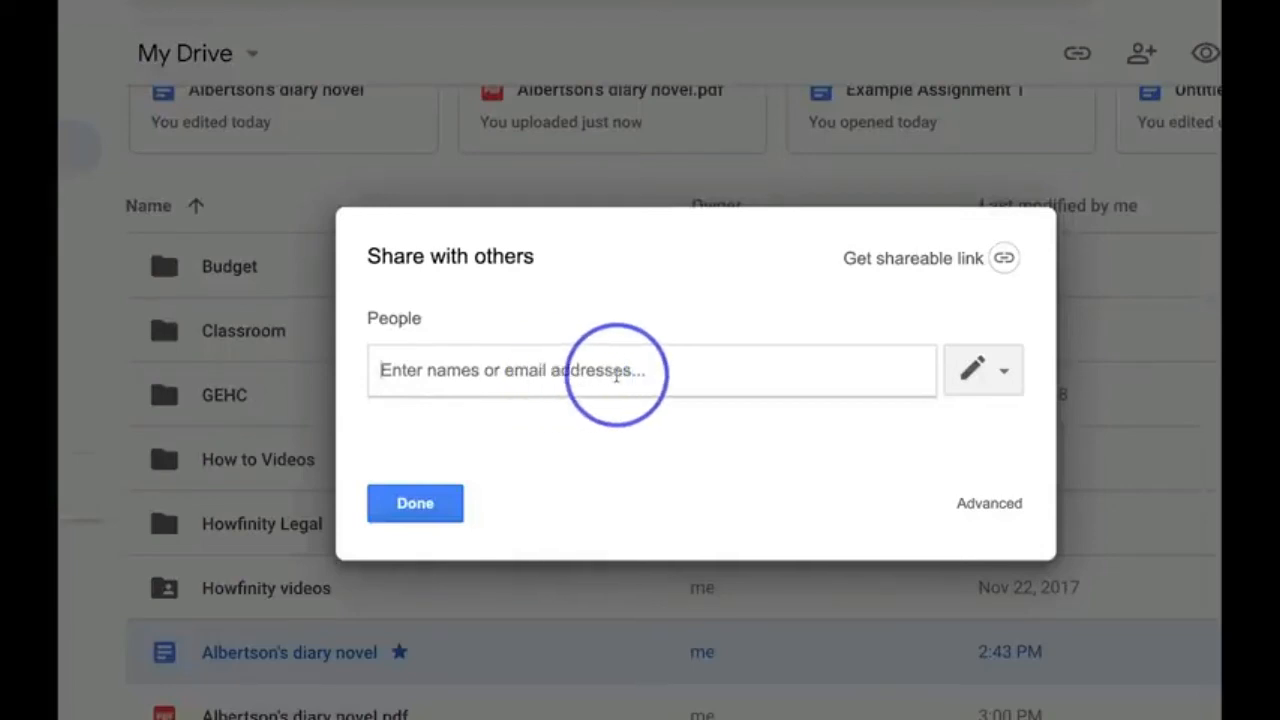
- Enter the recipient's e-mail with edit permission and add the note "check out this google sheet and let me know your thoughts."
click(1002, 374)
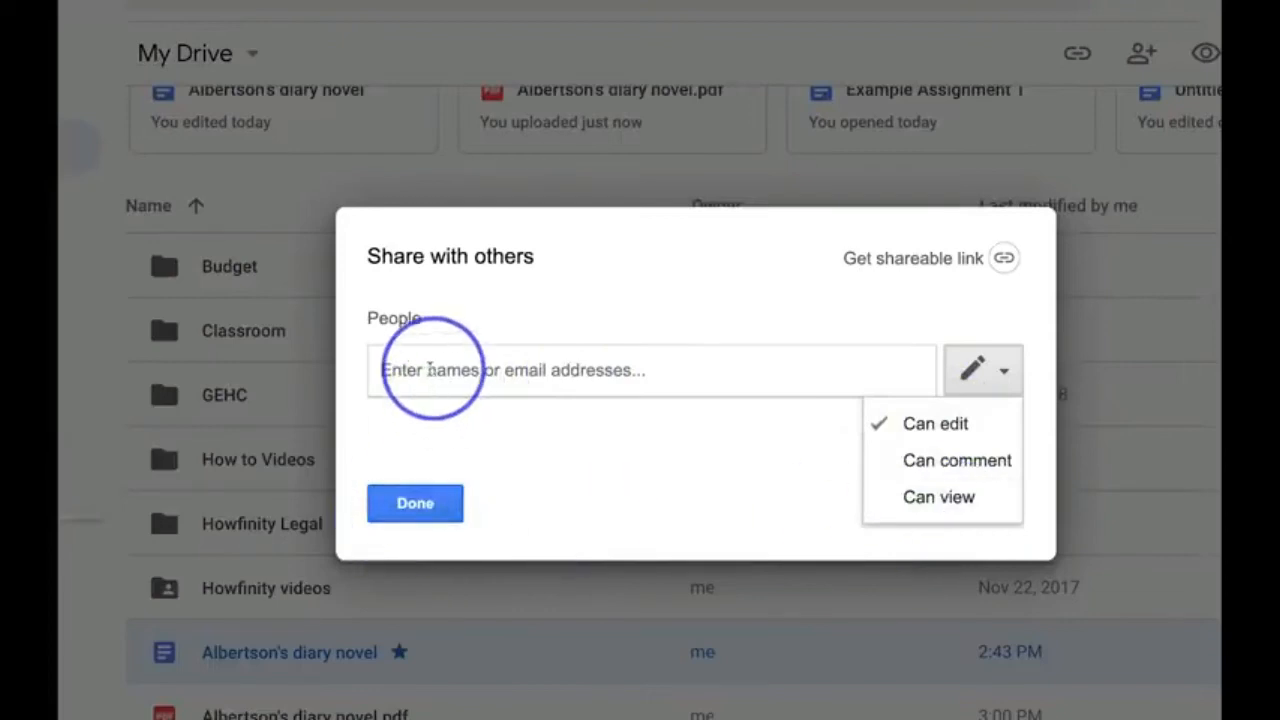
click(427, 369)
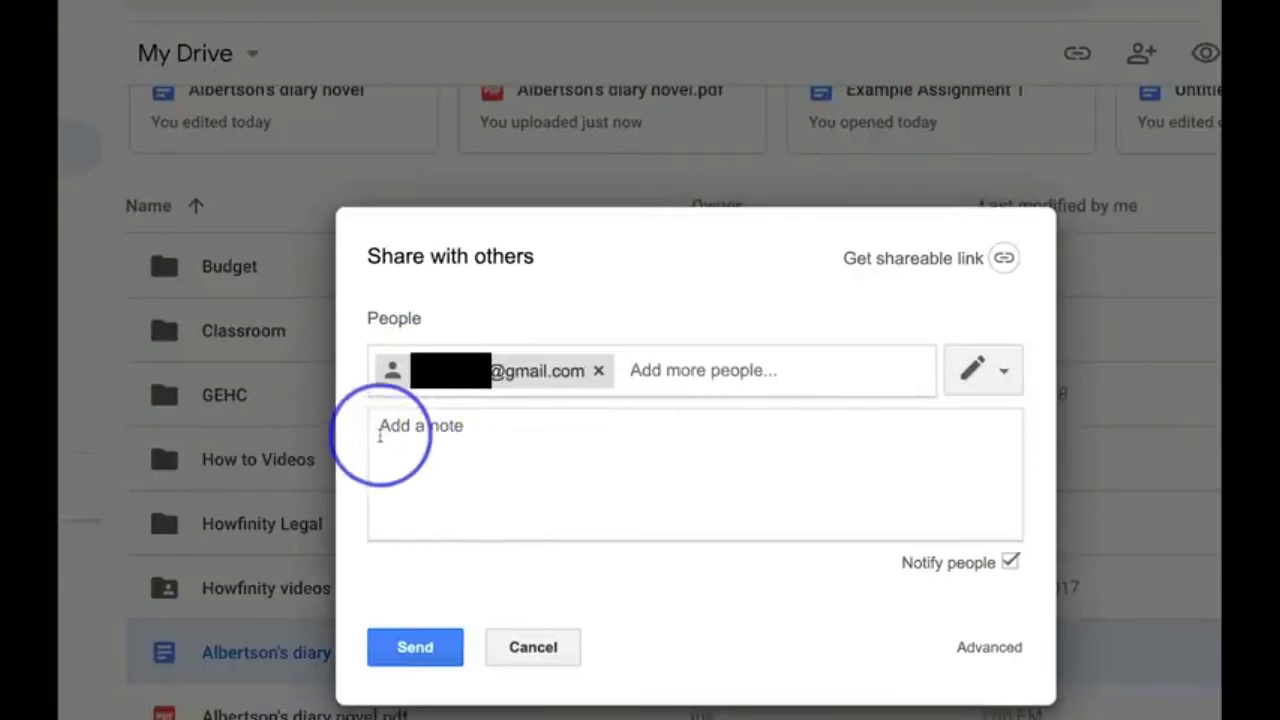
click(466, 432)
text(check out this google sheet and let me know your thoughts.)
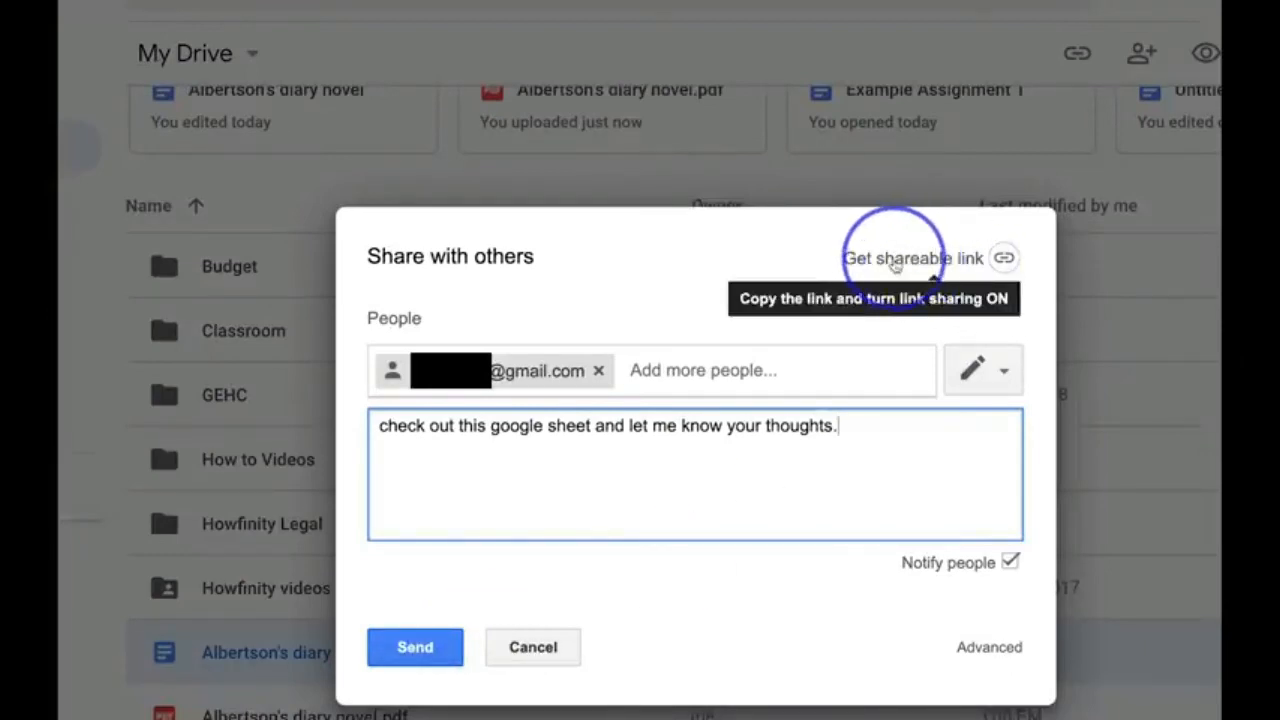
- Turn on link sharing as "Anyone with the link can view" and send the invitation
click(895, 260)
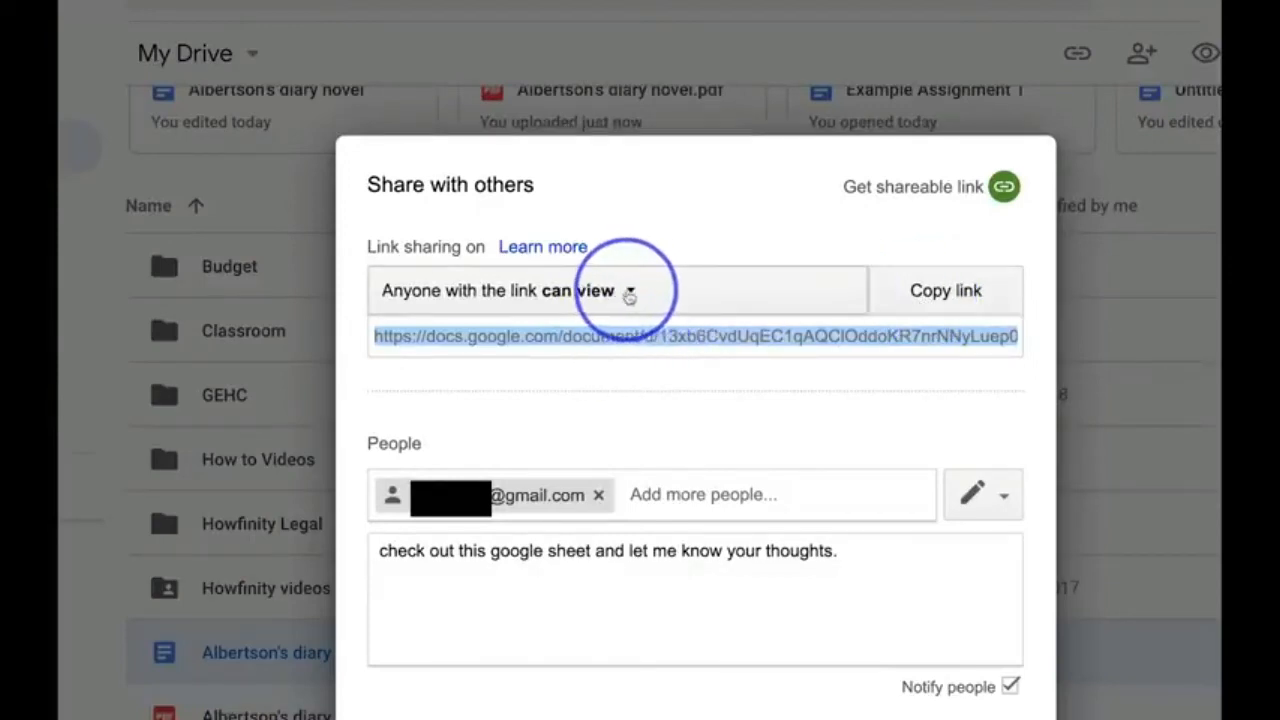
click(631, 292)
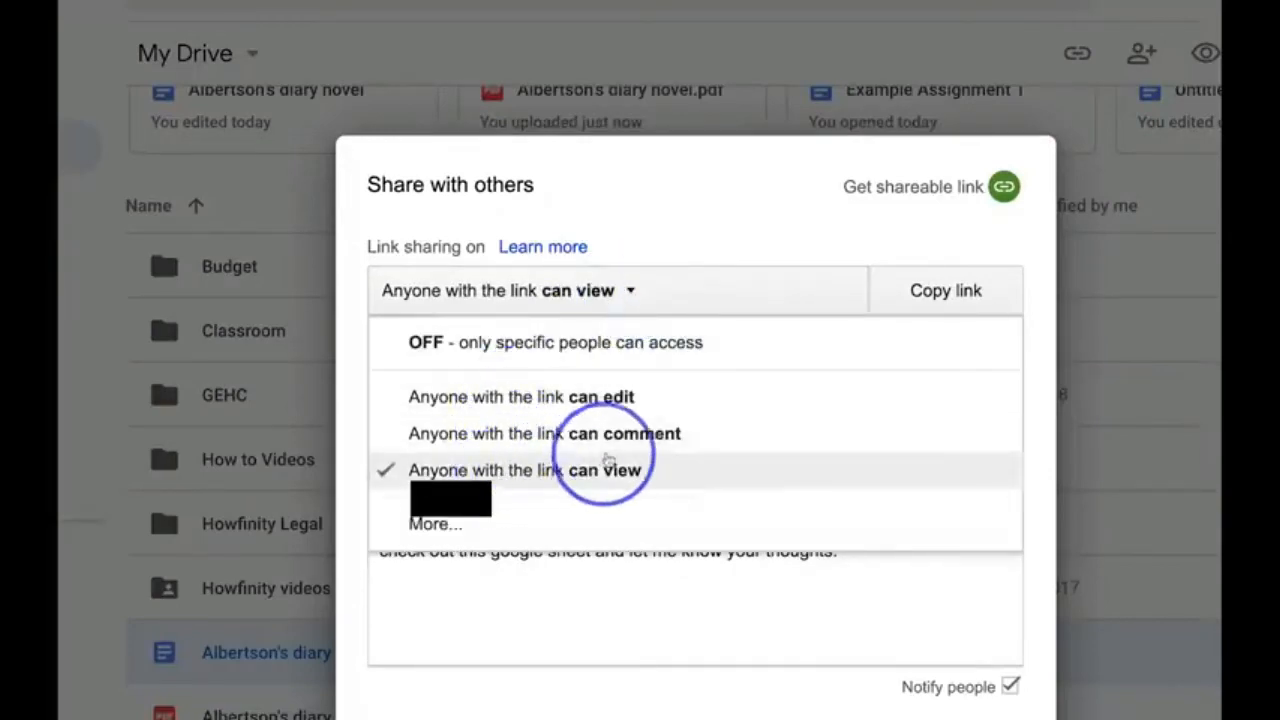
click(623, 292)
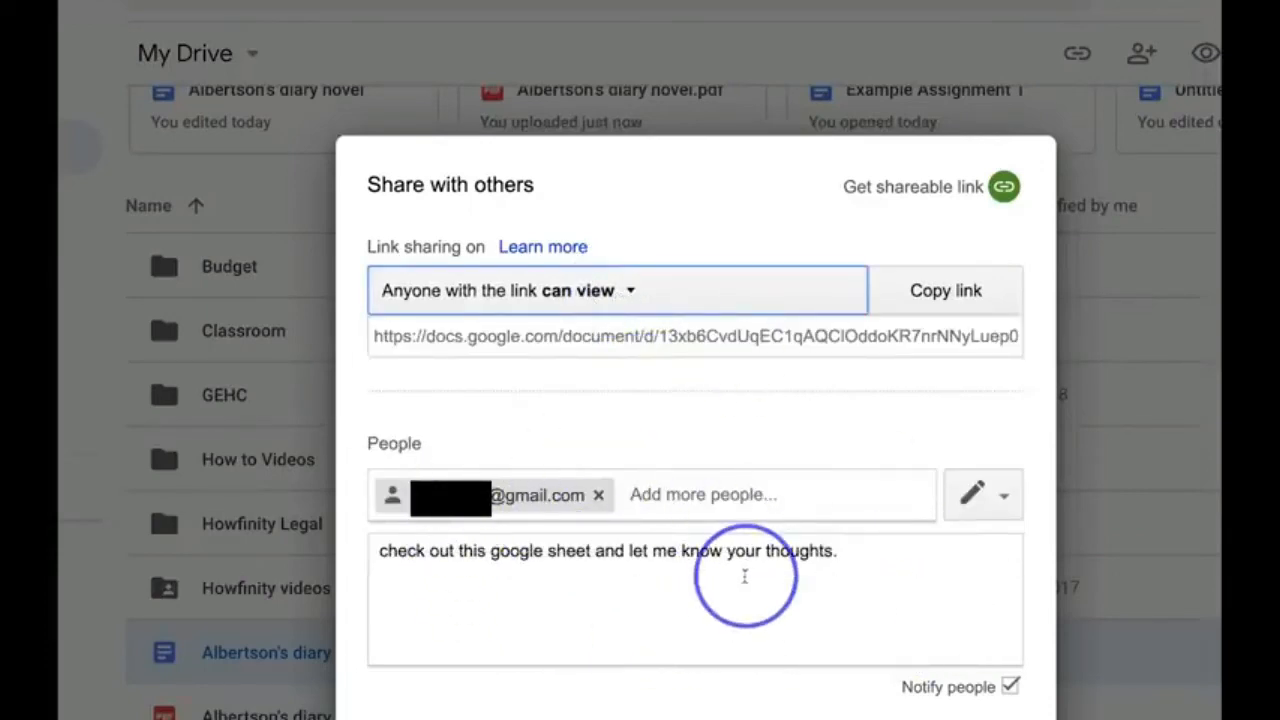
click(418, 665)
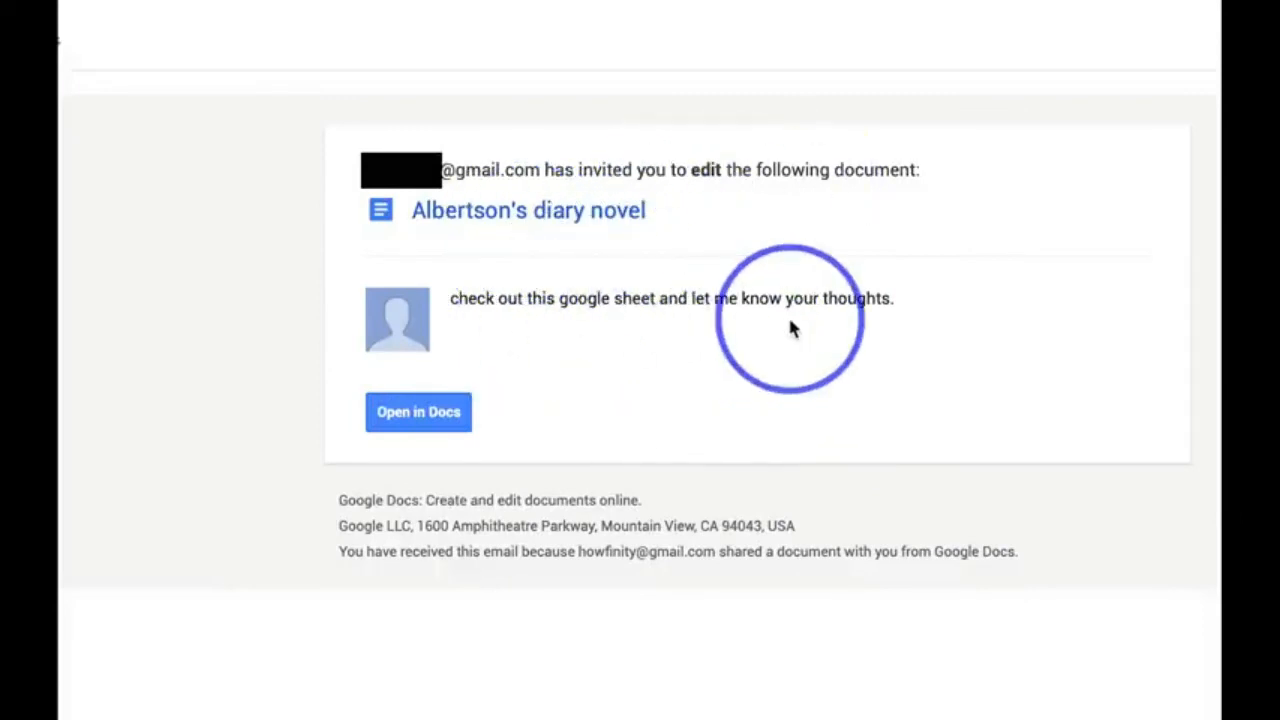
- Open the shared document in Docs from the invitation e-mail, check its sharing settings, and close its tab
click(407, 425)
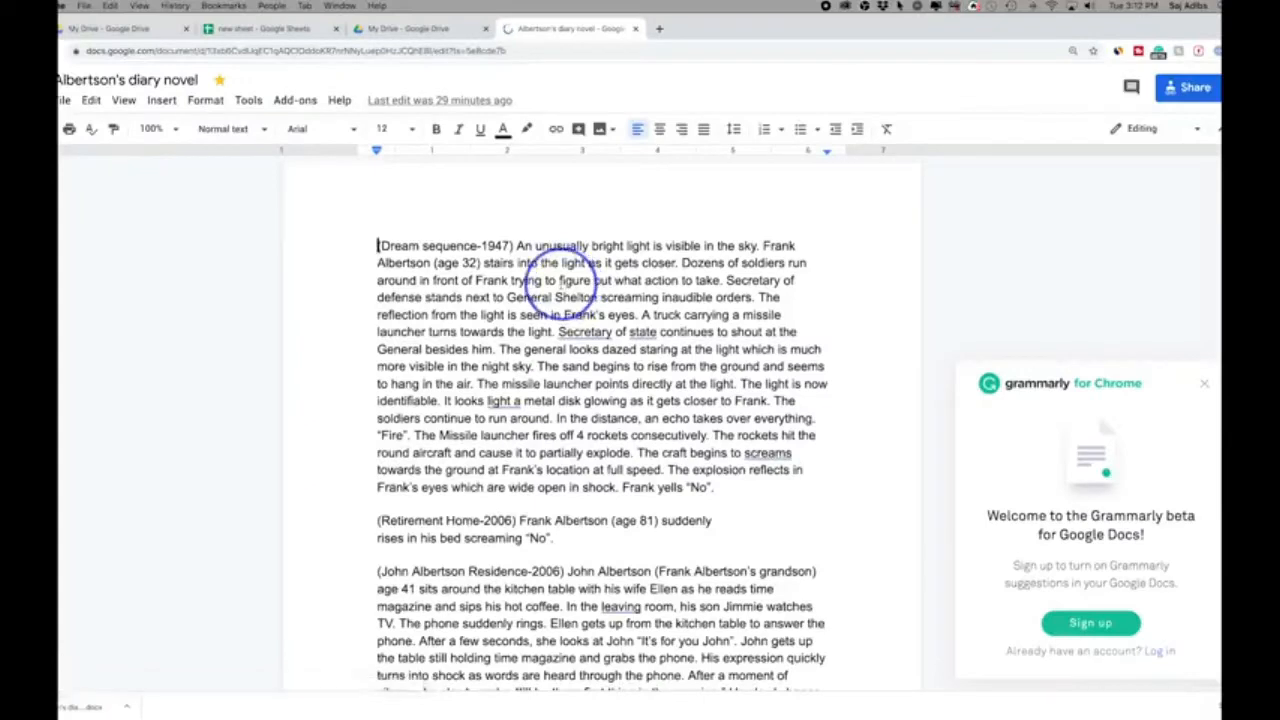
click(1205, 87)
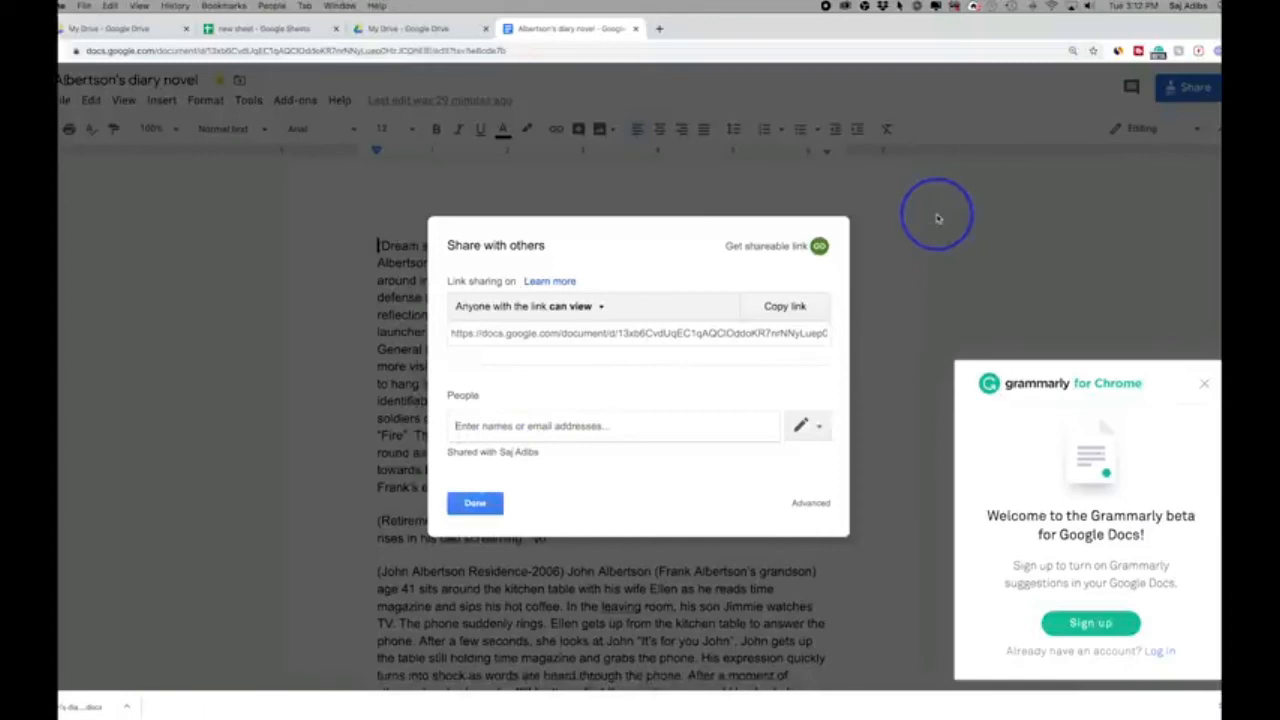
click(468, 500)
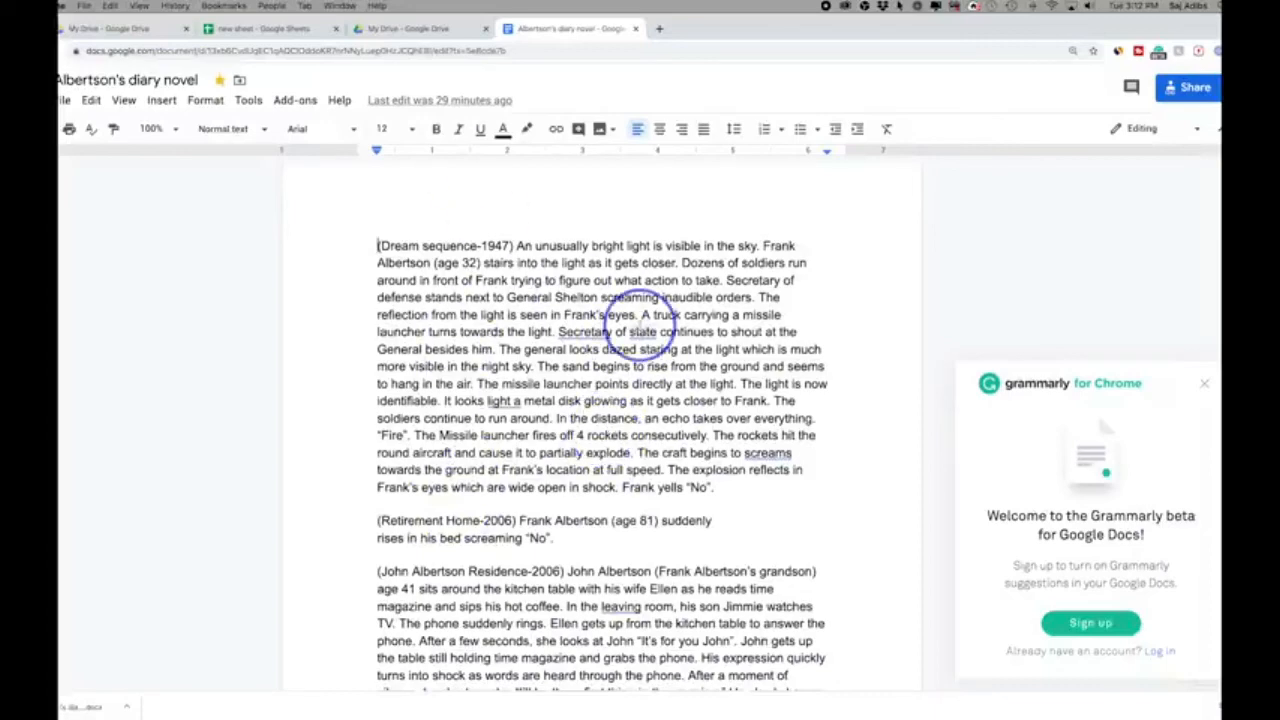
click(636, 29)
- Find Albertson's diary novel in My Drive and check its sharing marker in the file list
scroll(518, 541, down, 3)
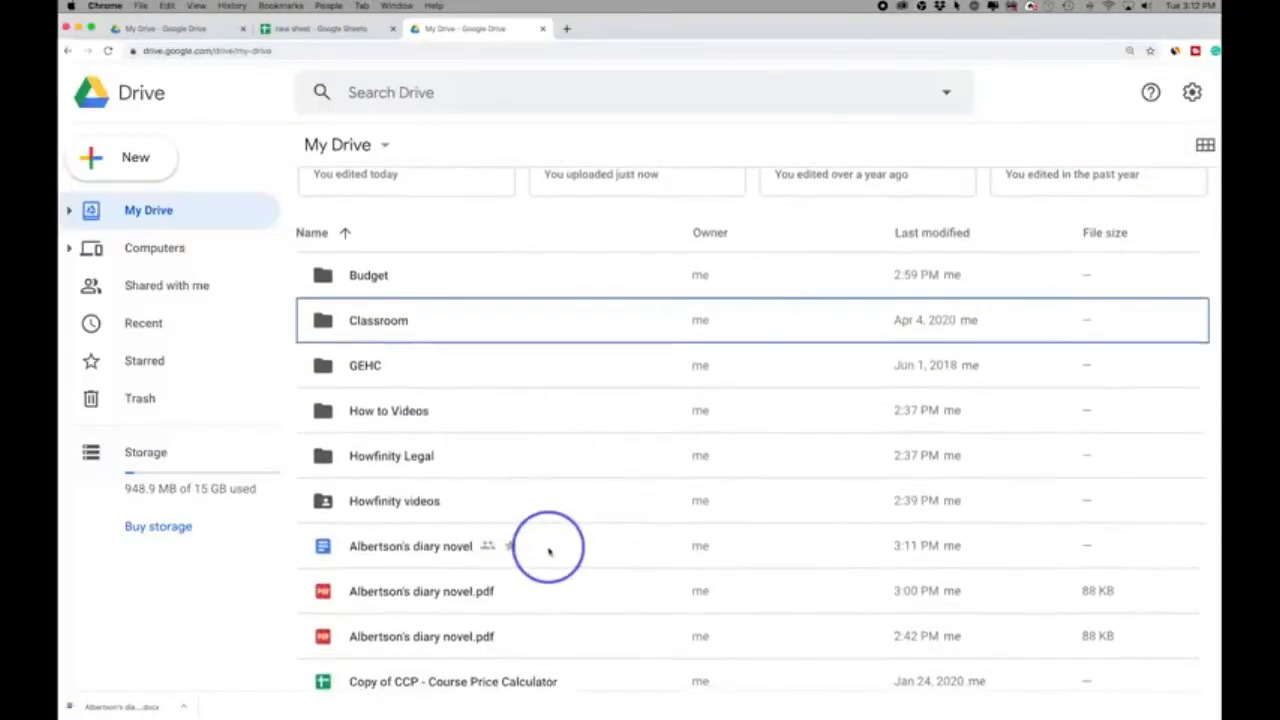
click(549, 553)
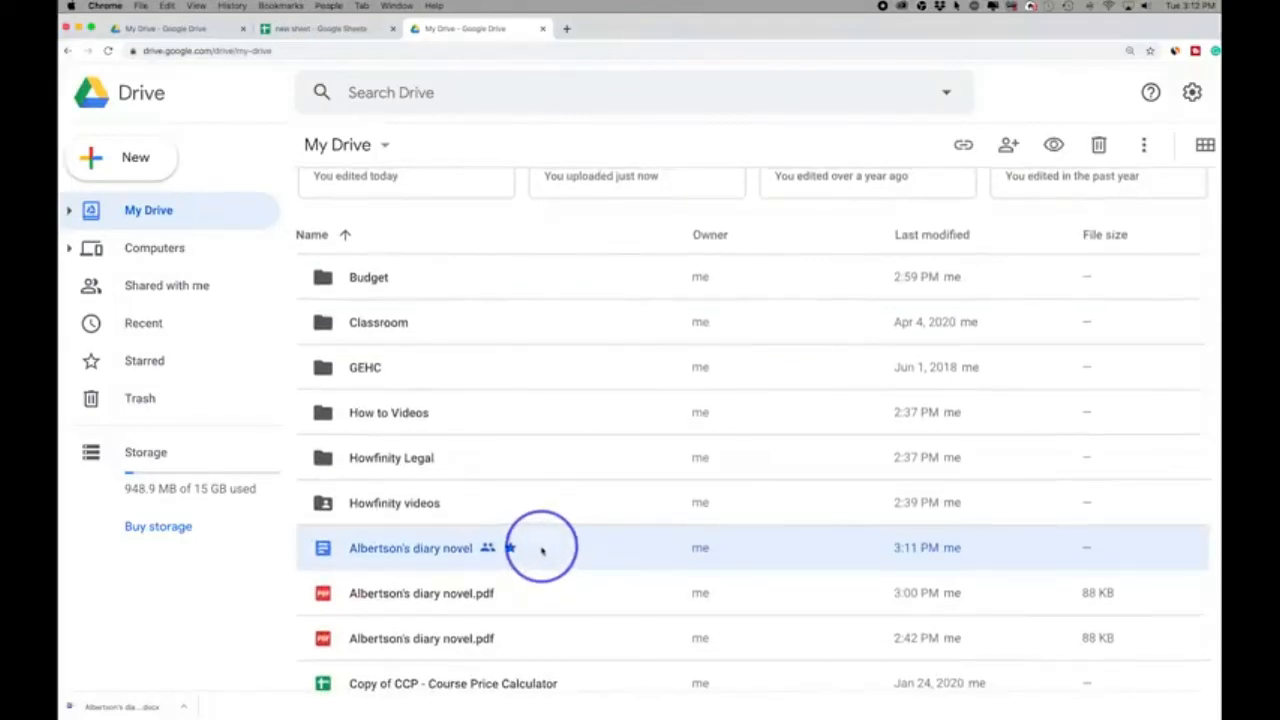
scroll(510, 545, down, 1)
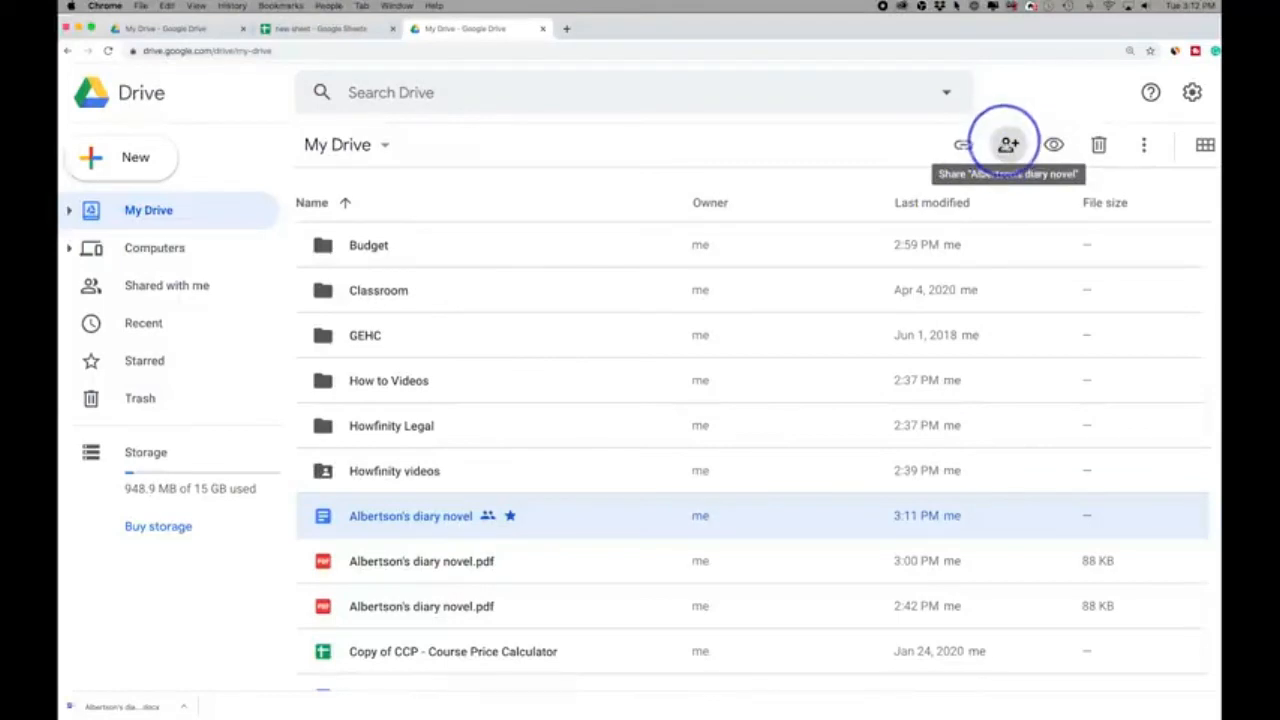
- Search Drive for "how to use google translate", examine the advanced search options, and clear the search
click(375, 93)
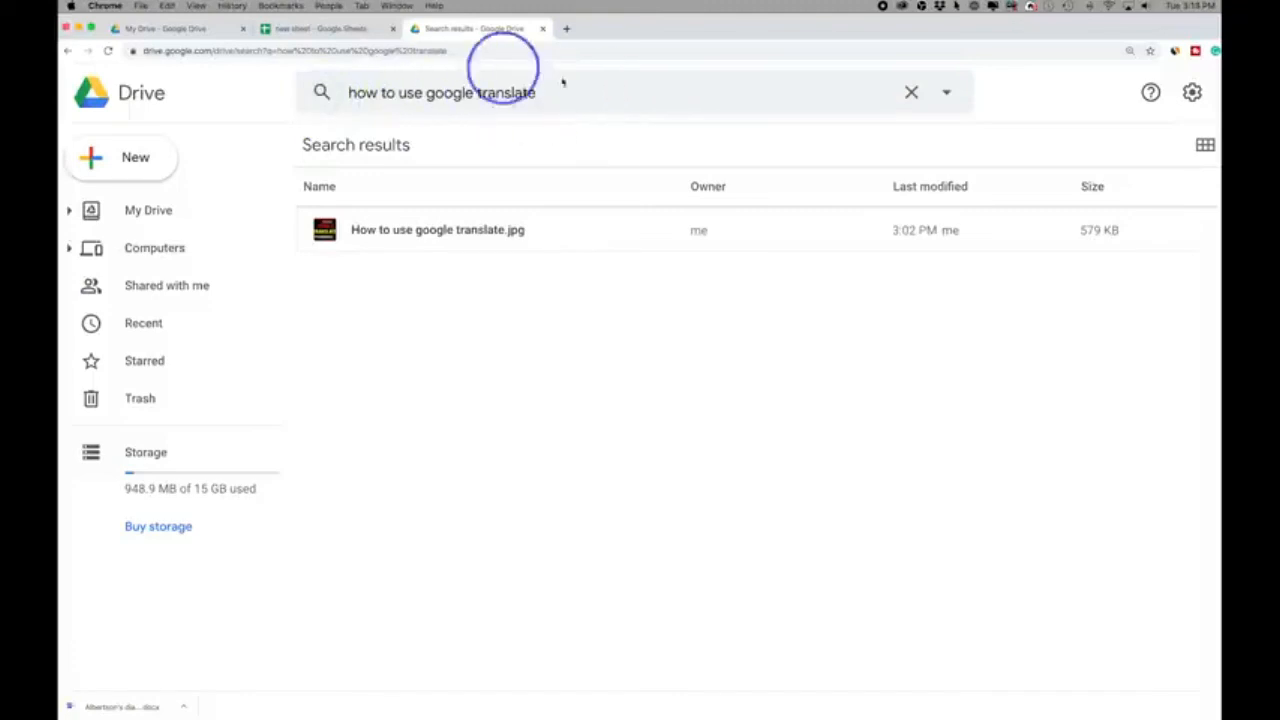
click(948, 93)
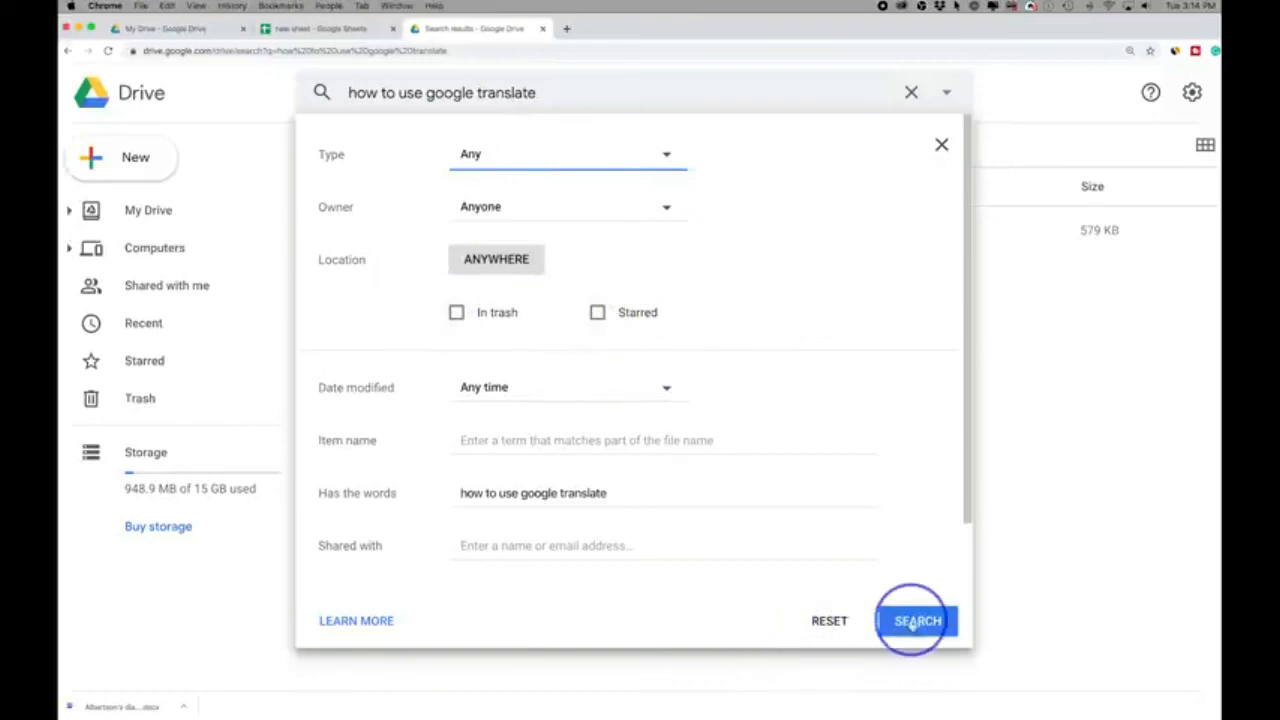
click(911, 92)
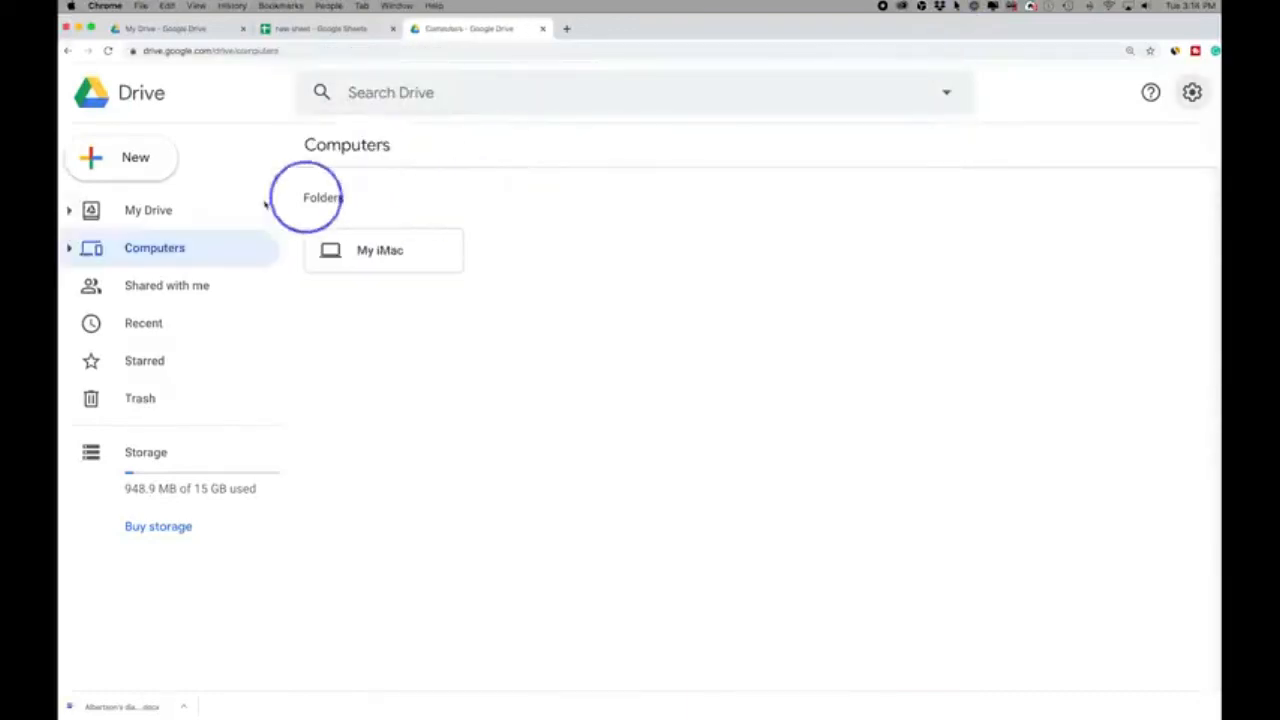
- Preview Albertson's diary novel.pdf from My Drive, try selecting text in it, and close the preview
click(190, 212)
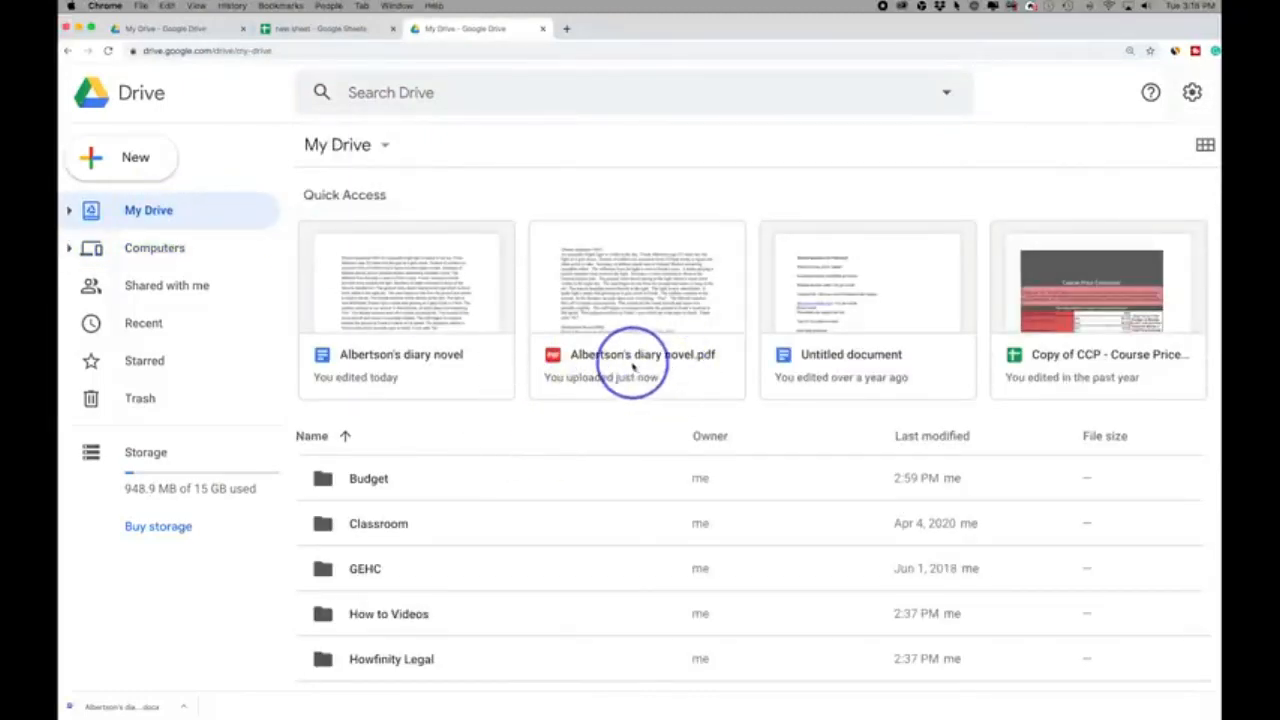
click(617, 357)
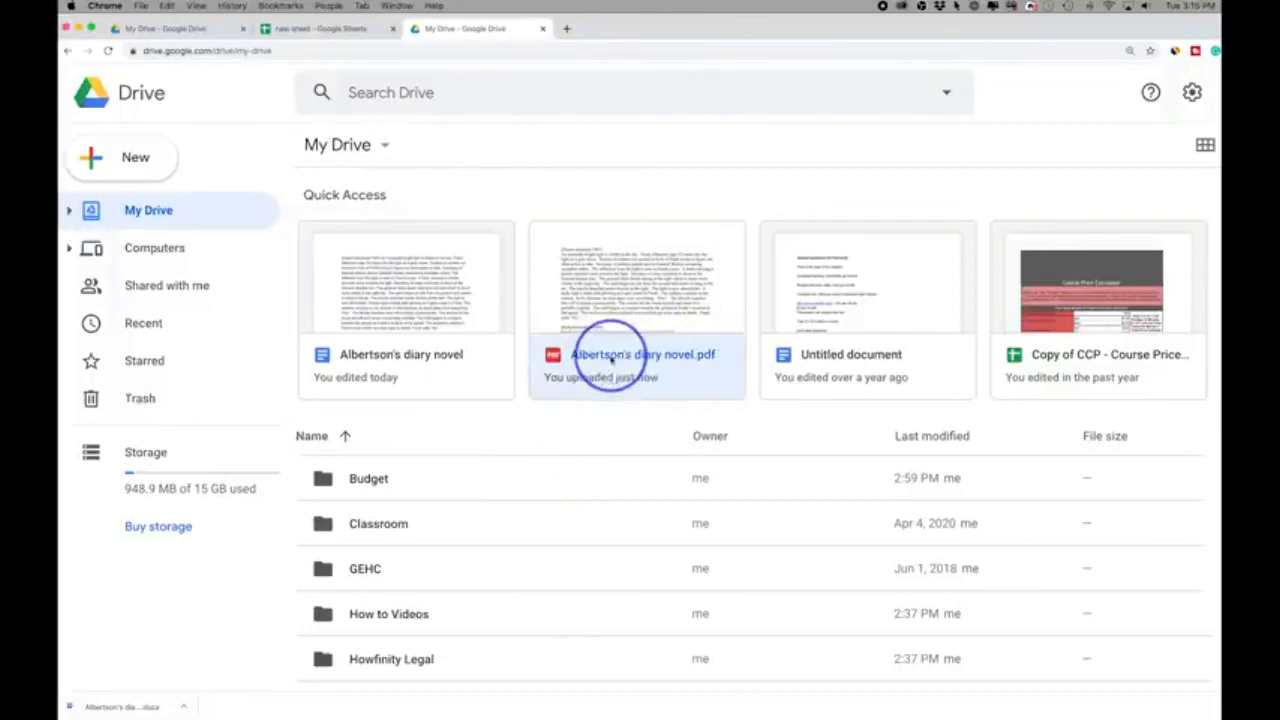
double_click(603, 360)
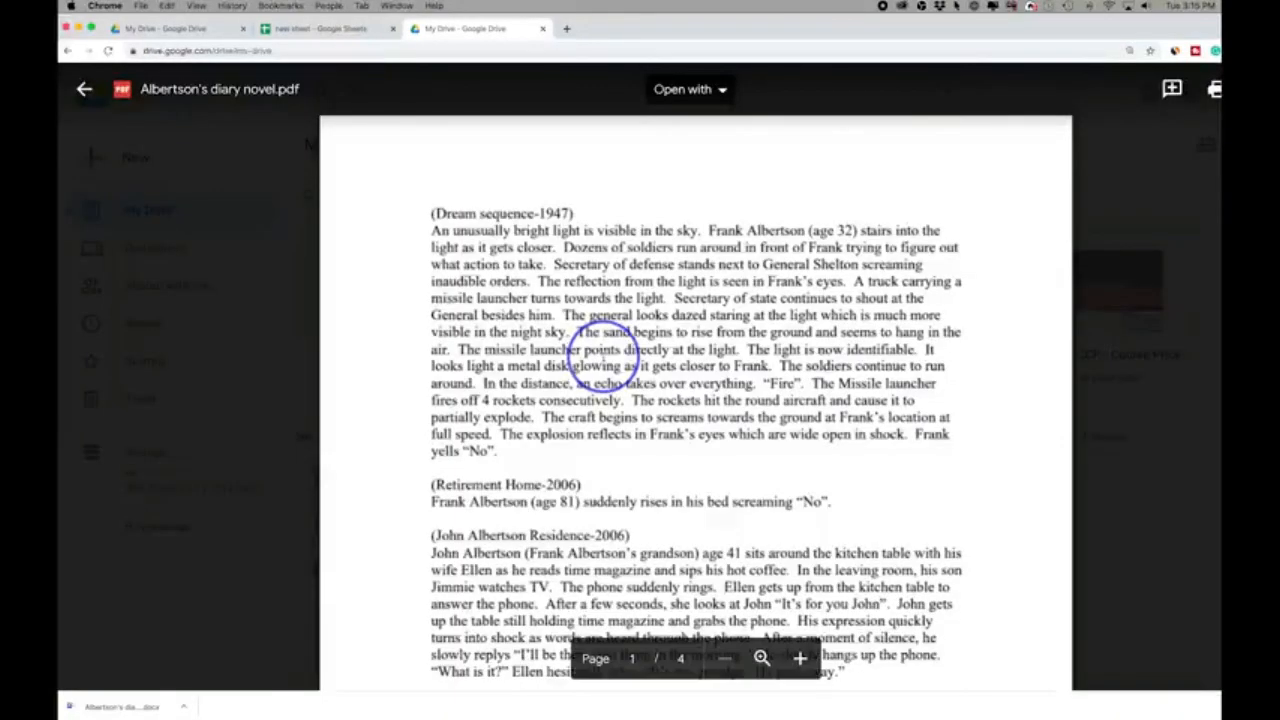
drag(664, 352, 735, 381)
click(664, 350)
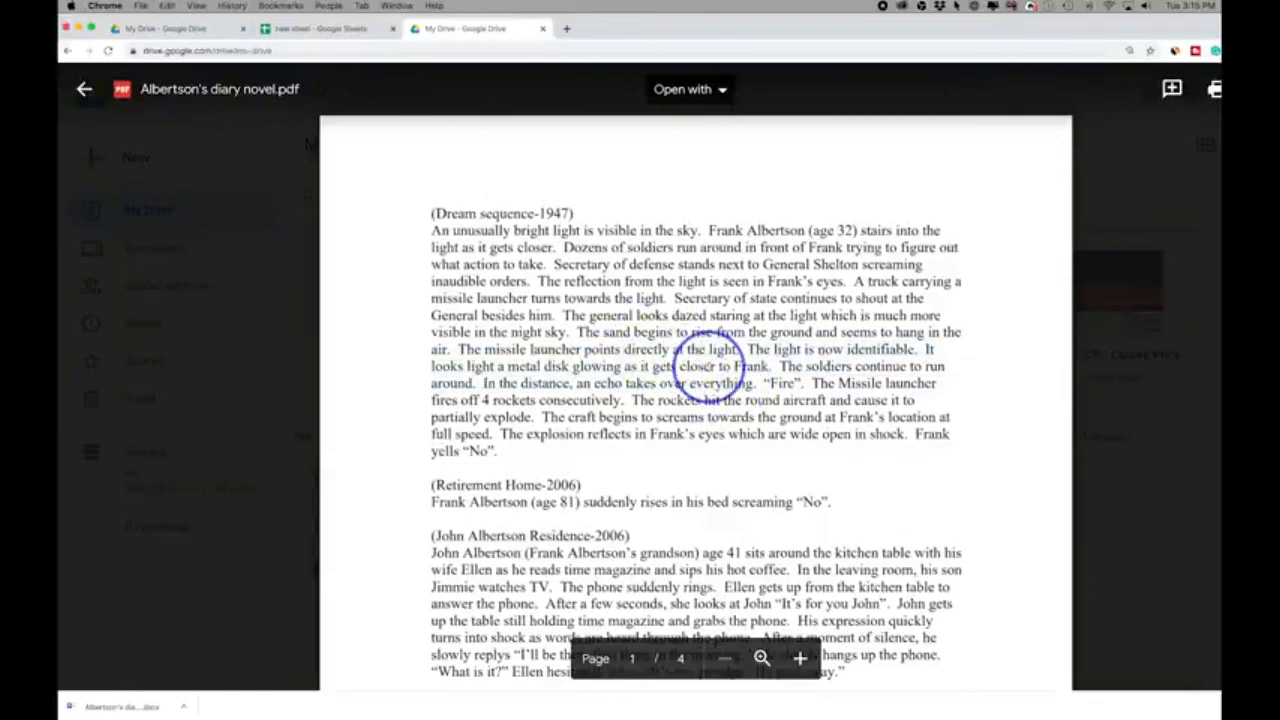
click(285, 247)
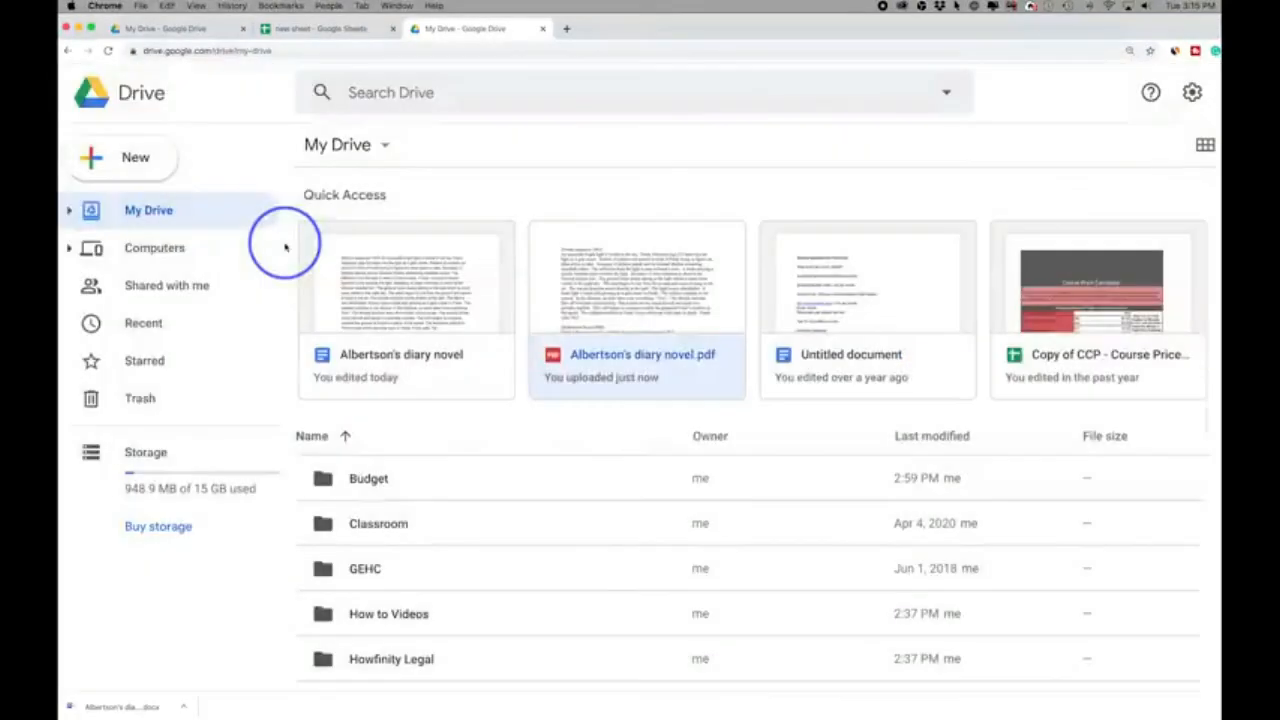
- Open Albertson's diary novel.pdf from Quick Access with Google Docs
right_click(609, 360)
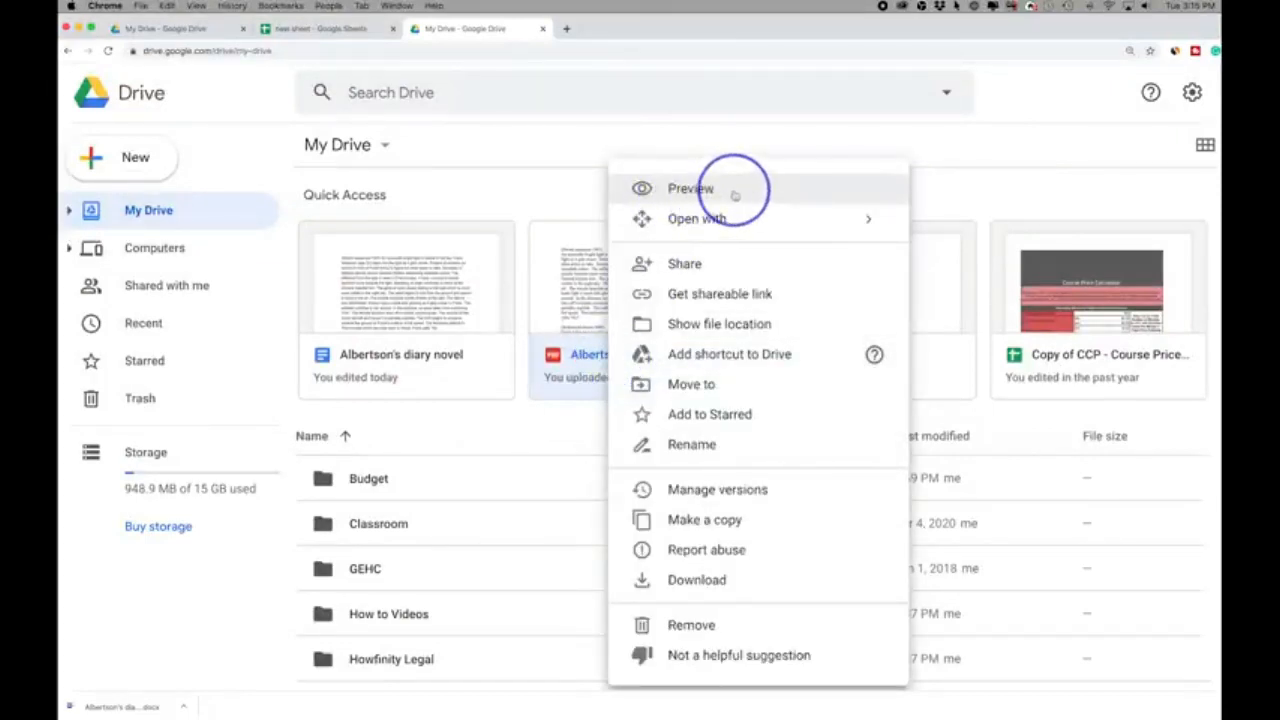
mouse_move(730, 218)
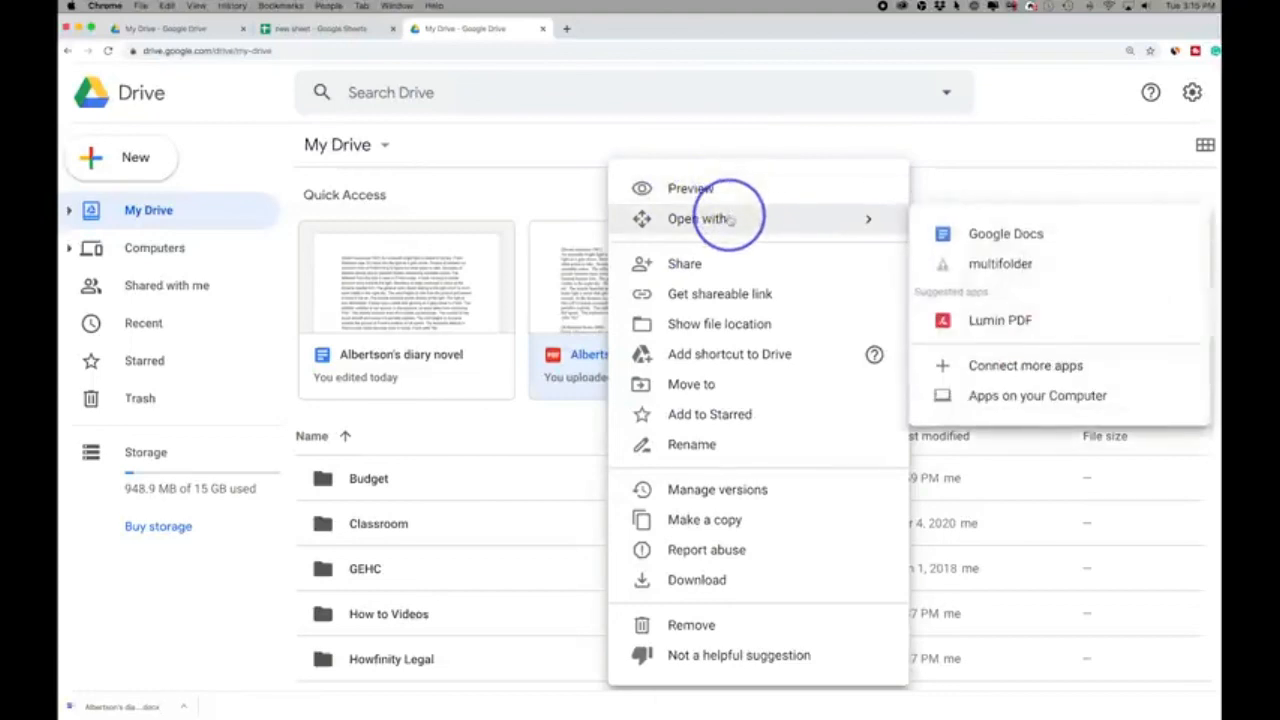
click(1050, 240)
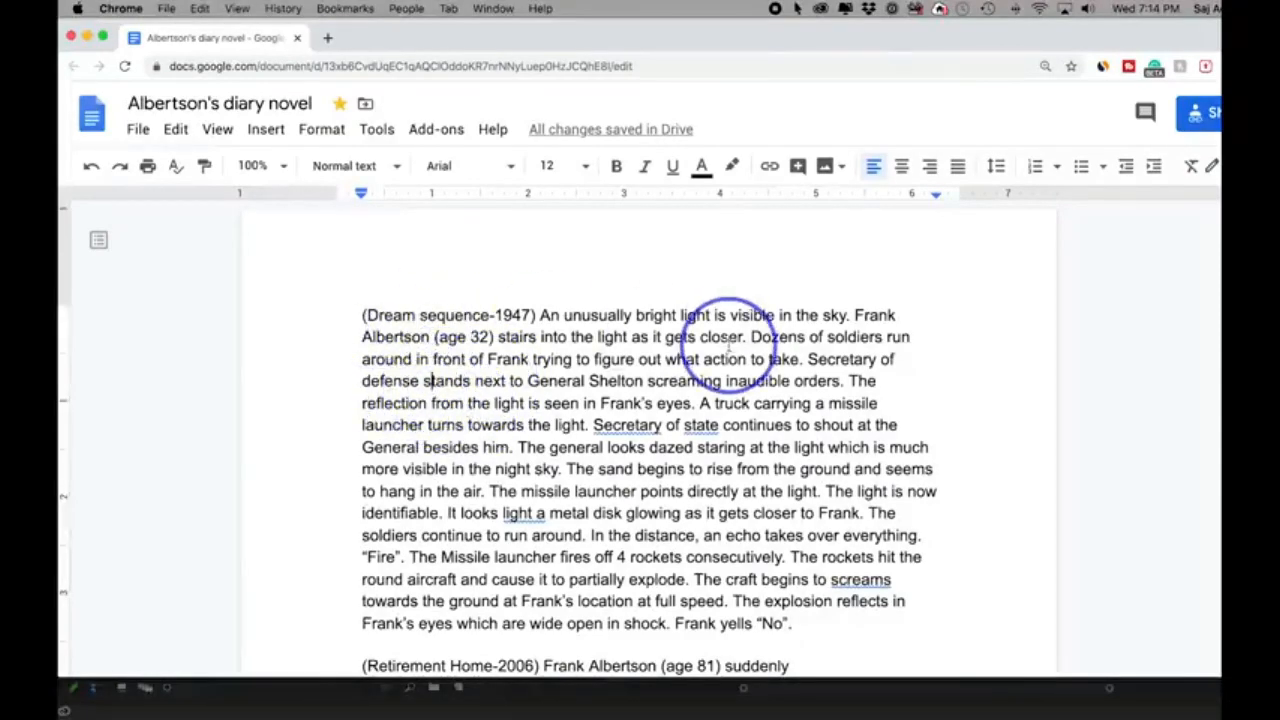
- Try deleting "front of Frank trying to figure" in the first paragraph, undo it, and try starting a comment on that phrase
drag(433, 359, 636, 362)
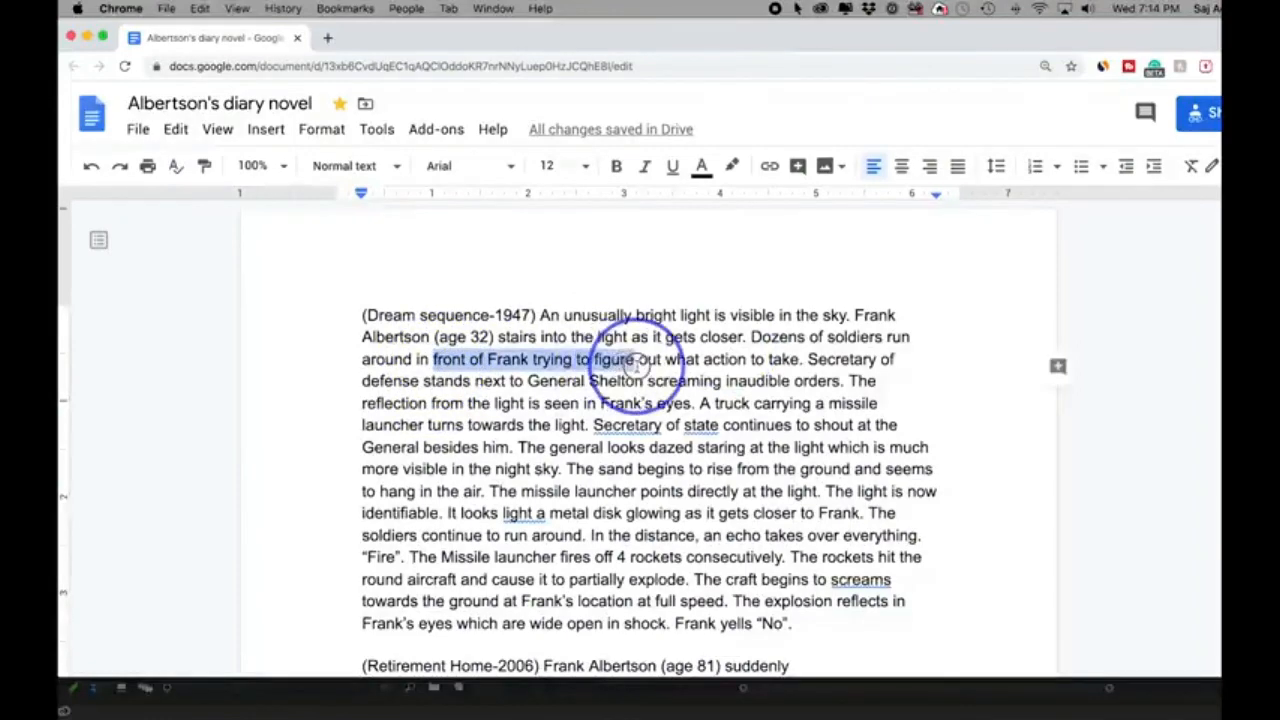
key(BackSpace)
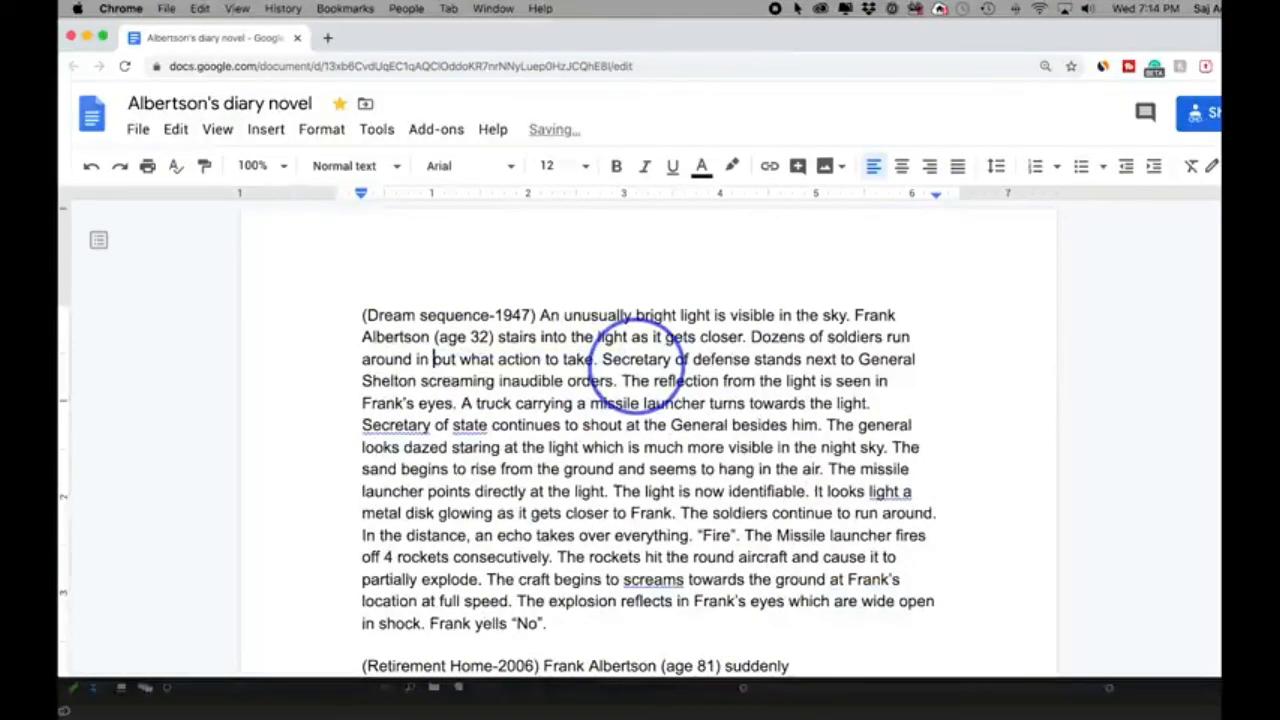
key(super+z)
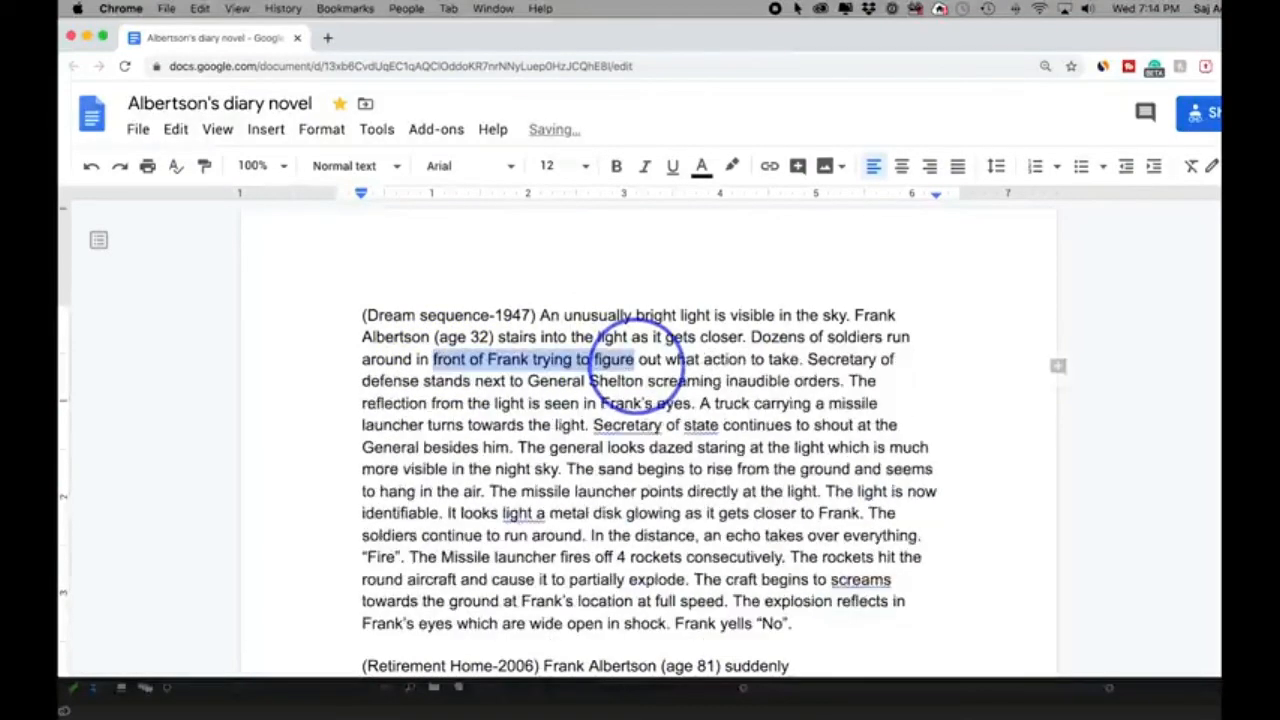
click(1058, 368)
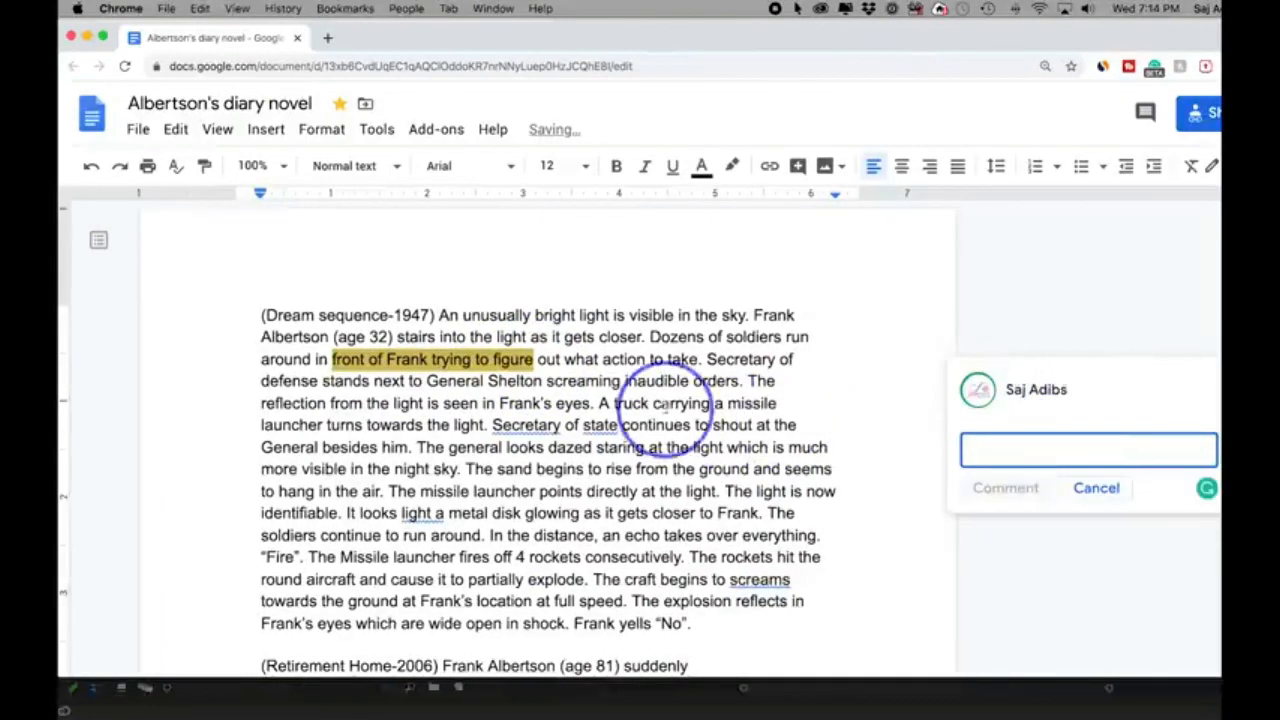
click(1096, 488)
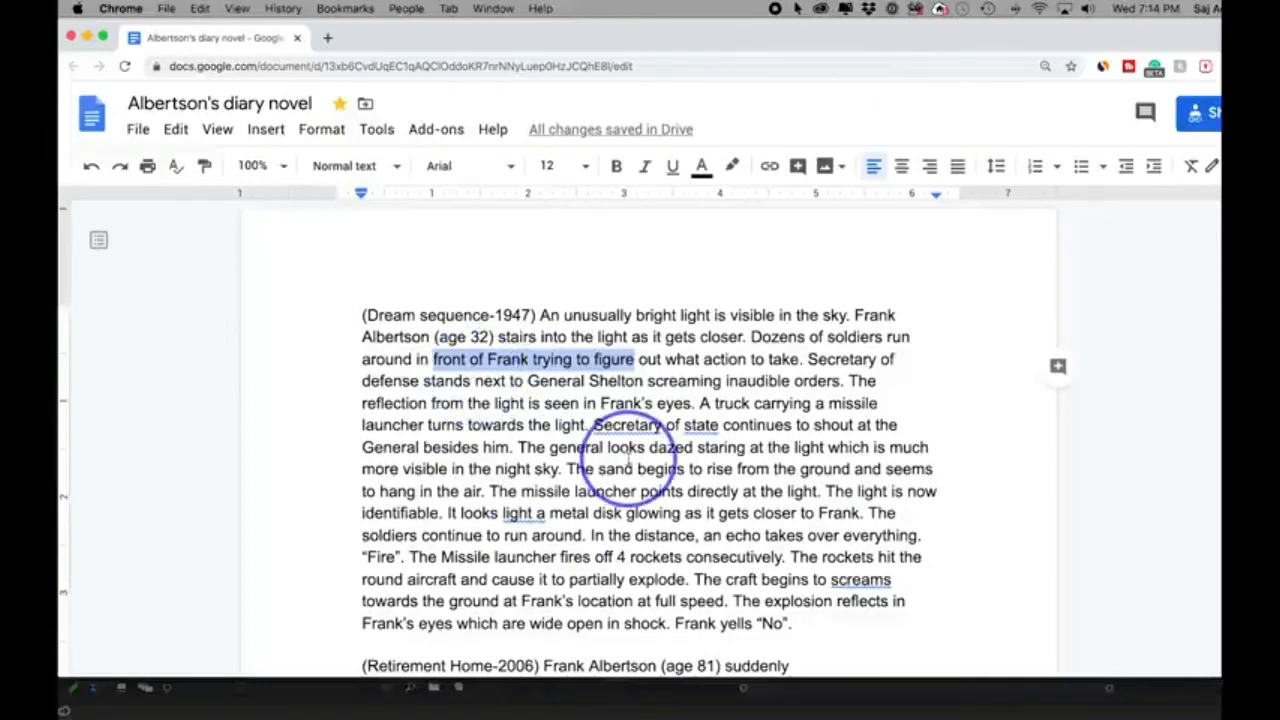
- Open the document's sharing settings at the field for inviting people
scroll(620, 450, down, 1)
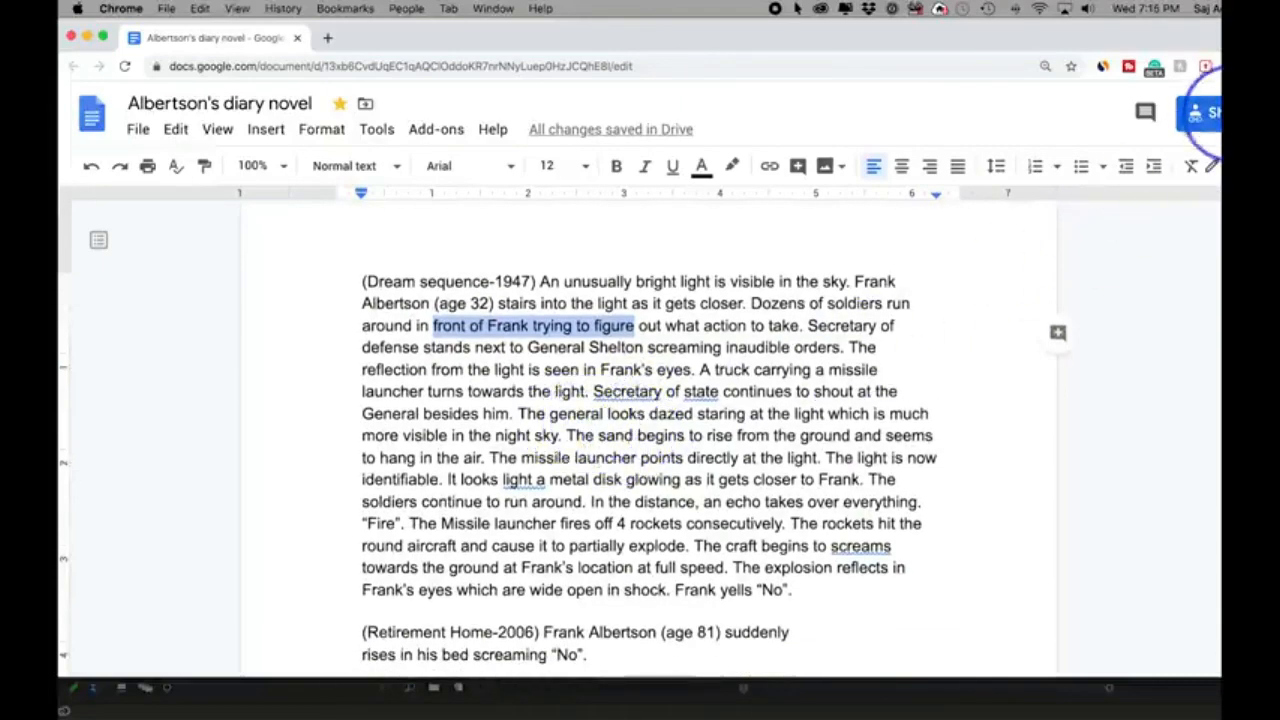
click(601, 431)
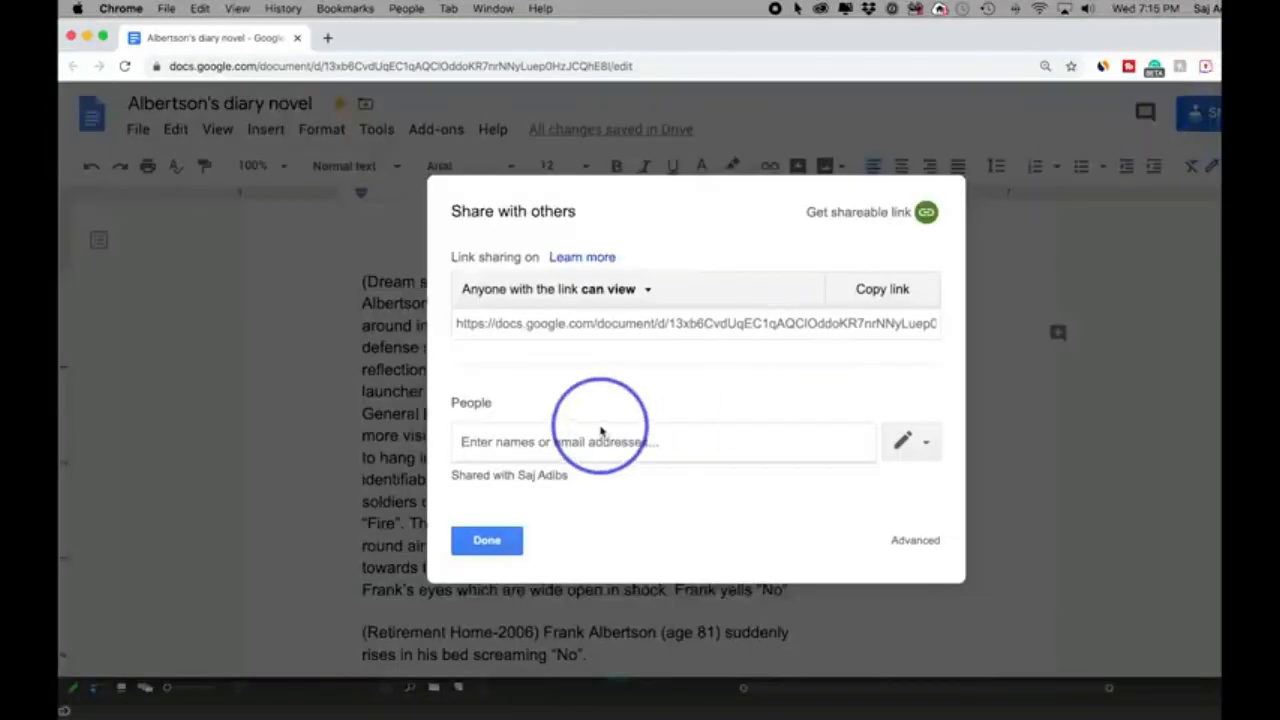